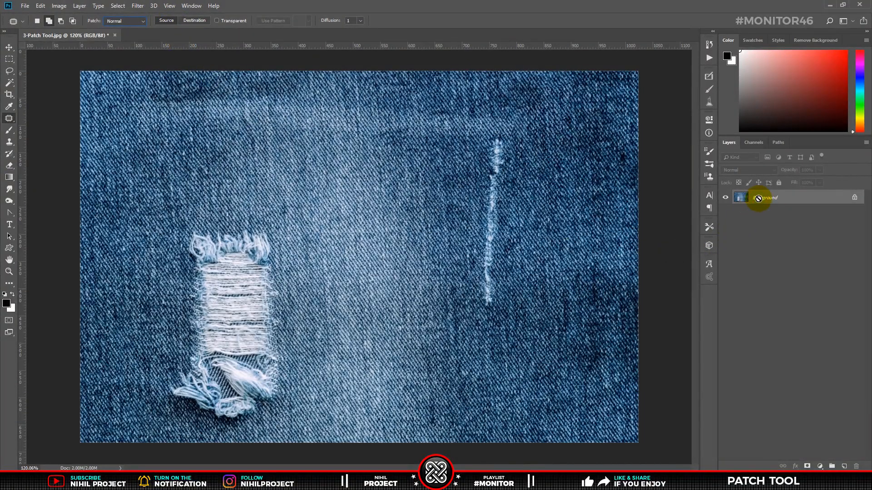
Duplicate the Background layer, patch the thin vertical scratch with clean denim beside it, and clear the selection
key(ctrl+j)
mouse_move(514, 142)
mouse_down()
mouse_move(492, 132)
mouse_move(475, 175)
mouse_move(477, 287)
mouse_move(486, 314)
mouse_move(508, 311)
mouse_up()
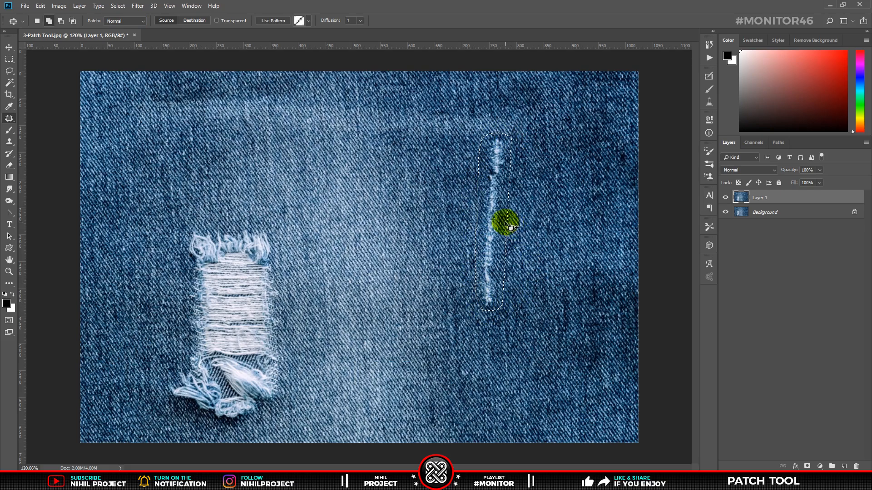
drag(499, 226, 539, 222)
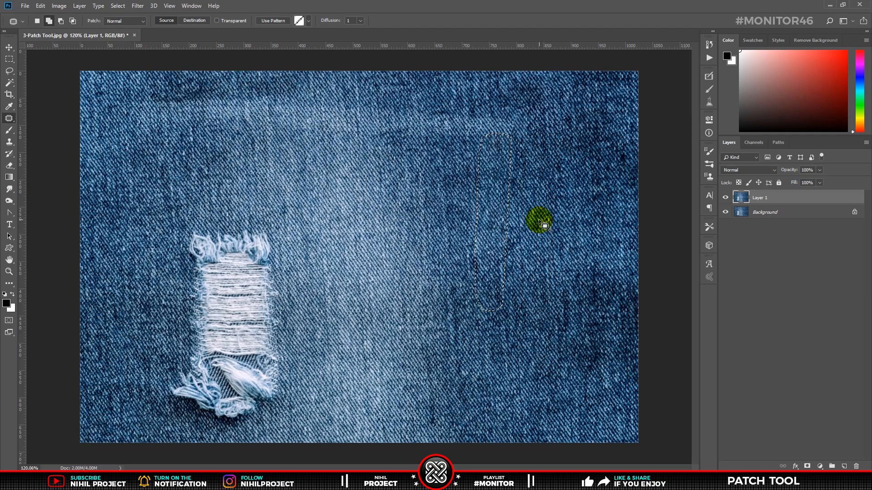
key(ctrl+d)
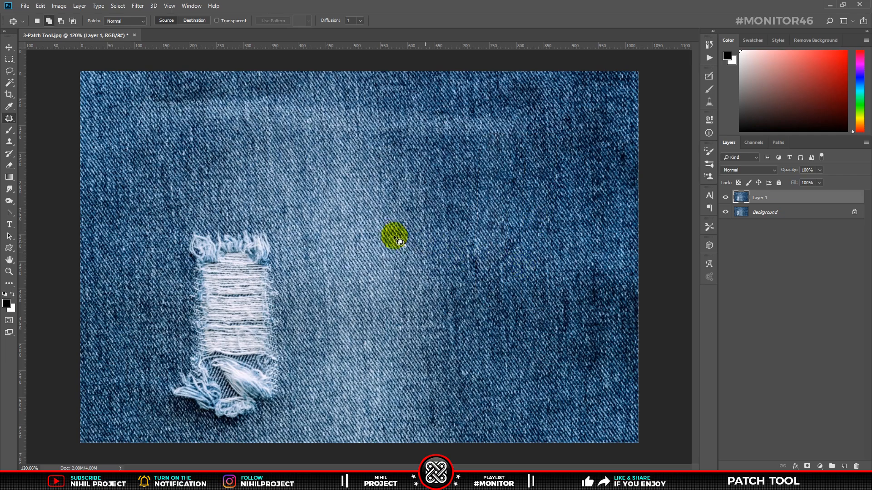
Outline the large frayed rip with the Patch tool, replace it with clean denim from above, and clear the selection
mouse_move(273, 230)
mouse_down()
mouse_move(225, 218)
mouse_move(181, 232)
mouse_move(185, 317)
mouse_up()
mouse_move(180, 357)
mouse_down()
mouse_move(157, 379)
mouse_move(159, 413)
mouse_move(195, 435)
mouse_move(258, 438)
mouse_move(288, 405)
mouse_move(292, 278)
mouse_move(272, 228)
mouse_up()
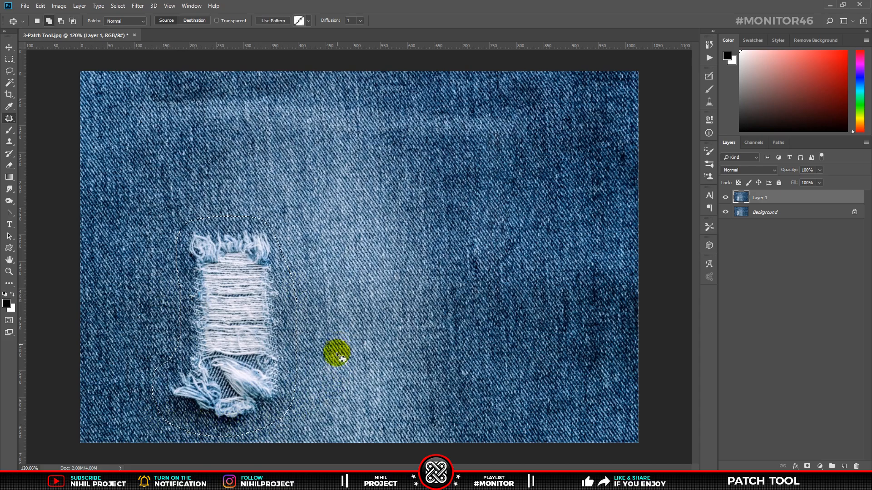
drag(249, 309, 381, 307)
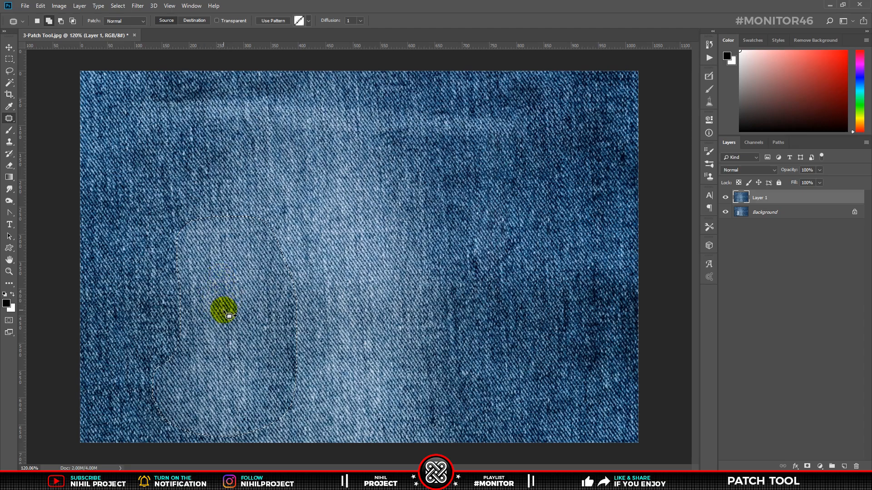
key(ctrl+z)
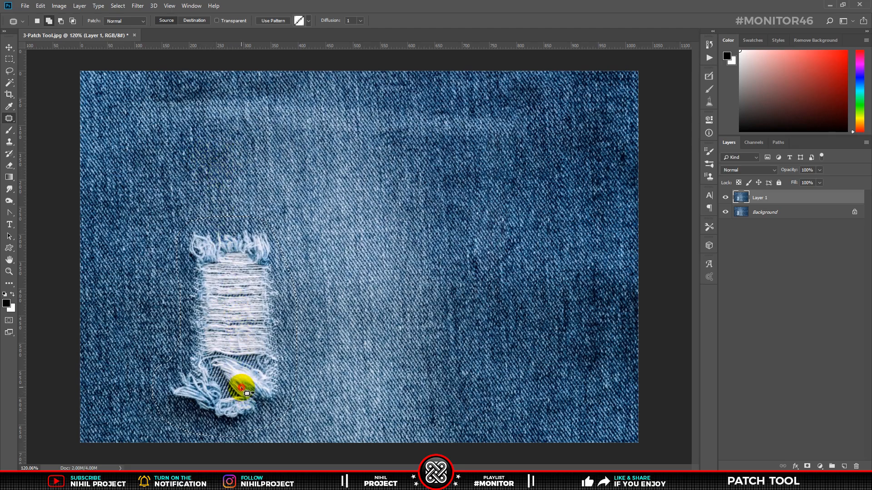
drag(240, 386, 243, 309)
drag(246, 375, 248, 324)
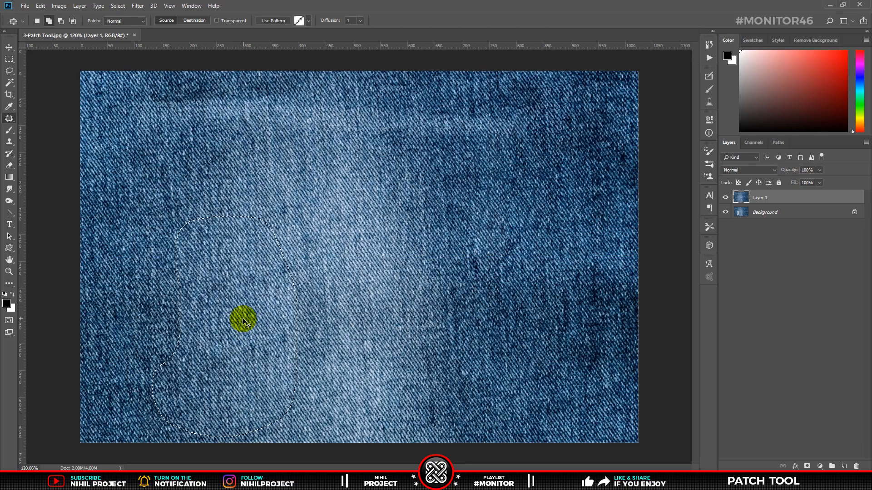
key(ctrl+d)
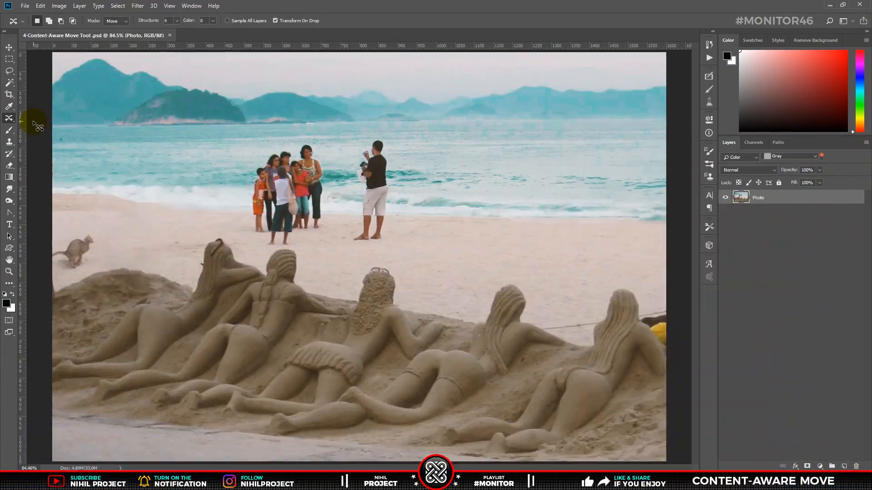
Use Content-Aware Move to relocate the group of people to the other side of the man in black, and deselect
right_click(9, 118)
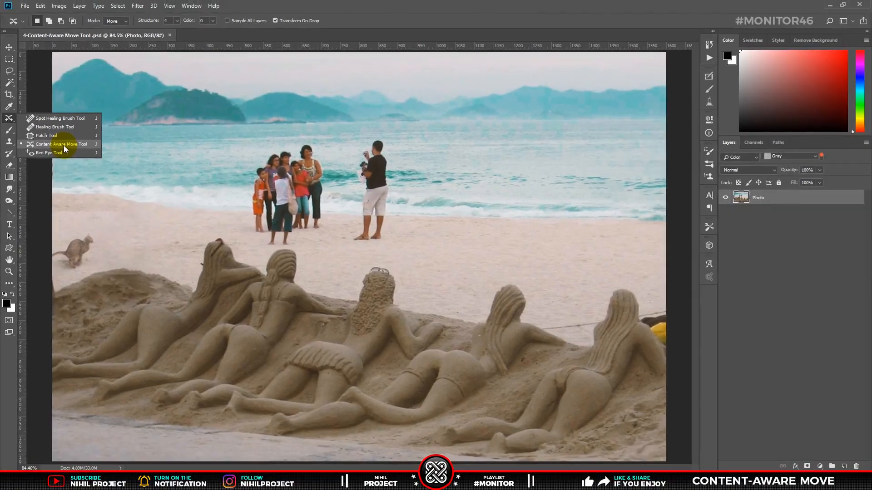
click(99, 160)
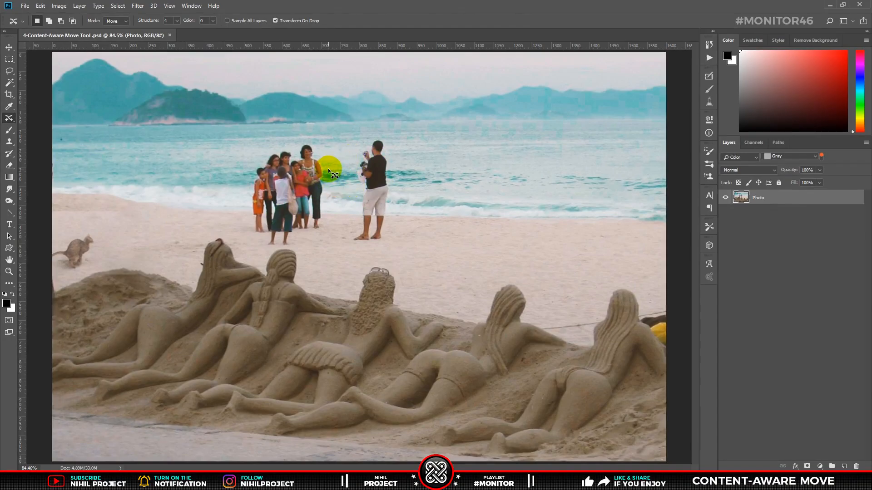
mouse_move(325, 165)
mouse_down()
mouse_move(297, 147)
mouse_move(264, 154)
mouse_move(246, 196)
mouse_move(253, 239)
mouse_move(267, 248)
mouse_move(320, 235)
mouse_move(314, 201)
mouse_move(454, 203)
mouse_up()
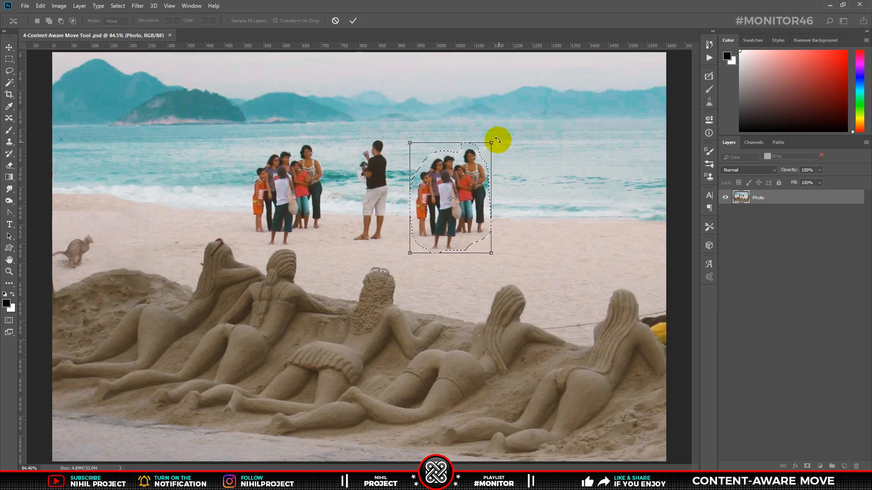
drag(491, 142, 529, 129)
key(ctrl+z)
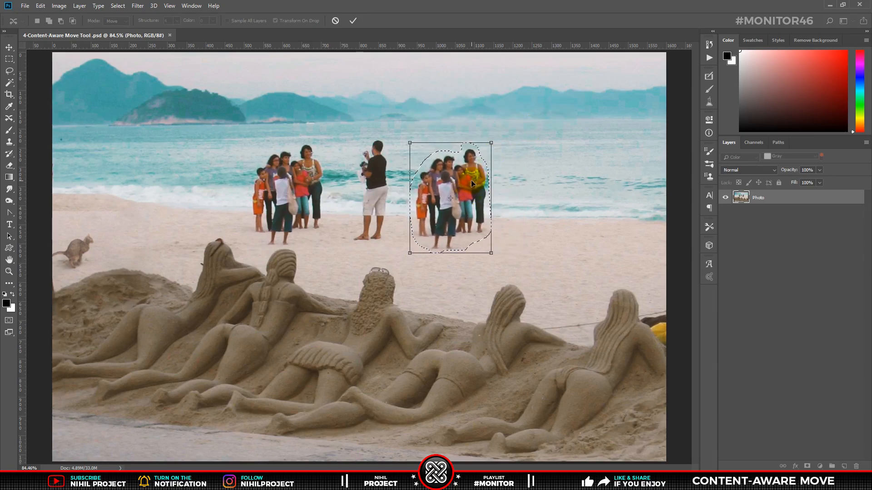
key(Return)
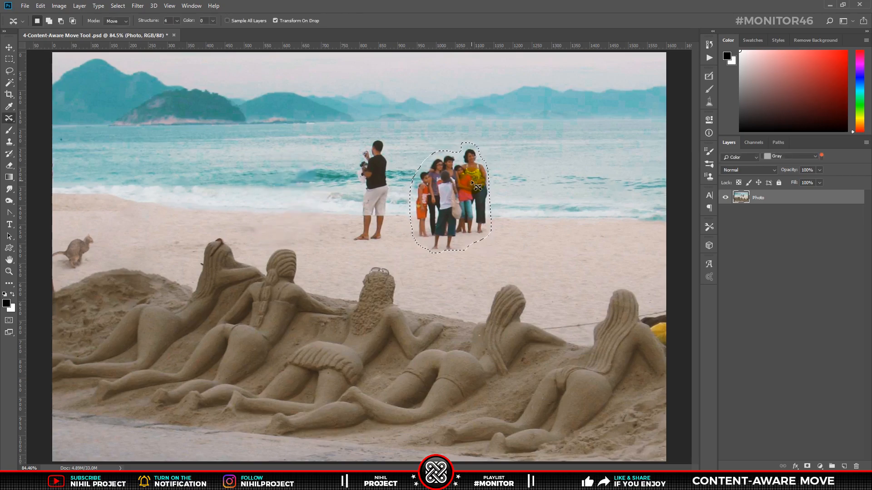
click(545, 186)
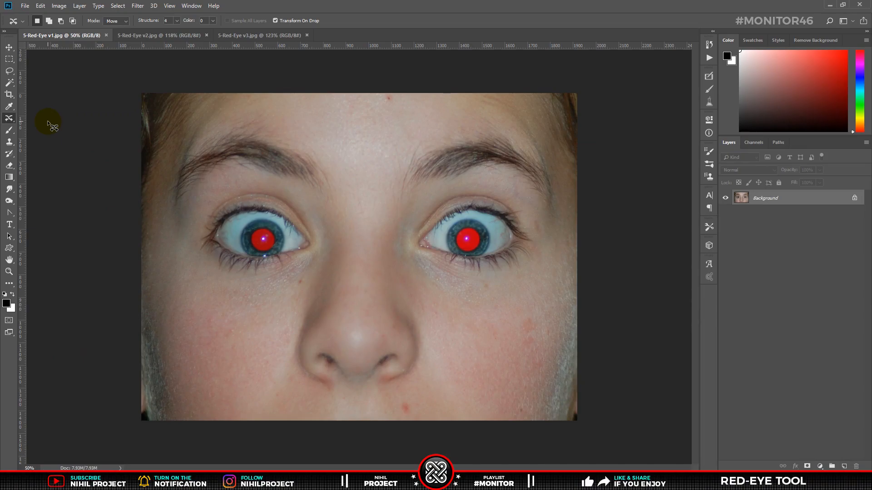
Remove the red-eye effect from both eyes of the face in 5-Red-Eye v1.jpg with the Red Eye tool
right_click(9, 118)
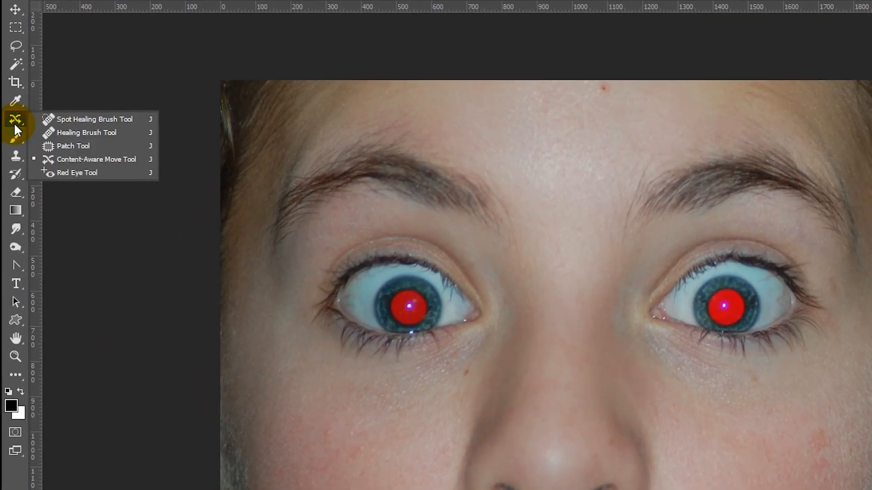
click(91, 172)
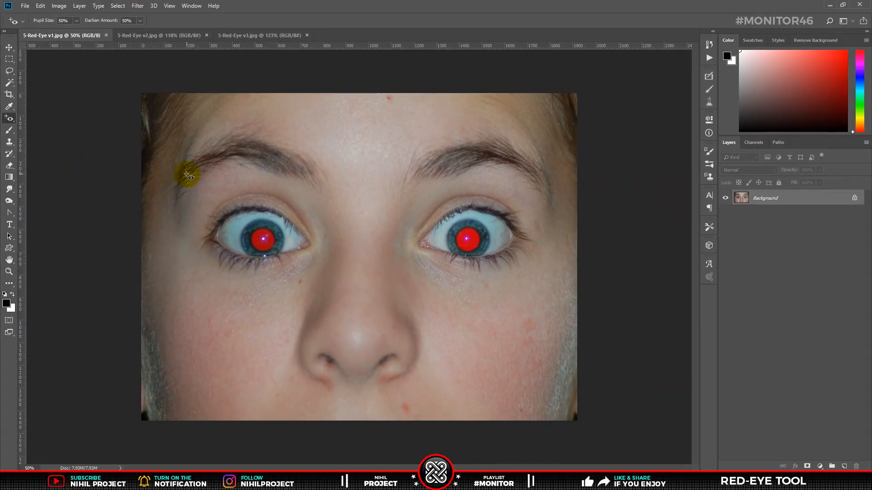
drag(186, 183, 346, 291)
drag(389, 181, 547, 295)
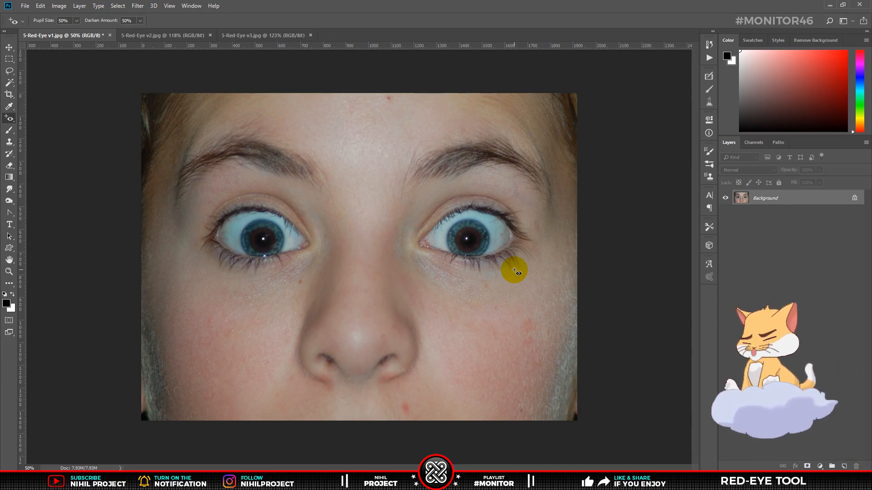
Remove the red-eye effect from both eyes of the striped cat in 5-Red-Eye v2.jpg
click(169, 35)
click(280, 217)
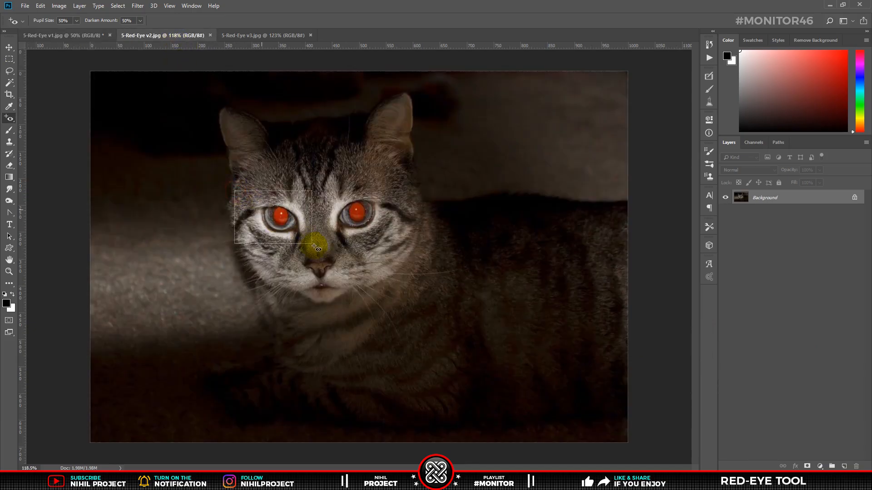
drag(336, 181, 402, 247)
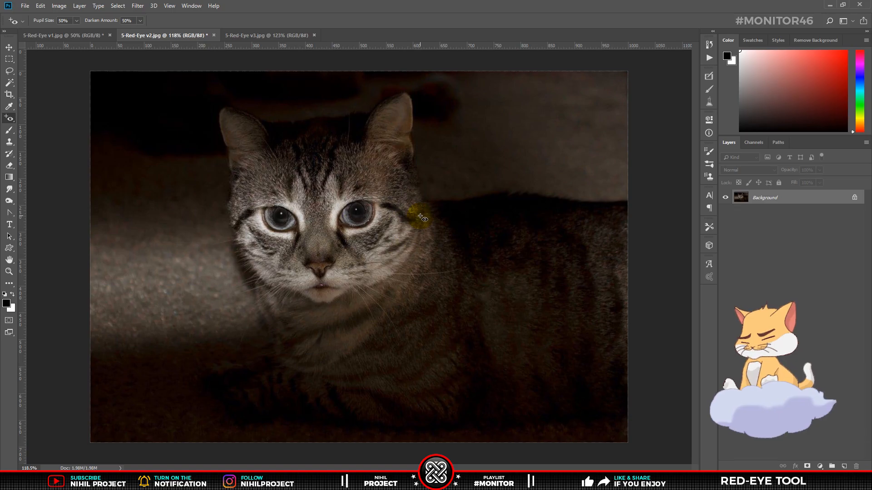
Remove the red-eye effect from both eyes of the grey cat in 5-Red-Eye v3.jpg
click(273, 35)
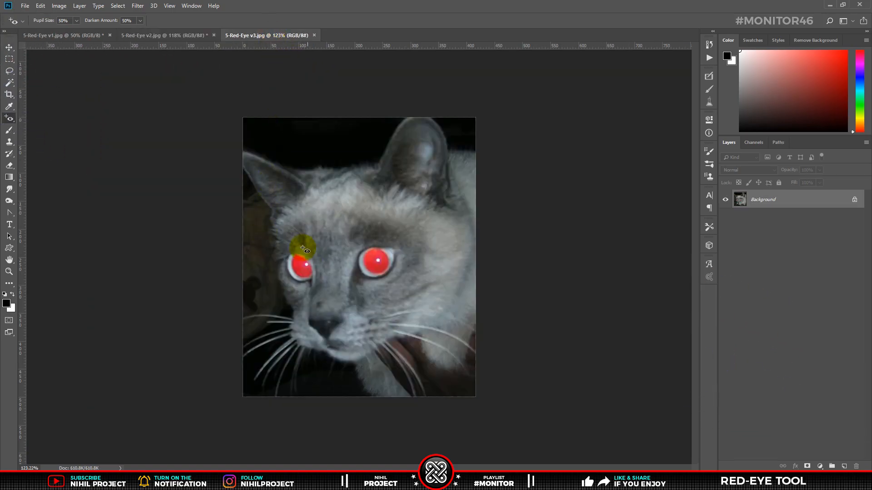
drag(270, 233, 321, 306)
drag(340, 233, 401, 308)
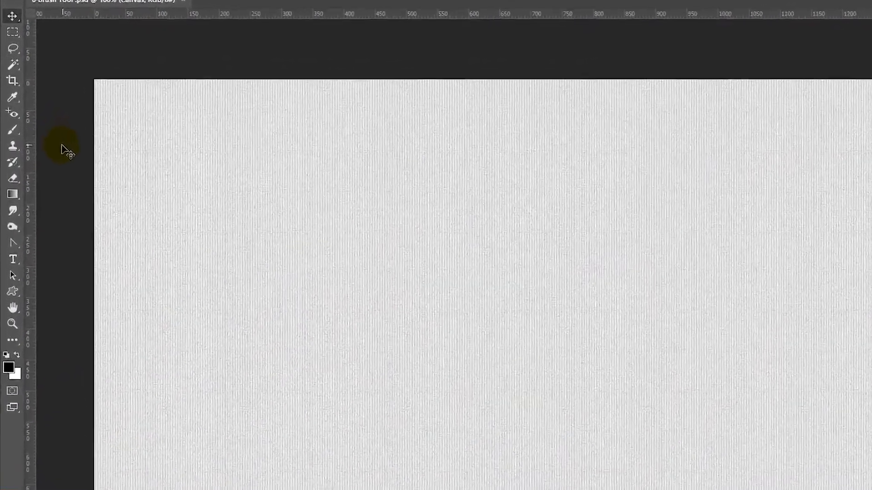
Activate the Brush tool and choose the Hard Round brush with size 50 px and hardness 100%
click(10, 131)
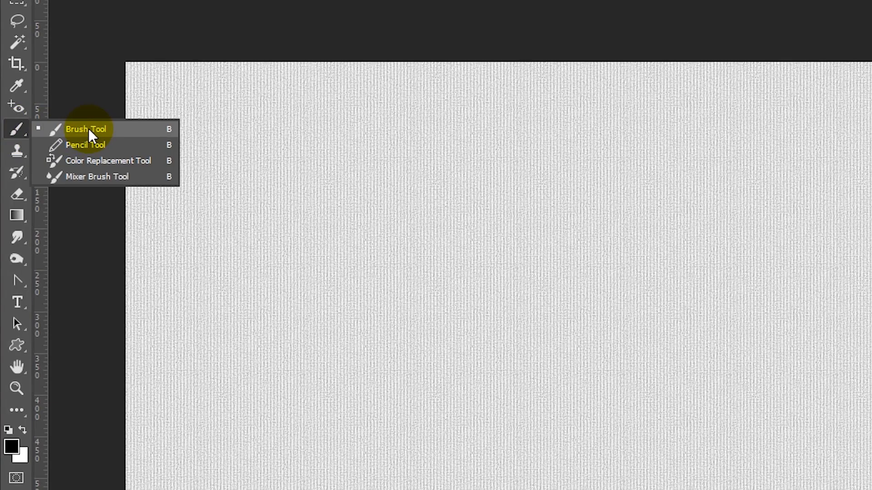
key(b)
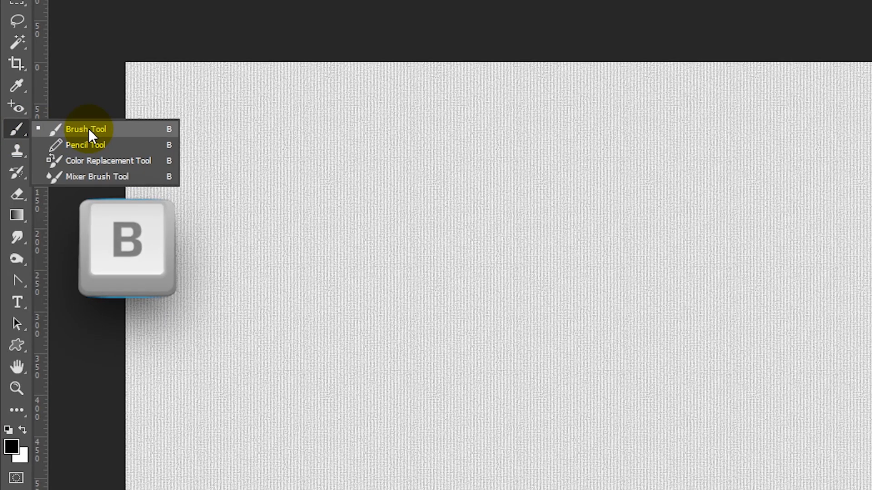
click(89, 129)
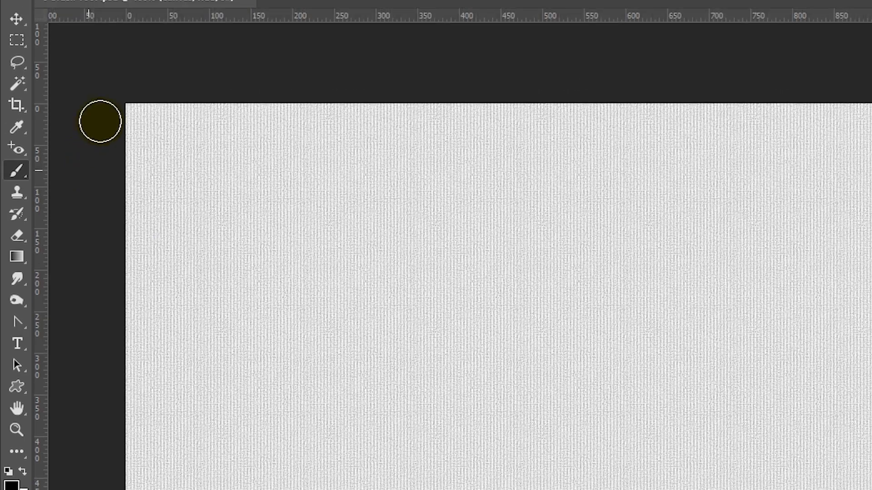
click(90, 33)
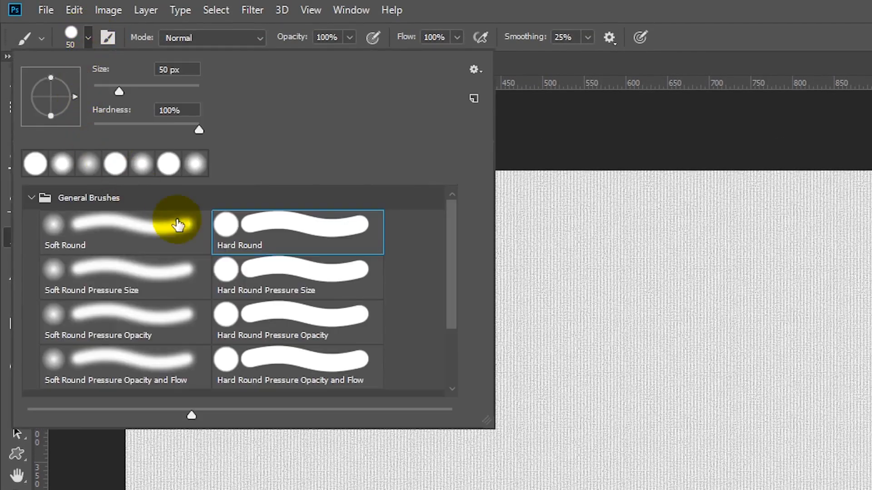
click(274, 229)
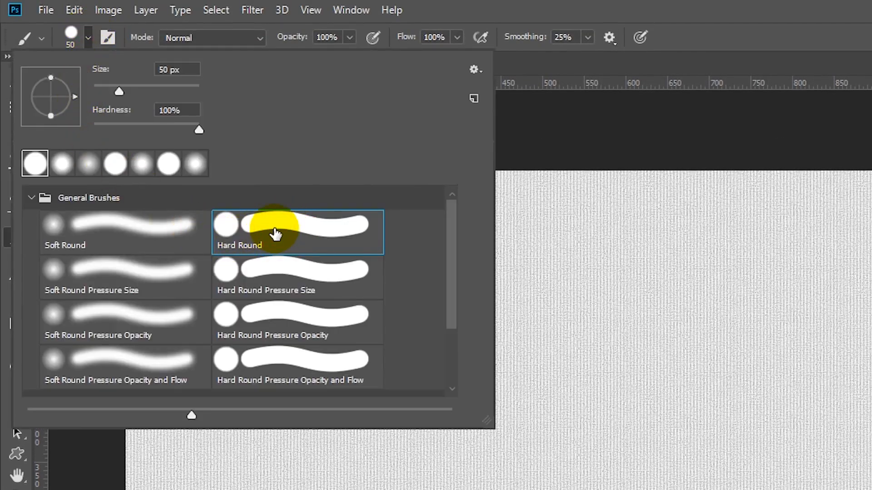
click(189, 69)
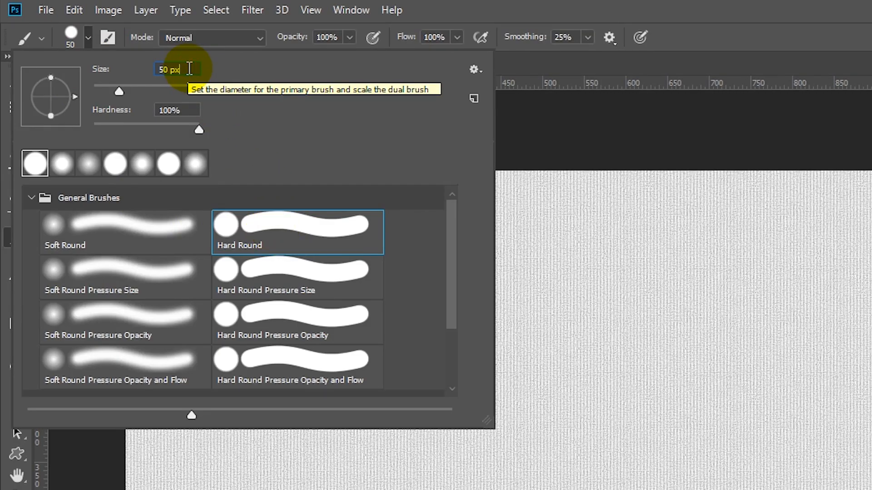
click(190, 108)
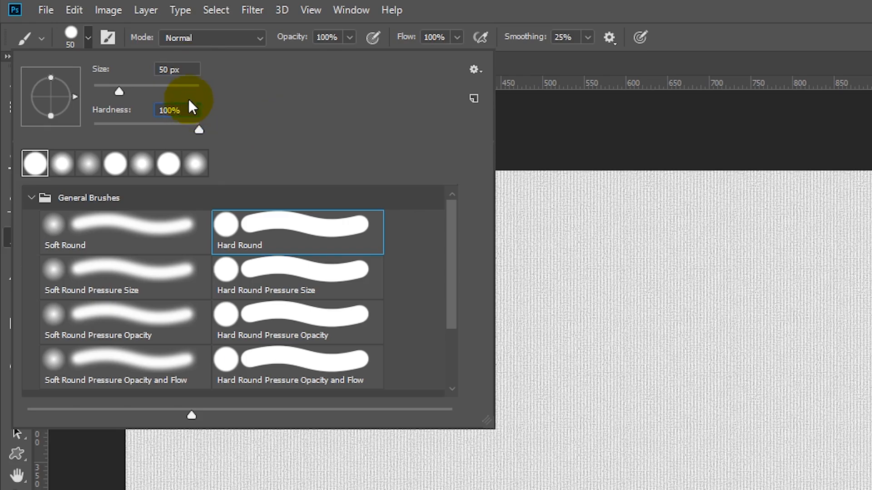
click(195, 105)
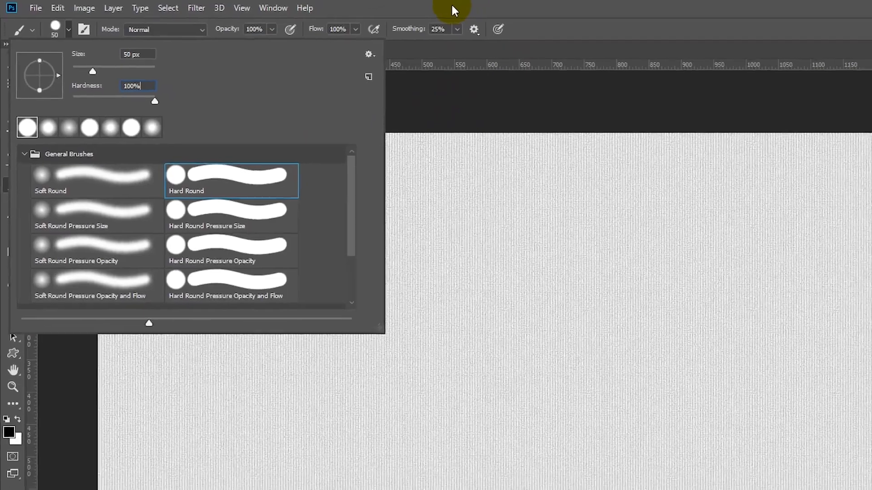
click(578, 8)
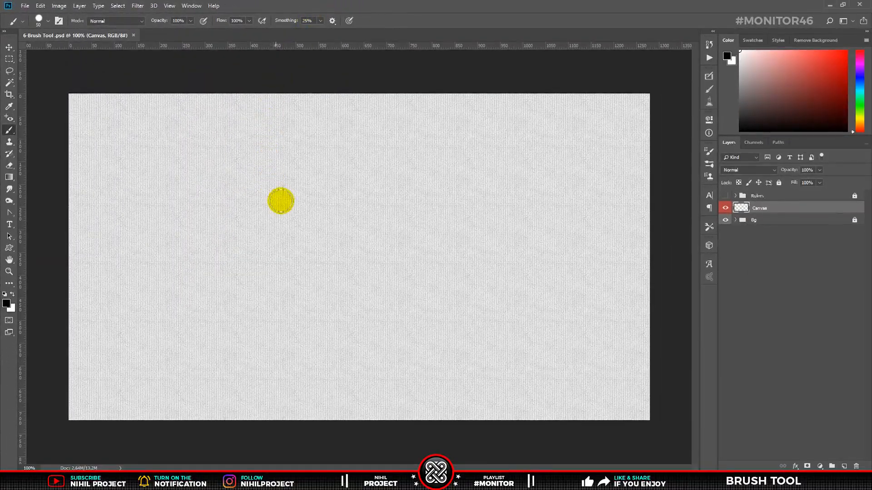
Interactively resize the brush over the canvas to 368 px
alt+right_click(331, 249)
mouse_move(330, 249)
mouse_down()
mouse_move(471, 251)
mouse_move(333, 250)
mouse_move(403, 251)
mouse_up()
drag(352, 263, 357, 267)
mouse_move(355, 258)
mouse_down()
mouse_move(344, 80)
mouse_move(375, 285)
mouse_move(368, 251)
mouse_move(366, 266)
mouse_move(329, 250)
mouse_up()
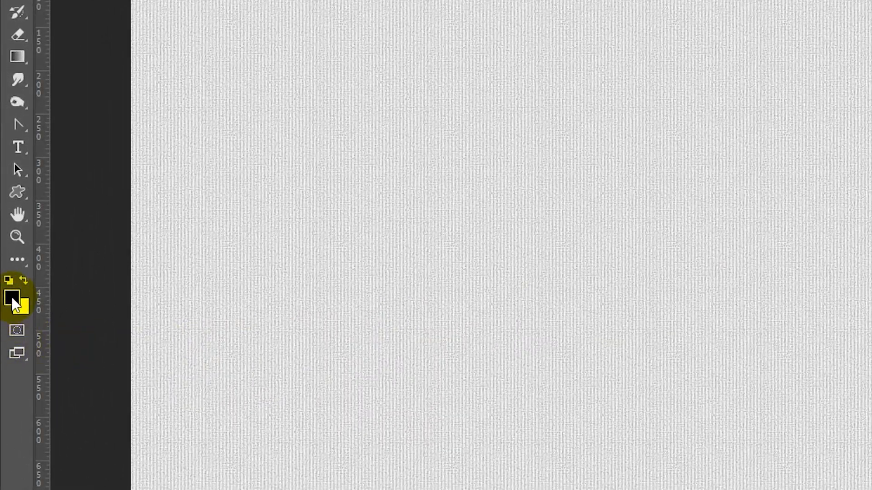
Accept black (000000) as the foreground color and show the Rulers group
click(12, 300)
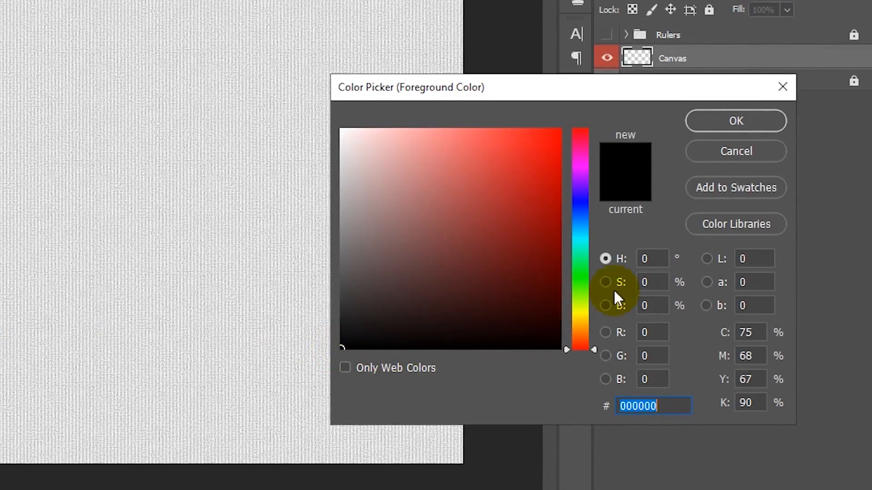
click(716, 121)
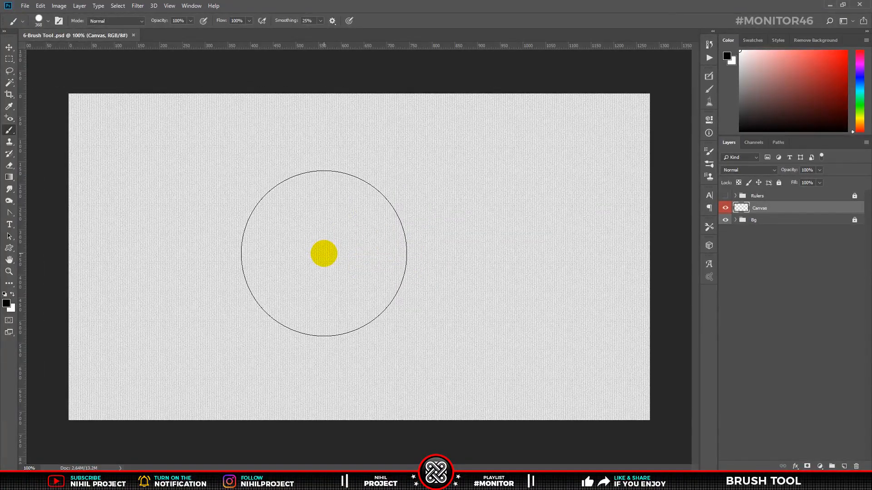
click(726, 196)
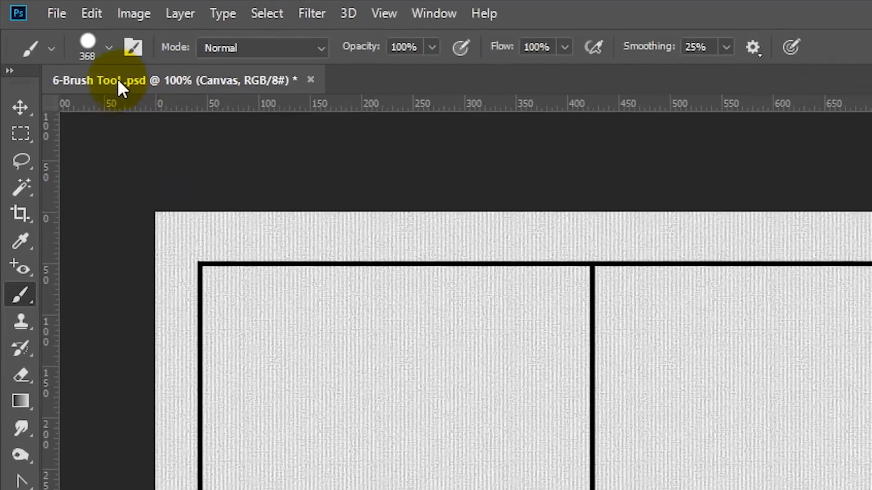
Set the Hard Round brush to size 10 px with hardness 100%
click(109, 48)
double_click(249, 86)
text(10)
click(230, 139)
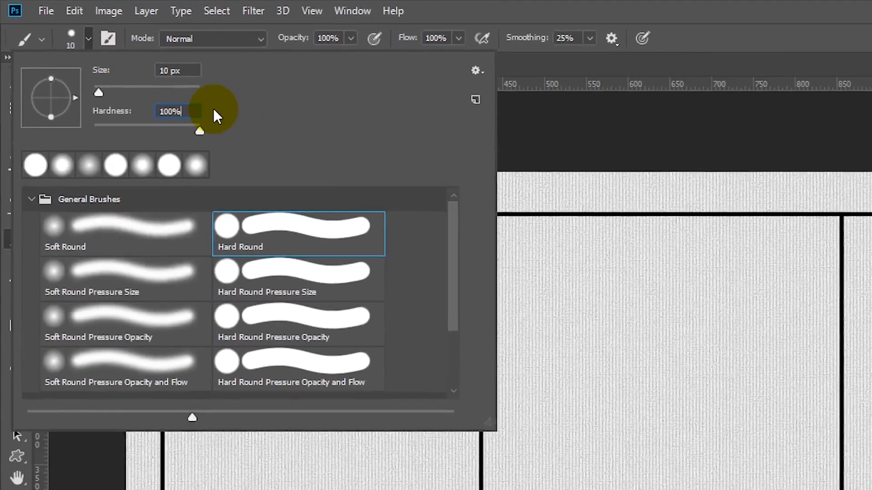
Paint a freehand black zigzag with the 10 px brush inside the B:10 H:100 box
key(Return)
mouse_move(240, 294)
mouse_down()
mouse_move(315, 287)
mouse_move(257, 386)
mouse_up()
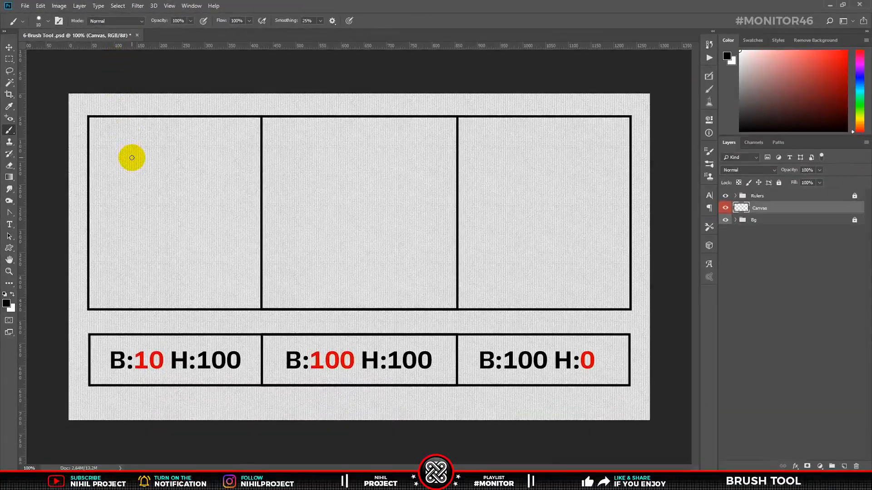
mouse_move(140, 209)
mouse_down()
mouse_move(139, 229)
mouse_move(160, 237)
mouse_move(161, 250)
mouse_move(193, 267)
mouse_up()
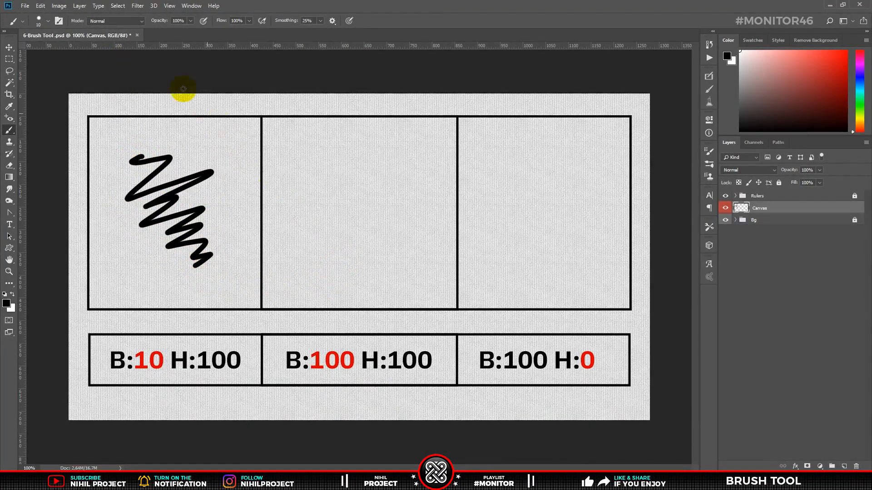
Set the brush size to 100 px and paint a solid black blob in the B:100 H:100 box
click(49, 21)
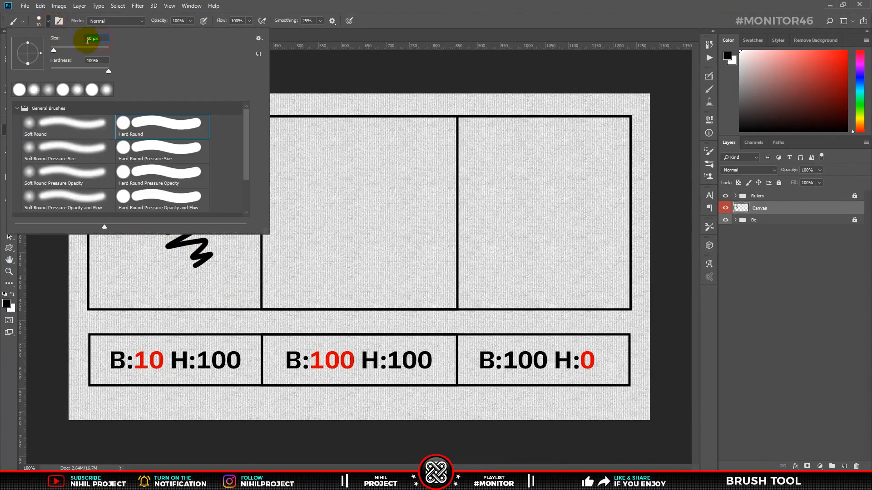
key(Return)
mouse_move(307, 165)
mouse_down()
mouse_move(300, 174)
mouse_move(395, 189)
mouse_move(385, 233)
mouse_move(395, 249)
mouse_move(378, 263)
mouse_move(394, 257)
mouse_up()
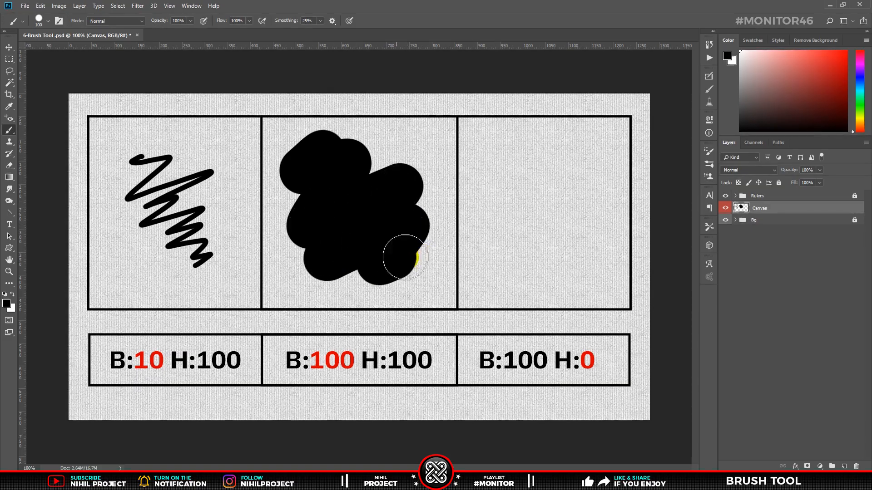
Set the brush hardness to 0% and paint a soft-edged black blob in the B:100 H:0 box
click(47, 21)
text(0)
key(Return)
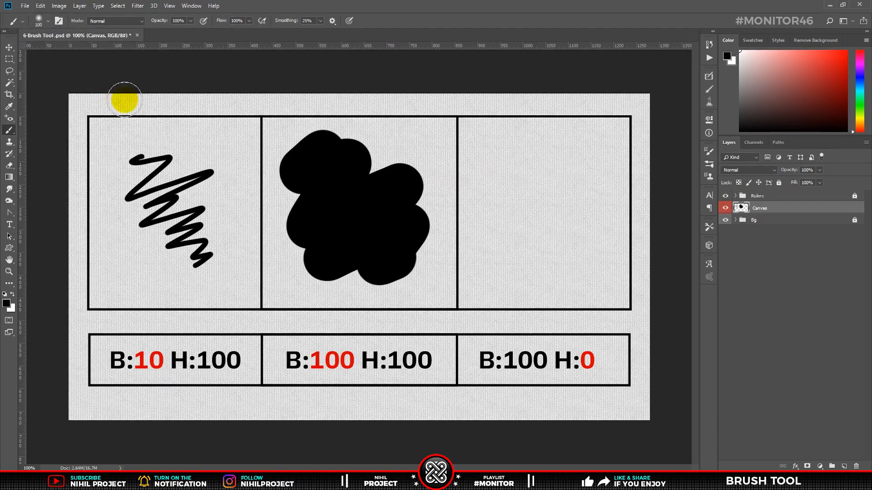
mouse_move(517, 155)
mouse_down()
mouse_move(510, 148)
mouse_move(551, 154)
mouse_move(489, 245)
mouse_move(580, 195)
mouse_move(547, 251)
mouse_move(588, 236)
mouse_move(570, 265)
mouse_move(571, 195)
mouse_up()
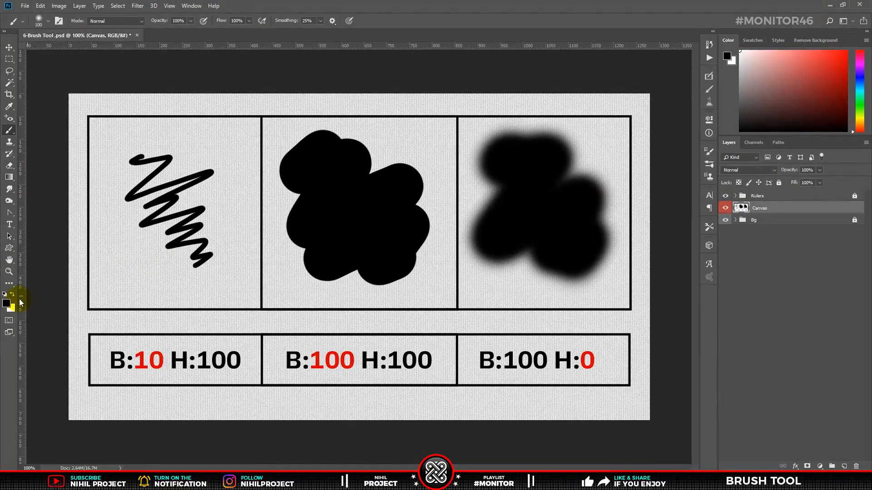
Set the foreground color to bright red and activate the Brush tool again
click(6, 303)
drag(663, 278, 703, 259)
click(781, 241)
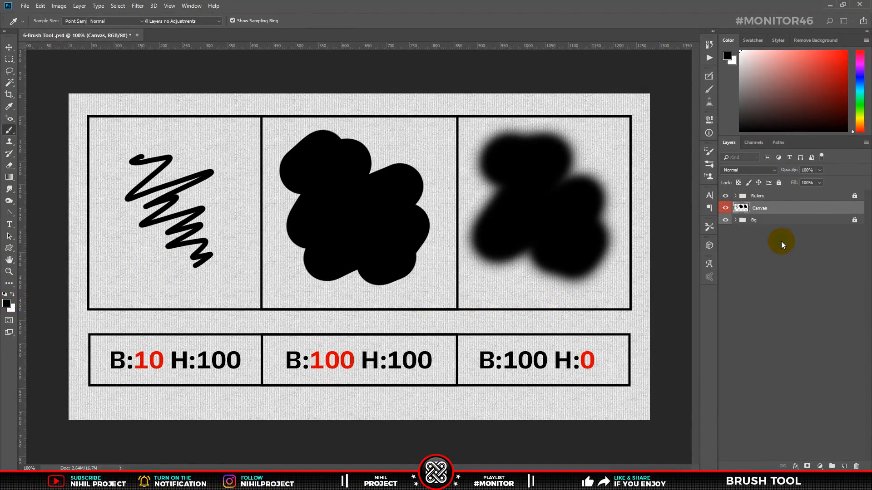
key(b)
Try a soft red stroke over the middle black blob, and undo it
mouse_move(316, 157)
mouse_down()
mouse_move(370, 146)
mouse_move(368, 157)
mouse_move(398, 157)
mouse_move(393, 166)
mouse_move(420, 179)
mouse_move(419, 236)
mouse_up()
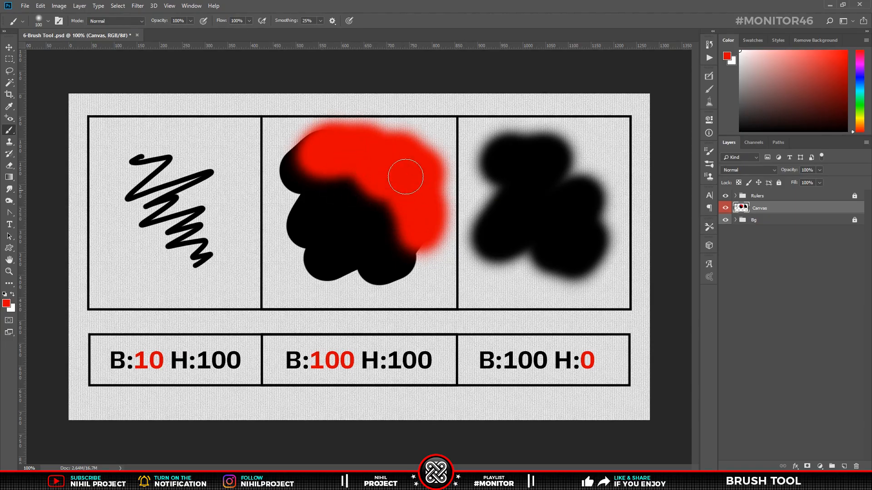
key(ctrl+z)
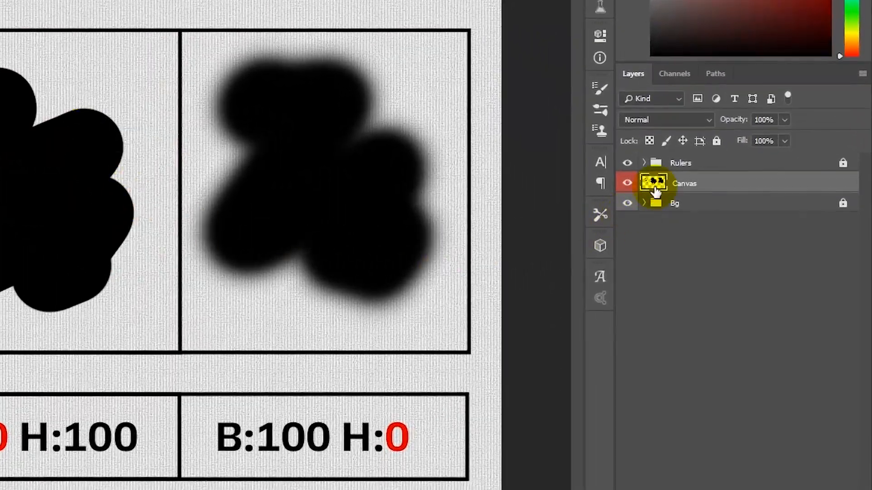
Lock the Canvas layer's transparent pixels and paint red over parts of the middle black blob
click(649, 141)
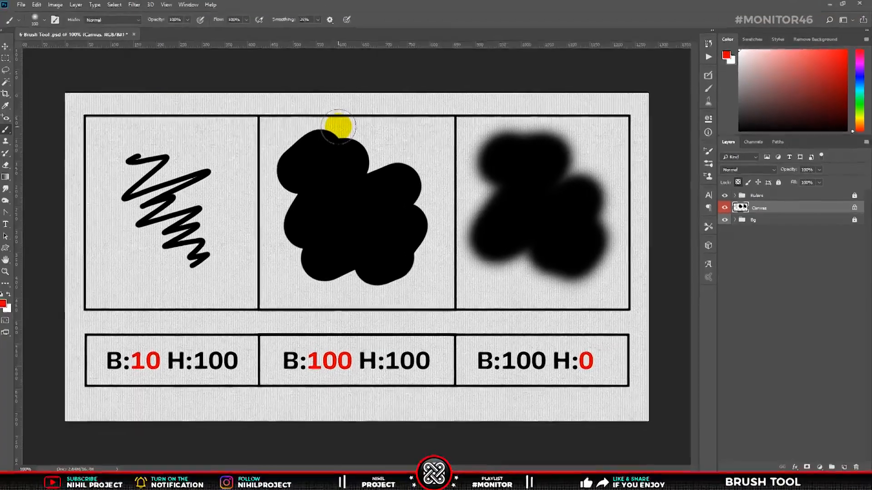
click(332, 134)
mouse_move(332, 132)
mouse_down()
mouse_move(370, 123)
mouse_move(344, 148)
mouse_move(386, 137)
mouse_move(357, 180)
mouse_move(432, 147)
mouse_move(397, 182)
mouse_move(434, 173)
mouse_move(410, 203)
mouse_move(445, 198)
mouse_move(417, 238)
mouse_up()
mouse_move(314, 172)
mouse_down()
mouse_move(267, 176)
mouse_move(283, 165)
mouse_move(274, 202)
mouse_move(296, 195)
mouse_move(274, 243)
mouse_move(314, 224)
mouse_move(290, 268)
mouse_move(328, 252)
mouse_move(314, 273)
mouse_move(347, 264)
mouse_move(342, 284)
mouse_move(362, 284)
mouse_up()
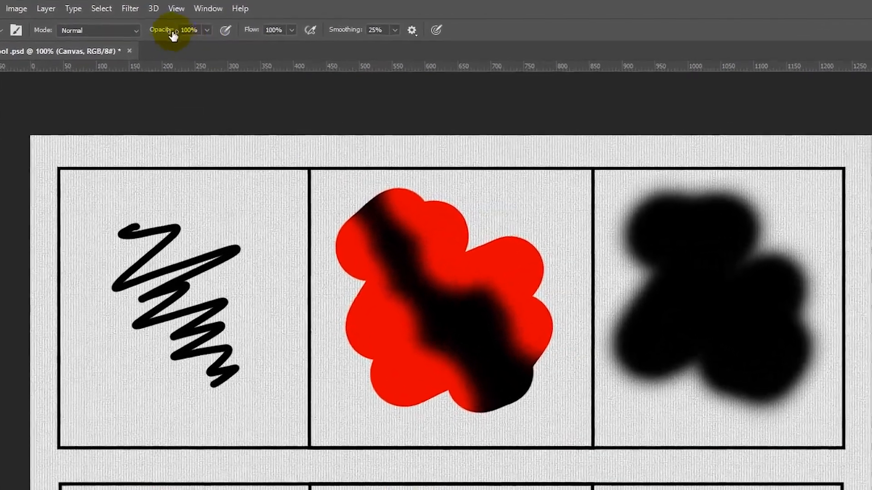
click(163, 21)
click(270, 40)
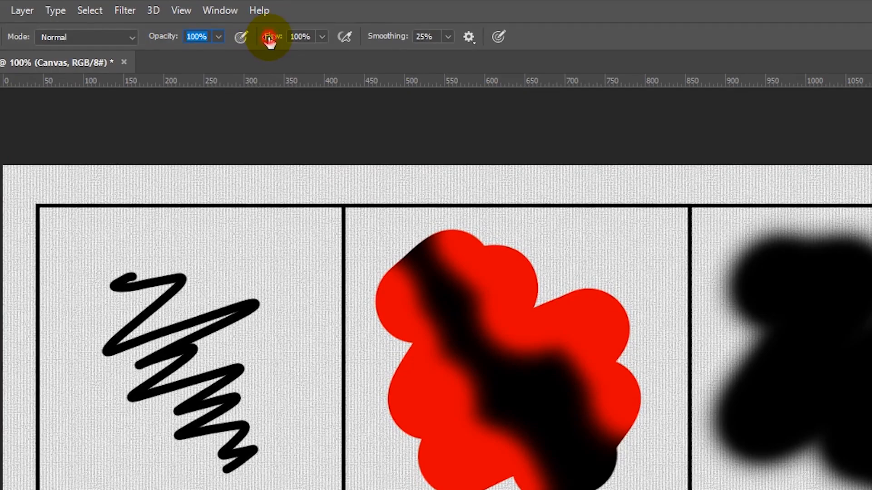
click(404, 40)
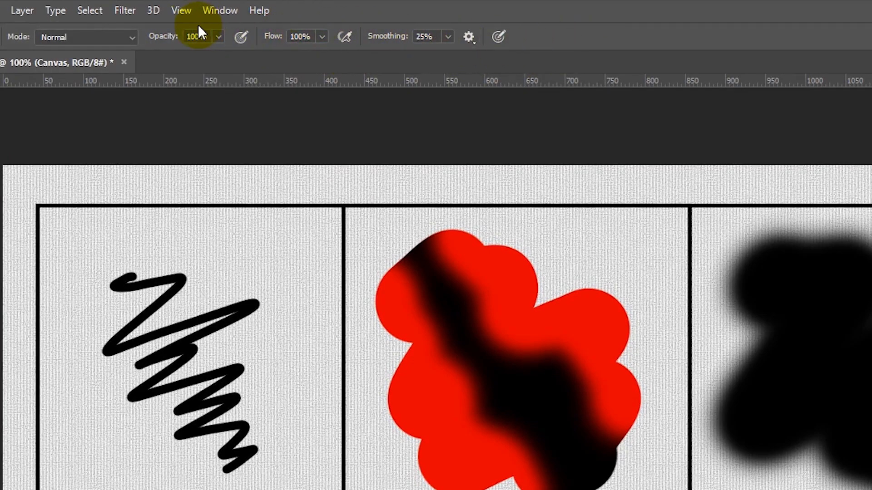
click(82, 37)
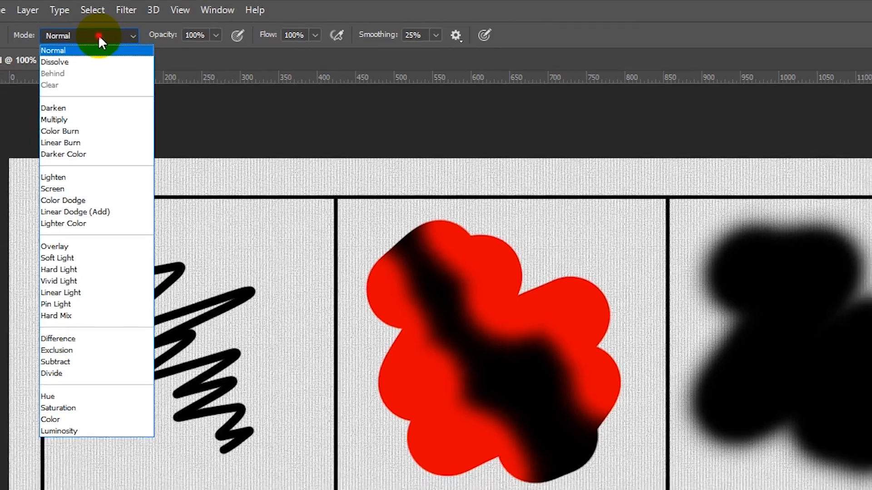
click(97, 36)
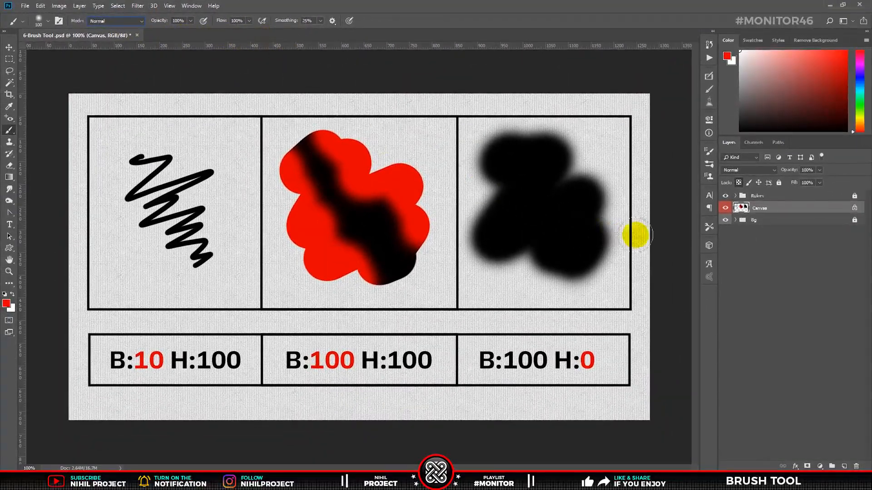
Hide the Canvas layer and the Rulers group, and add a new layer named Canvas 2
click(725, 208)
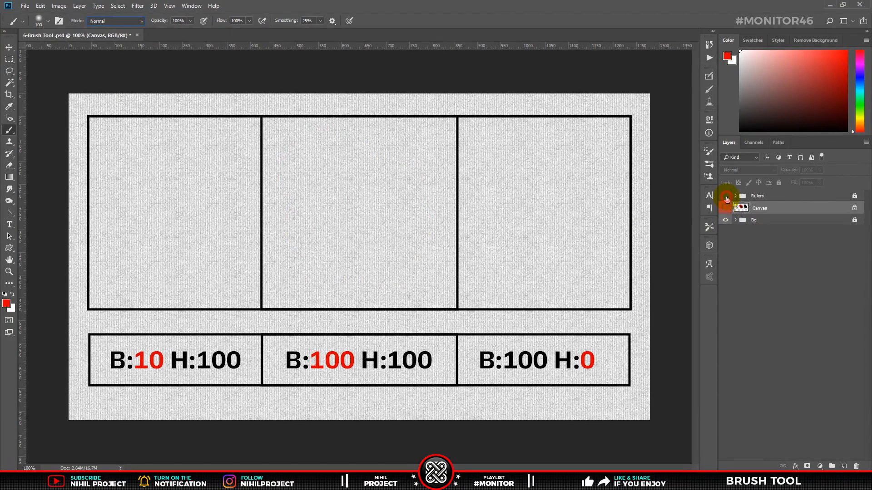
click(726, 196)
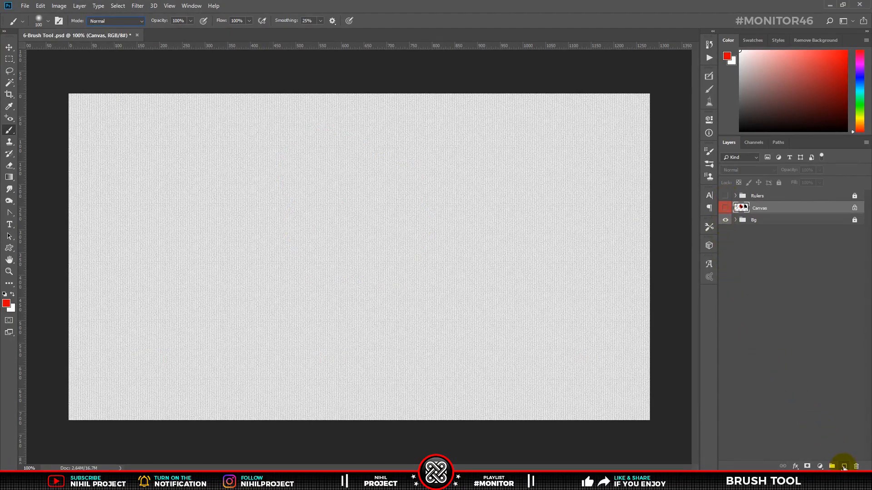
click(844, 467)
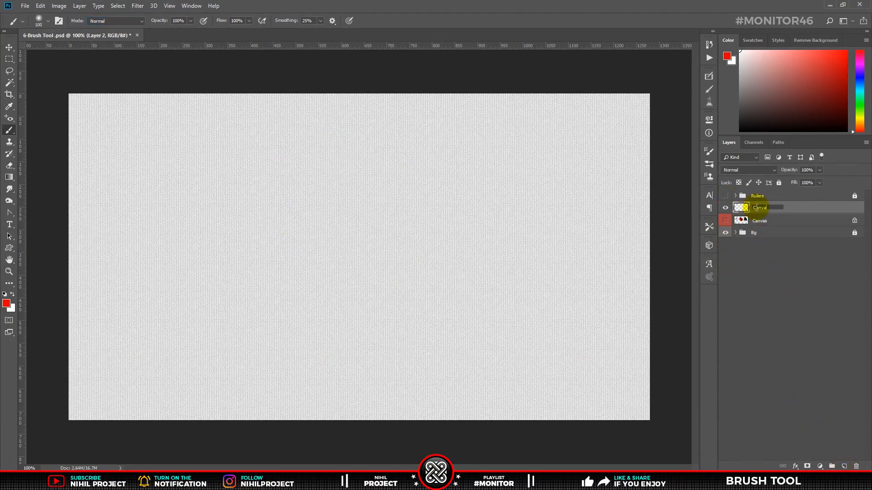
key(Return)
Restore the default colors, set the brush to 50 px with 100% hardness, and paint a straight horizontal black bar across the upper canvas
key(d)
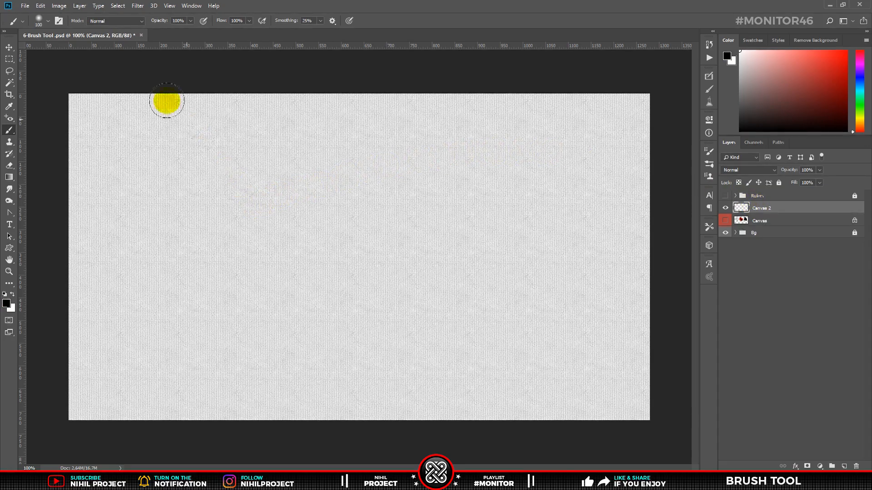
click(48, 21)
double_click(103, 39)
text(50)
key(Return)
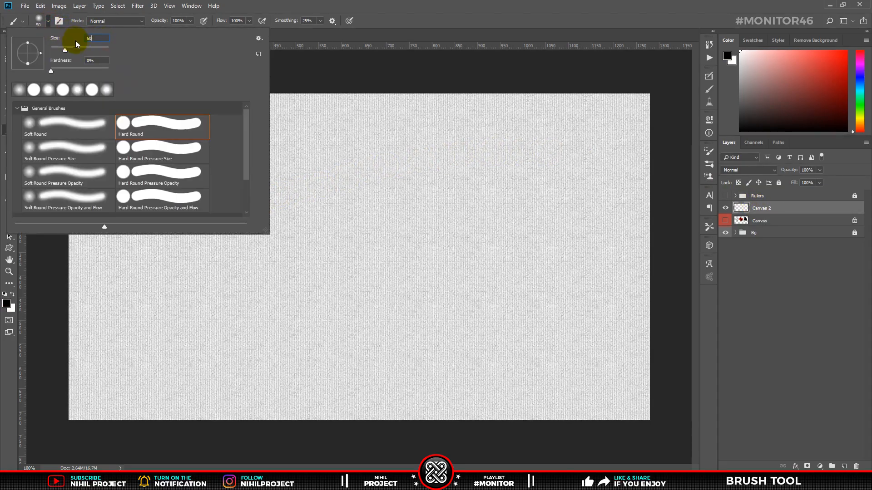
drag(81, 67, 127, 69)
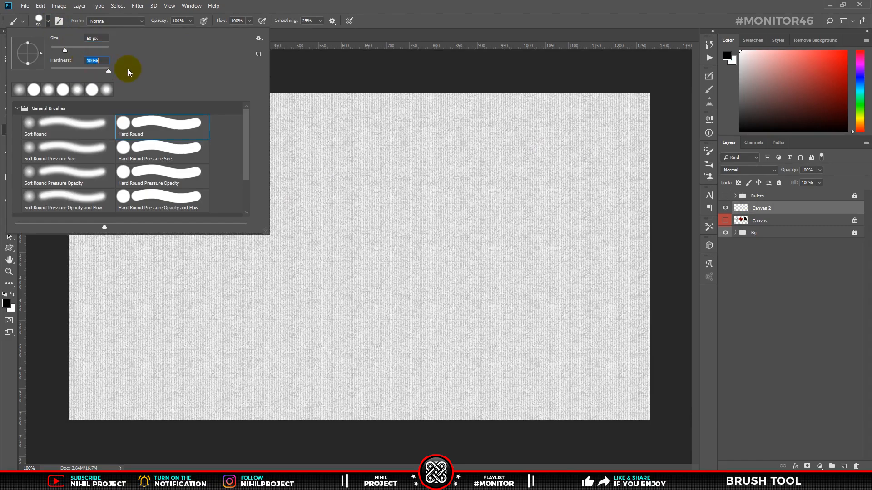
click(256, 4)
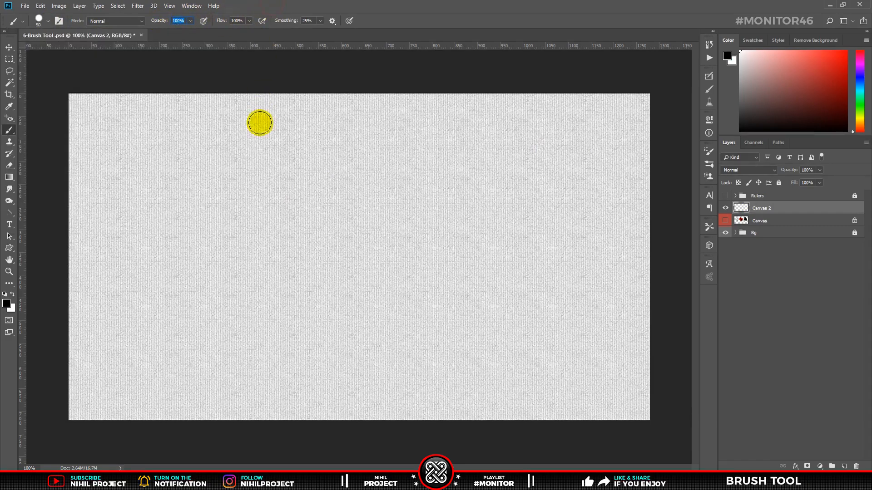
drag(223, 150, 475, 148)
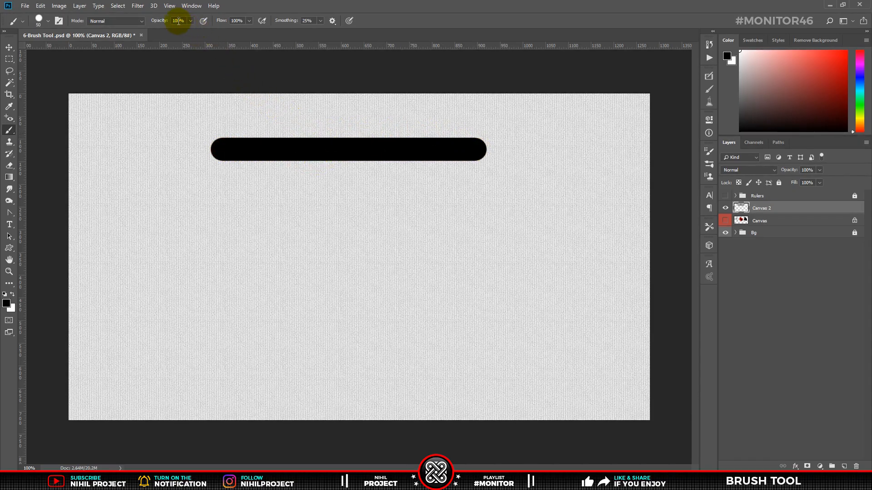
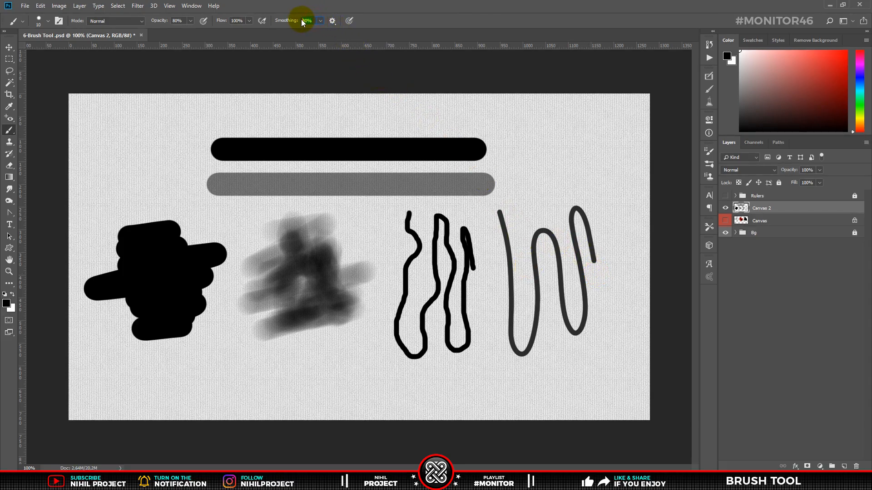
Set the brush smoothing to 25%
text(25)
click(321, 21)
click(321, 21)
mouse_move(428, 4)
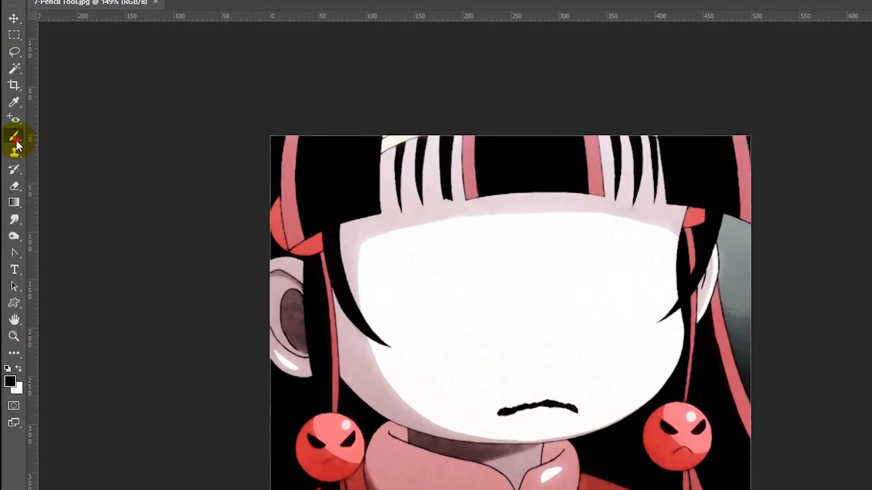
Activate the Pencil tool and draw freehand black strokes on both sides of the blank face's upper half
right_click(9, 132)
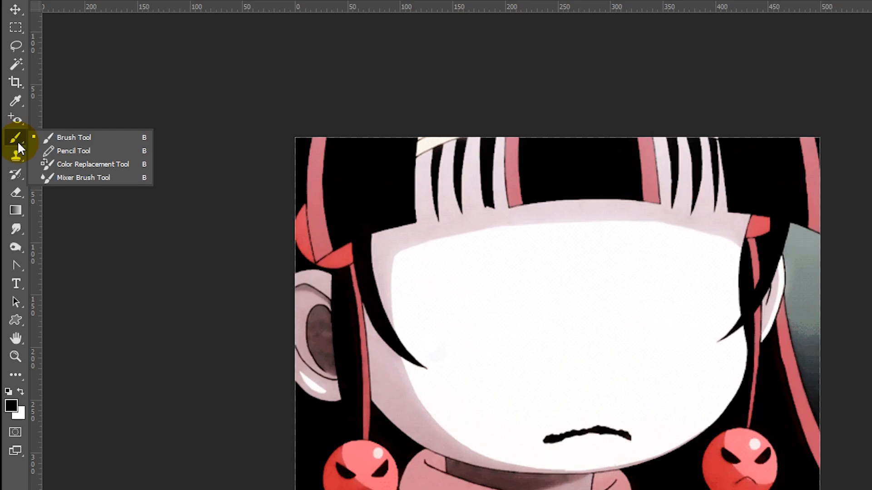
click(85, 153)
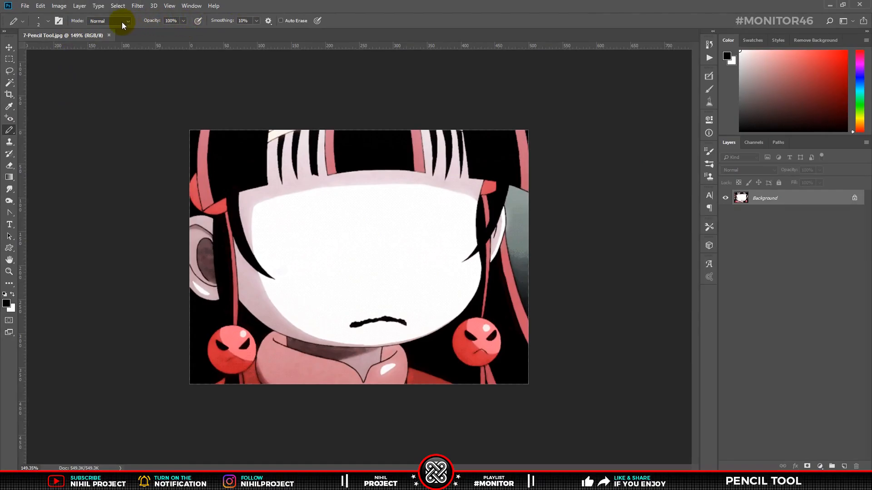
mouse_move(310, 212)
mouse_down()
mouse_move(287, 220)
mouse_move(320, 205)
mouse_move(334, 182)
mouse_move(293, 201)
mouse_move(276, 221)
mouse_move(282, 207)
mouse_move(334, 198)
mouse_move(298, 237)
mouse_move(272, 218)
mouse_move(266, 233)
mouse_move(293, 241)
mouse_move(305, 220)
mouse_move(284, 188)
mouse_move(325, 182)
mouse_move(267, 224)
mouse_up()
mouse_move(415, 200)
mouse_down()
mouse_move(437, 199)
mouse_move(424, 181)
mouse_move(421, 239)
mouse_move(404, 212)
mouse_move(419, 217)
mouse_move(400, 194)
mouse_move(430, 197)
mouse_move(399, 237)
mouse_up()
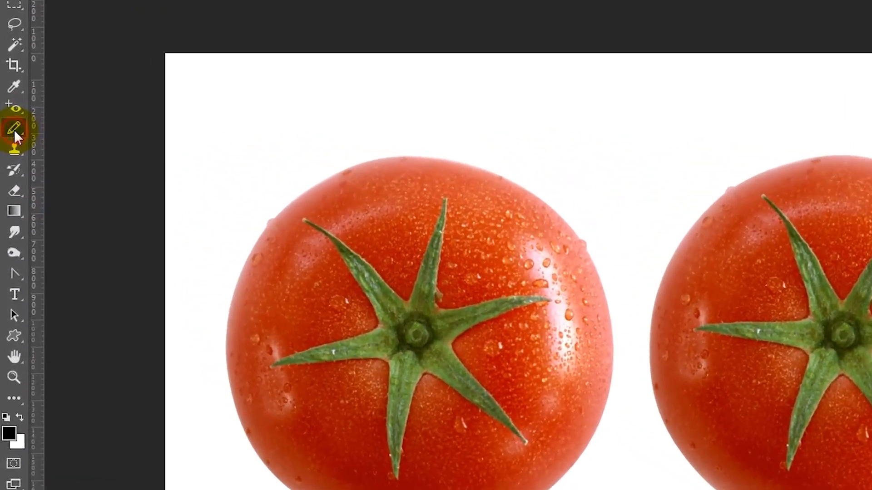
Activate the Color Replacement tool on the tomato photo with its mode set to Color
right_click(10, 132)
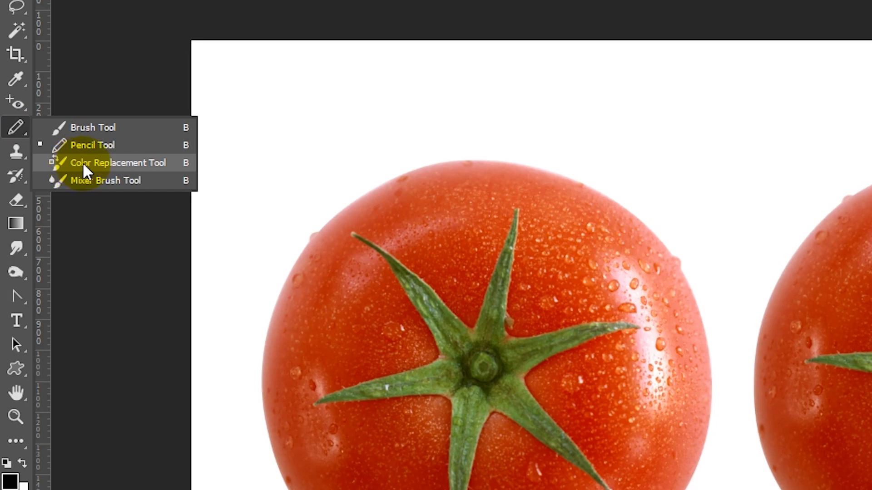
click(99, 164)
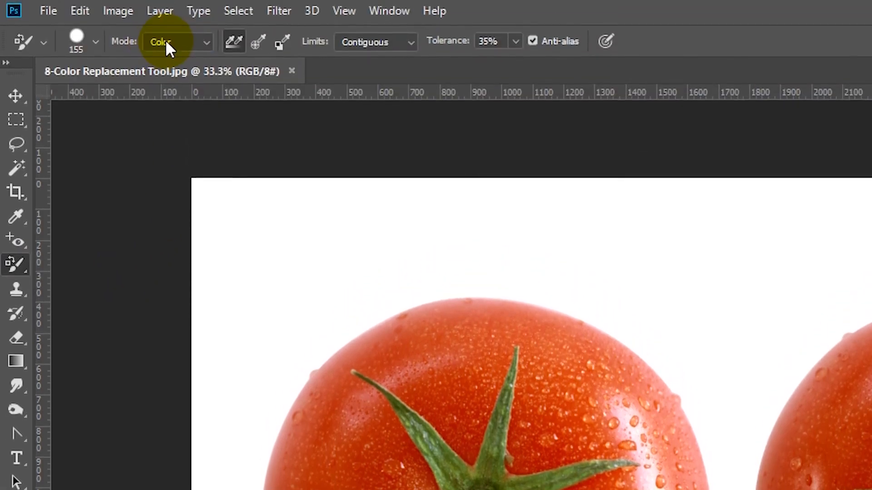
click(166, 41)
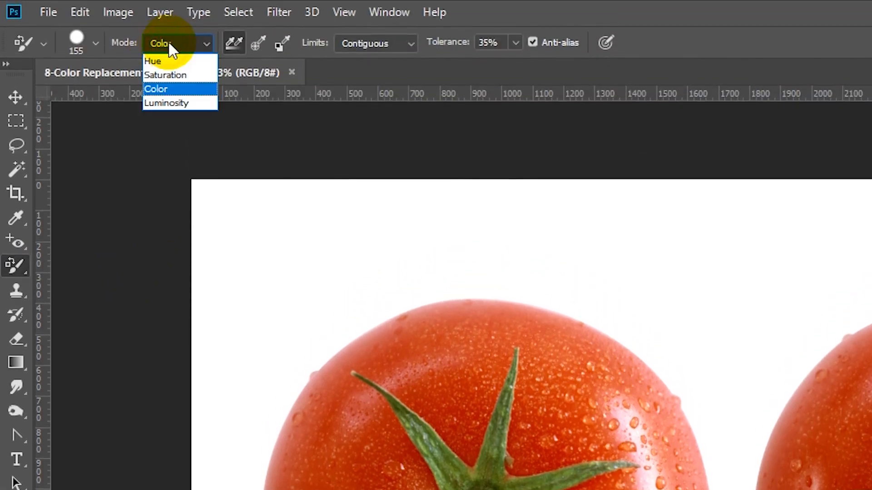
click(169, 44)
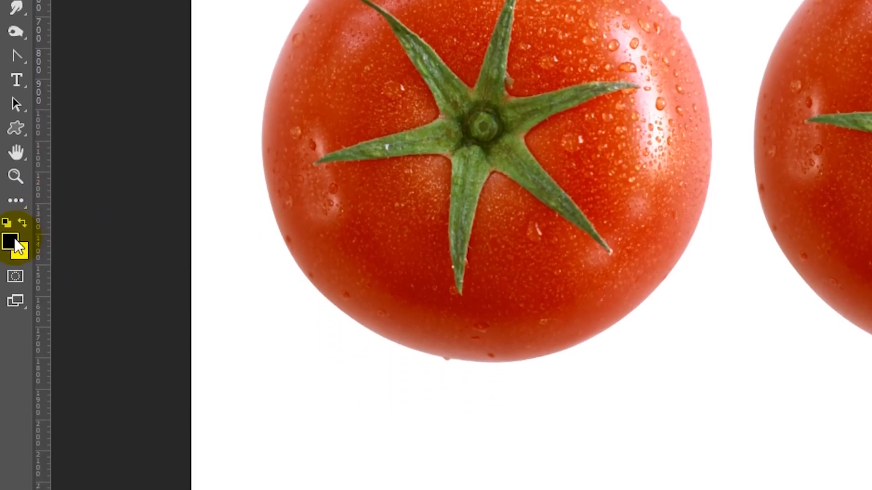
Set the foreground color to orange (fa7c00)
click(15, 245)
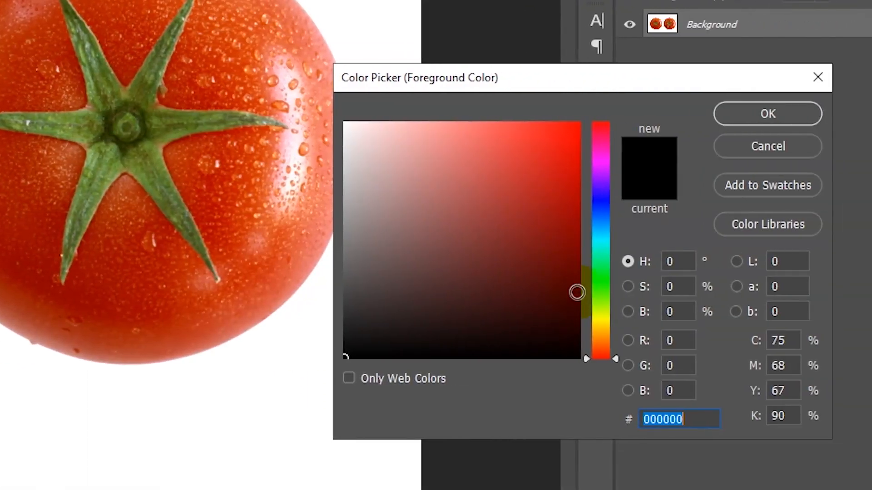
drag(598, 335, 600, 338)
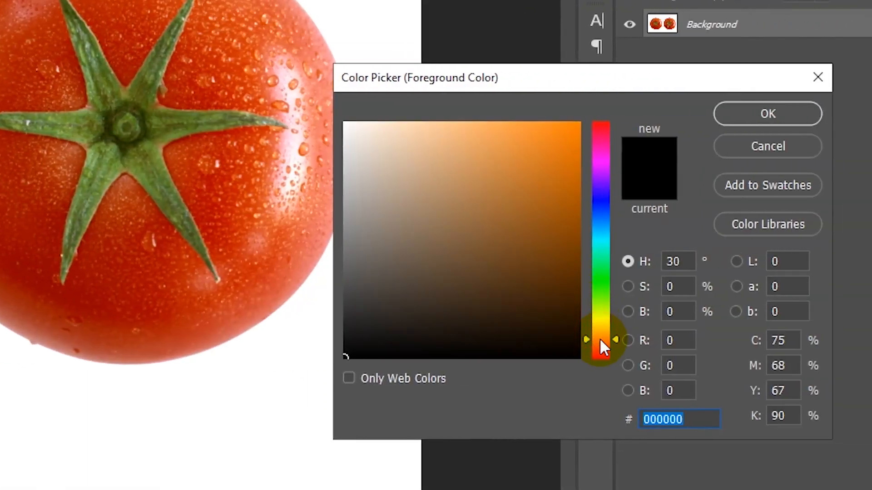
mouse_move(562, 193)
mouse_down()
mouse_move(578, 141)
mouse_move(593, 127)
mouse_up()
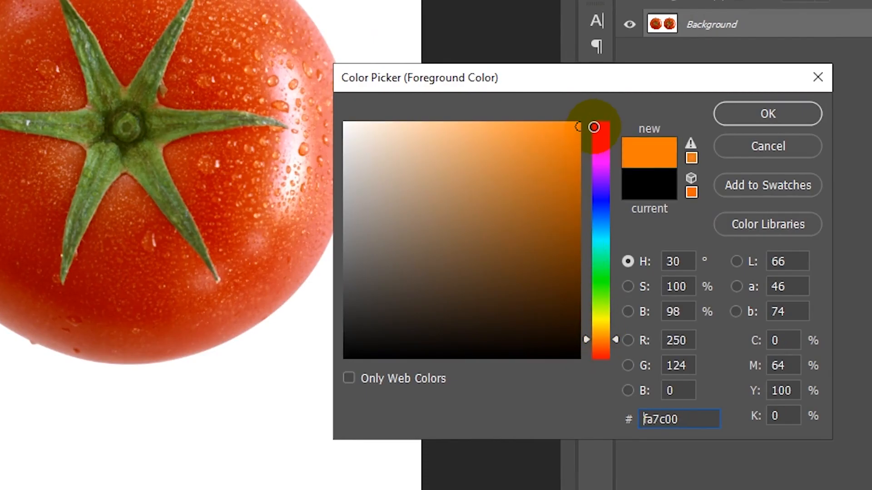
click(735, 118)
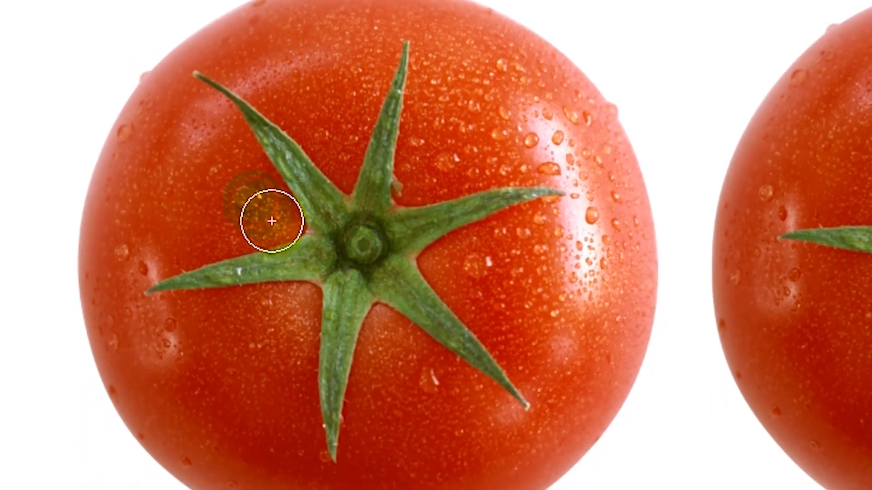
Recolor the entire skin of the left tomato orange, keeping the brush center off the green stem
mouse_move(272, 220)
mouse_down()
mouse_move(245, 227)
mouse_move(291, 223)
mouse_move(268, 210)
mouse_move(223, 123)
mouse_move(271, 204)
mouse_move(342, 284)
mouse_move(377, 284)
mouse_move(387, 254)
mouse_move(376, 234)
mouse_move(349, 233)
mouse_up()
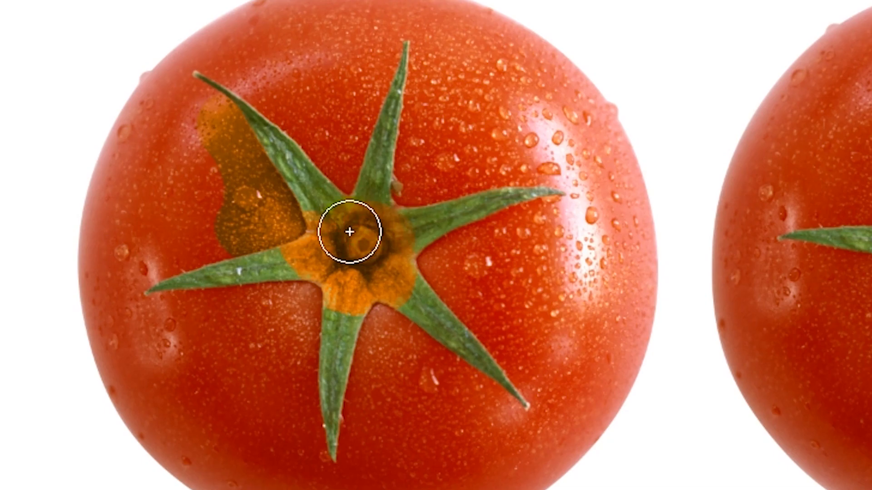
key(ctrl+z)
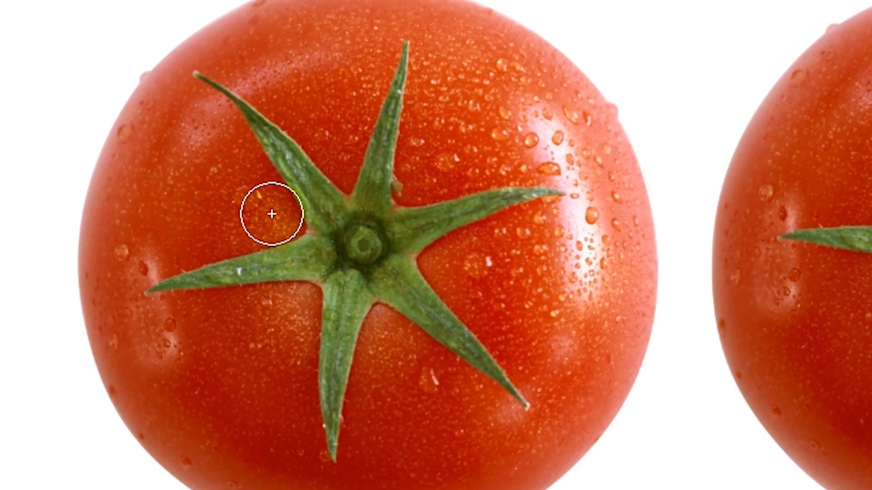
mouse_move(265, 210)
mouse_down()
mouse_move(278, 218)
mouse_move(195, 91)
mouse_move(144, 259)
mouse_move(203, 243)
mouse_up()
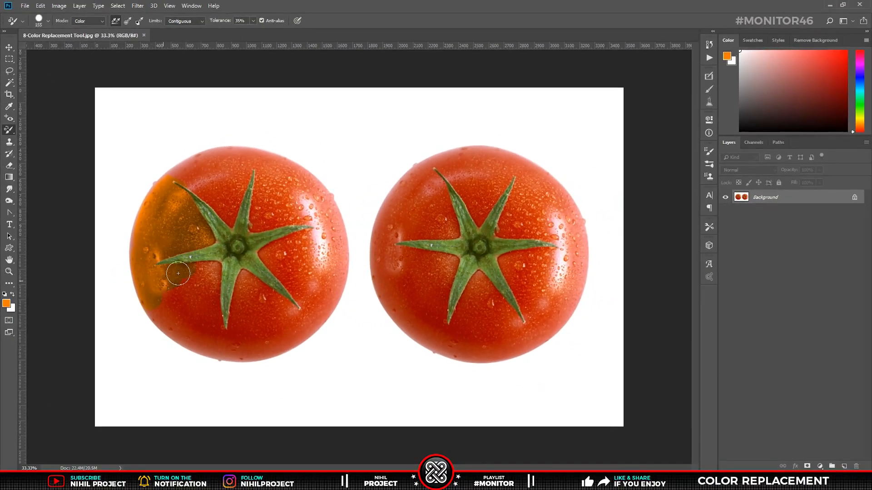
mouse_move(283, 304)
mouse_down()
mouse_move(276, 249)
mouse_move(310, 216)
mouse_move(255, 227)
mouse_move(255, 163)
mouse_move(230, 217)
mouse_move(193, 182)
mouse_move(221, 172)
mouse_move(212, 156)
mouse_move(275, 214)
mouse_move(291, 259)
mouse_up()
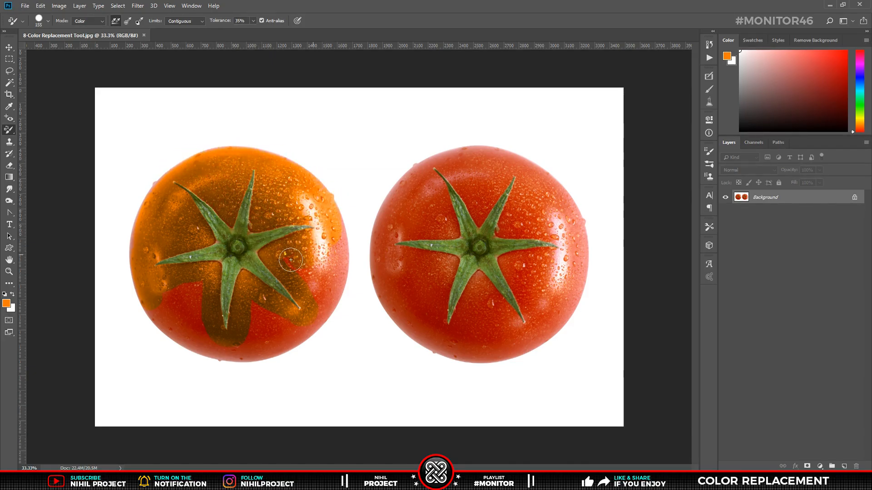
mouse_move(289, 344)
mouse_down()
mouse_move(254, 320)
mouse_move(182, 327)
mouse_up()
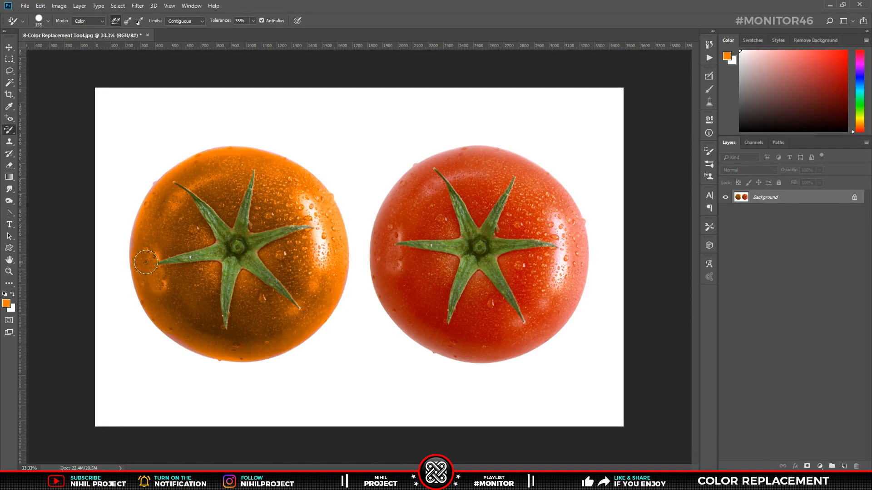
Set the foreground color to blue (006afa) and try it on the left part of the right tomato
click(6, 303)
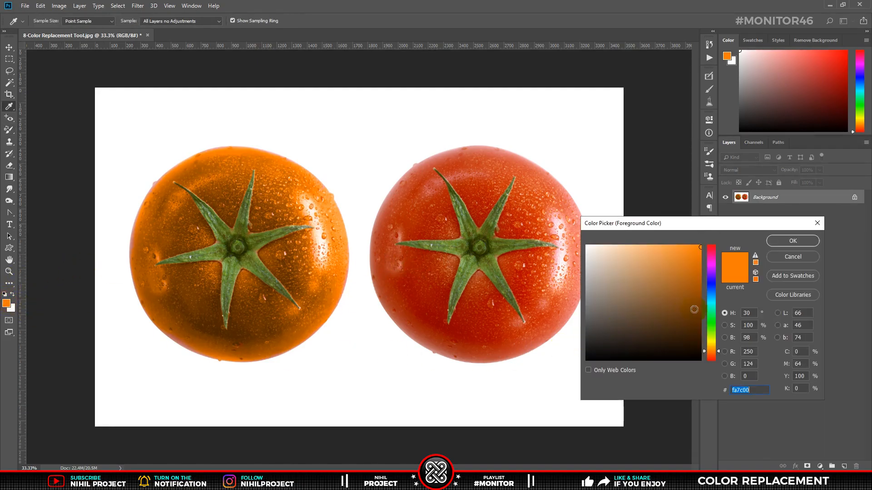
click(712, 291)
drag(713, 294, 716, 296)
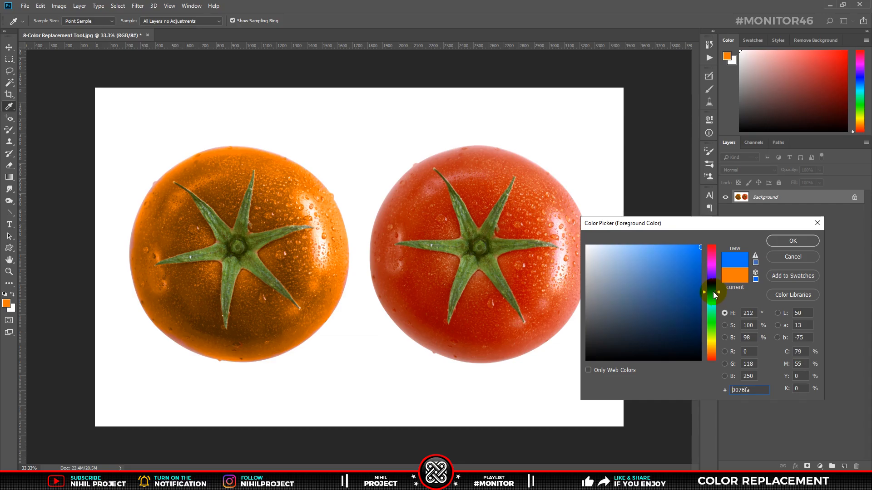
click(793, 241)
mouse_move(453, 231)
mouse_down()
mouse_move(438, 188)
mouse_move(378, 264)
mouse_move(423, 217)
mouse_move(405, 257)
mouse_move(419, 256)
mouse_move(439, 332)
mouse_move(405, 267)
mouse_move(445, 348)
mouse_move(493, 301)
mouse_move(478, 279)
mouse_move(491, 331)
mouse_move(441, 345)
mouse_move(409, 282)
mouse_up()
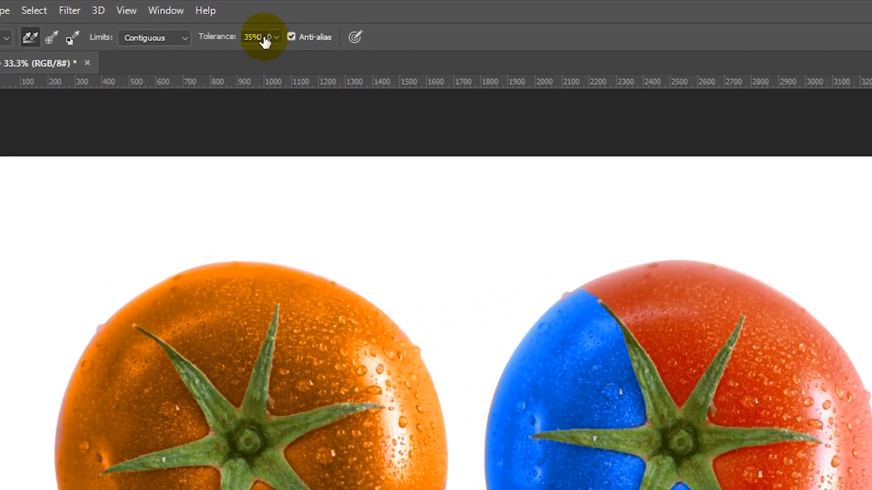
Set the tolerance to 50% and recolor the left and lower areas of the right tomato blue
drag(266, 37, 237, 38)
text(50)
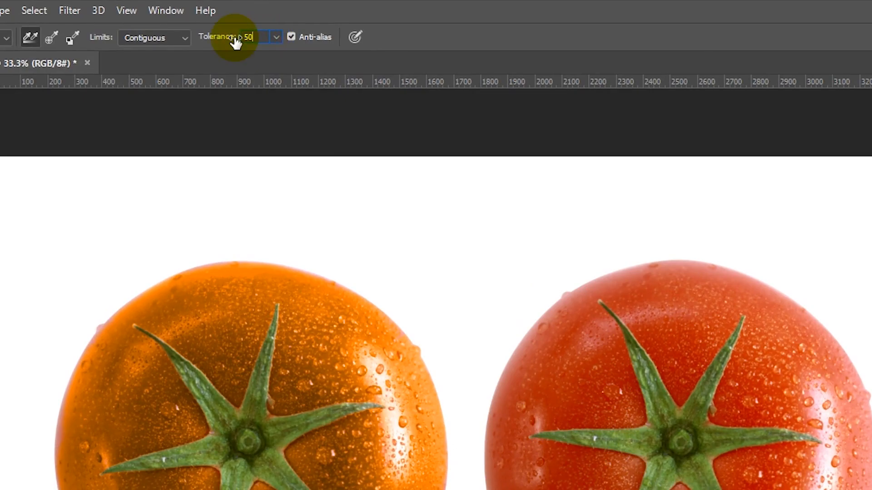
key(Return)
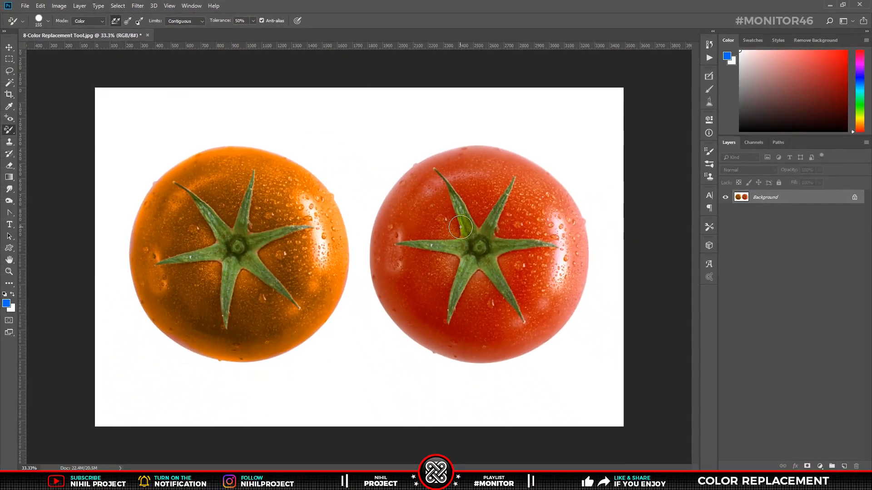
mouse_move(441, 224)
mouse_down()
mouse_move(407, 177)
mouse_move(379, 245)
mouse_move(384, 215)
mouse_move(379, 274)
mouse_move(457, 354)
mouse_move(516, 347)
mouse_move(513, 326)
mouse_move(476, 278)
mouse_move(466, 312)
mouse_move(443, 337)
mouse_move(451, 260)
mouse_move(391, 248)
mouse_move(443, 232)
mouse_move(421, 172)
mouse_move(429, 209)
mouse_move(418, 173)
mouse_move(399, 272)
mouse_move(430, 319)
mouse_move(489, 344)
mouse_move(512, 341)
mouse_move(511, 324)
mouse_move(527, 349)
mouse_up()
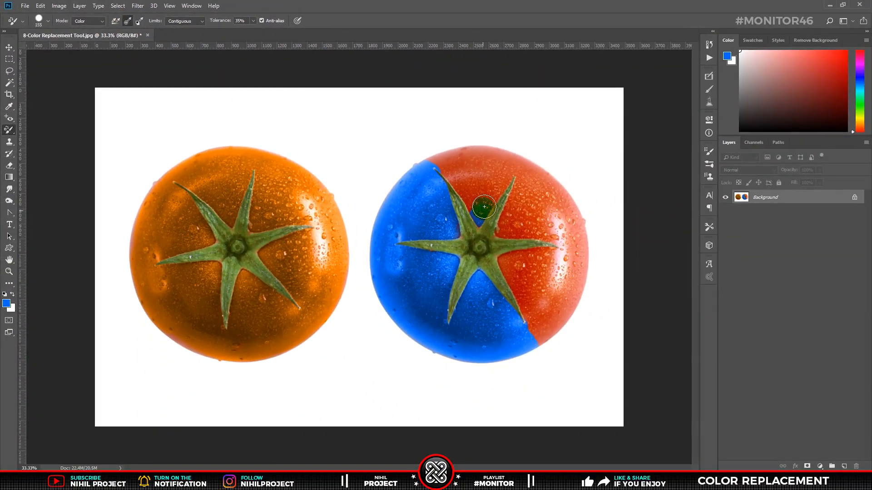
Try recoloring the upper right of the right tomato blue with one-time color sampling, and undo the stroke
mouse_move(484, 207)
mouse_down()
mouse_move(481, 181)
mouse_move(484, 206)
mouse_move(494, 180)
mouse_move(489, 201)
mouse_move(473, 176)
mouse_move(475, 192)
mouse_move(492, 164)
mouse_move(511, 163)
mouse_move(507, 186)
mouse_move(549, 182)
mouse_move(530, 209)
mouse_move(567, 213)
mouse_up()
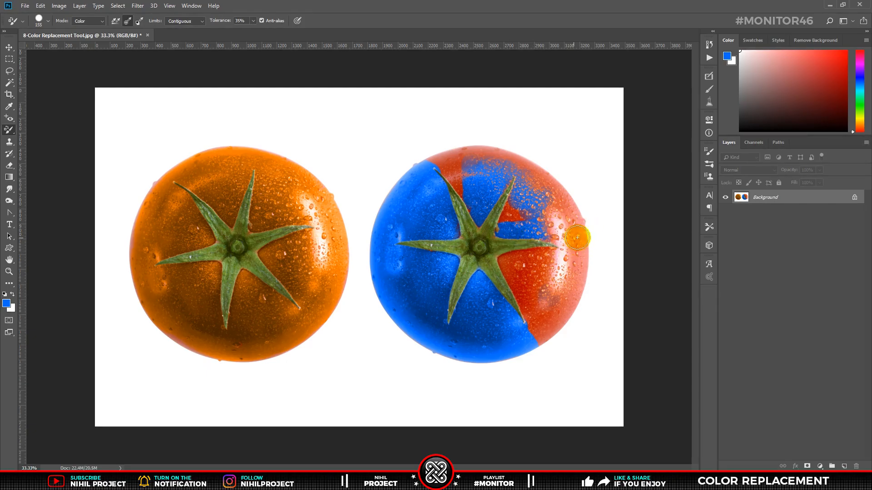
key(ctrl+z)
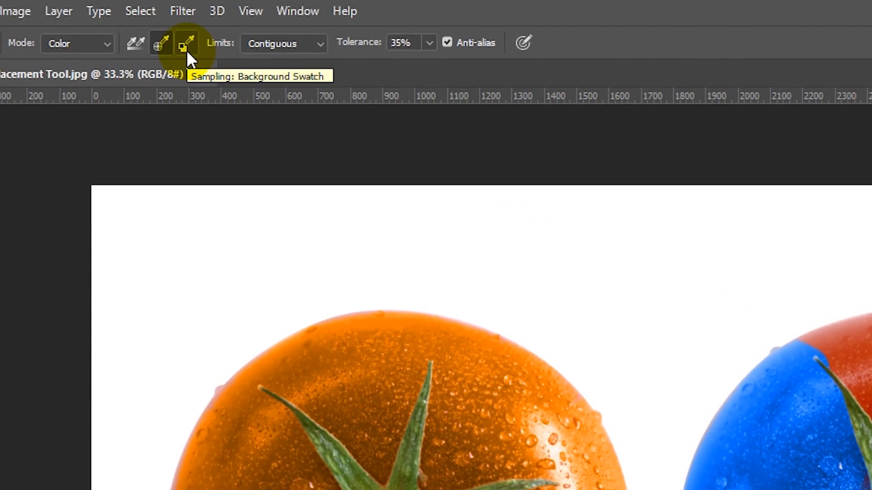
Switch the sampling to Background Swatch and pick the right tomato's red near the stem as the background color
click(187, 49)
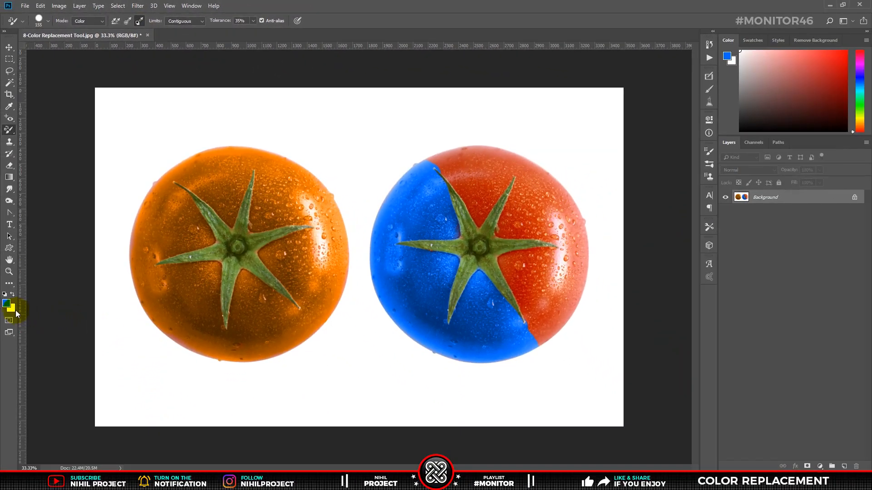
click(15, 309)
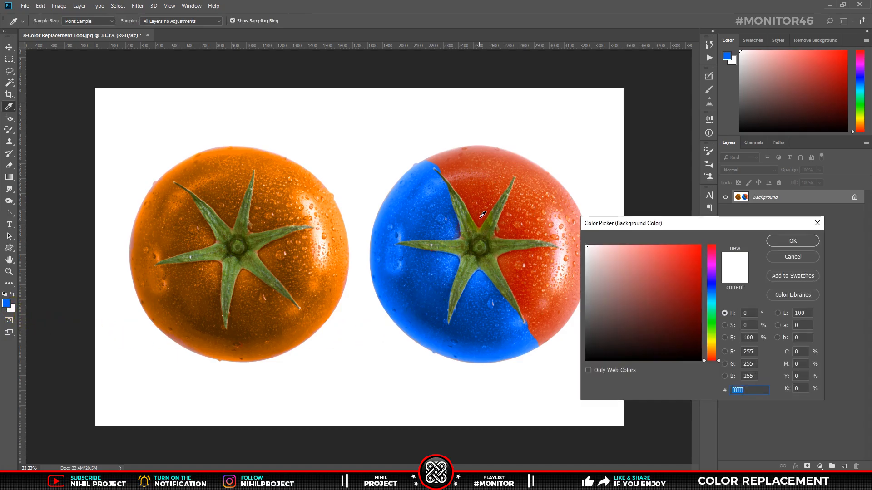
click(483, 214)
click(793, 240)
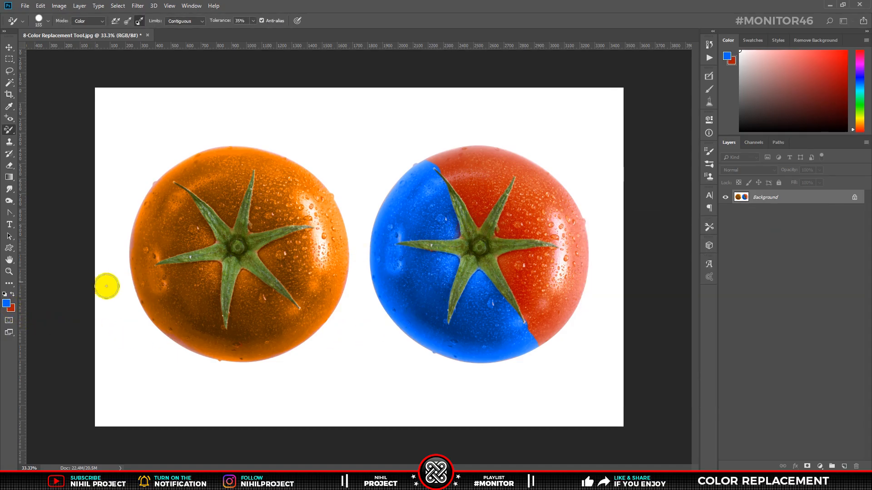
Set the foreground color to purple (ce00fa) and paint over the remaining red area of the right tomato
click(8, 305)
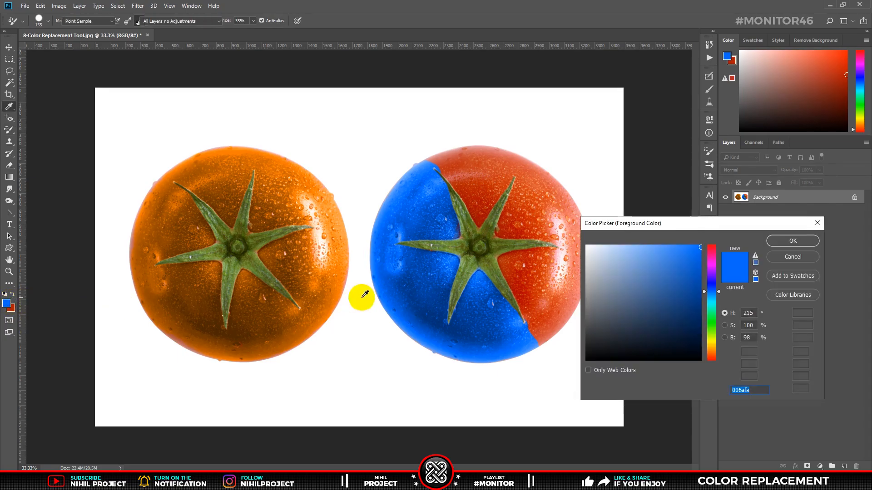
click(712, 269)
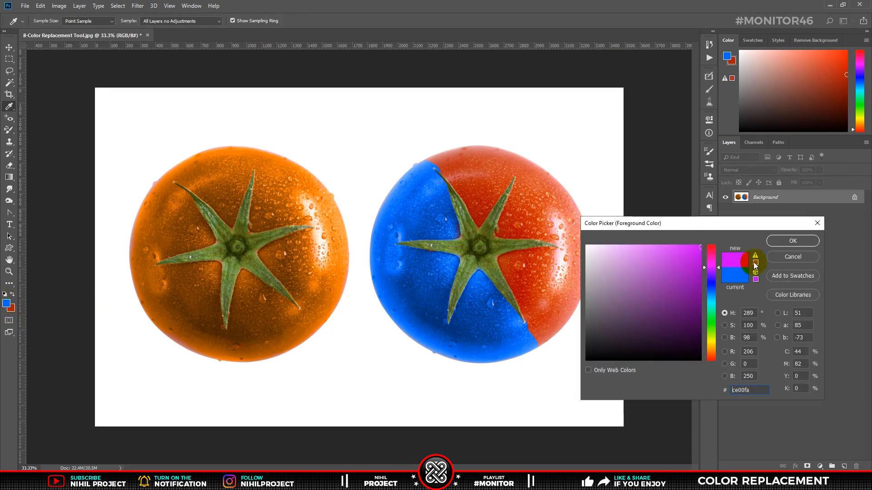
click(792, 241)
key(b)
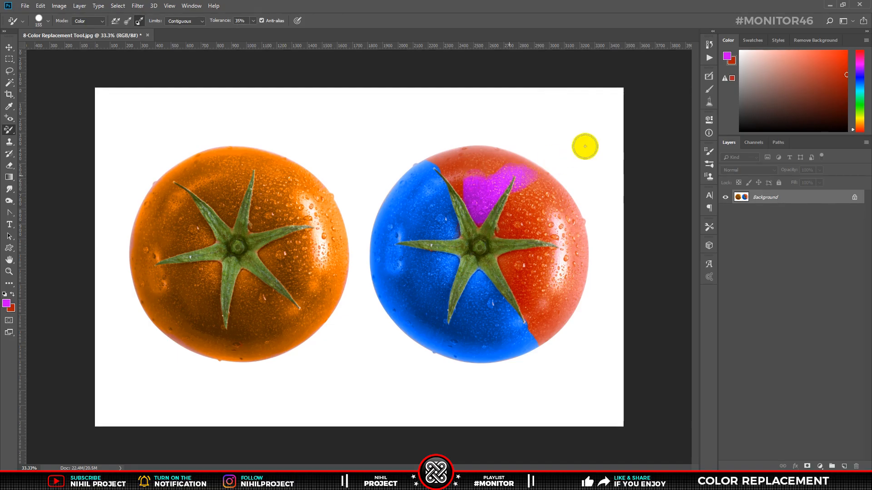
mouse_move(584, 146)
mouse_down()
mouse_move(541, 159)
mouse_move(493, 186)
mouse_move(478, 210)
mouse_move(429, 133)
mouse_move(437, 126)
mouse_move(495, 179)
mouse_move(523, 241)
mouse_move(527, 310)
mouse_move(526, 196)
mouse_move(508, 226)
mouse_move(526, 304)
mouse_move(541, 204)
mouse_move(538, 227)
mouse_move(565, 322)
mouse_up()
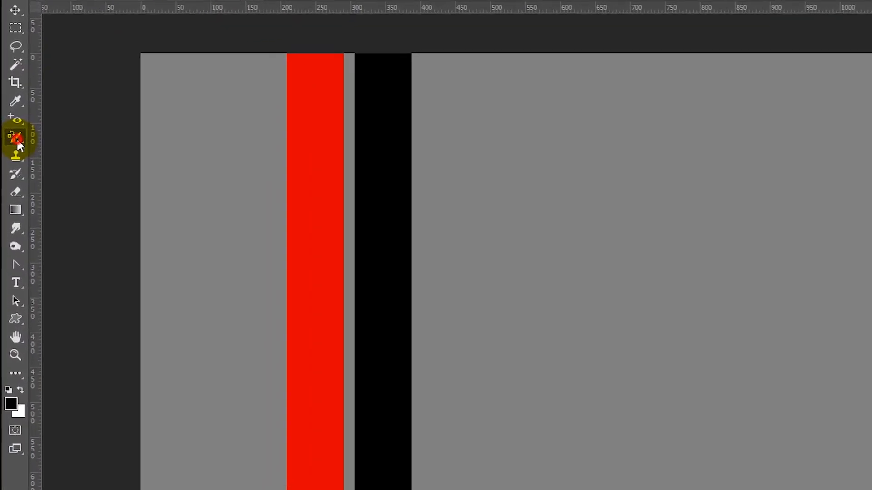
Activate the Mixer Brush tool for the red and black stripes sample
right_click(11, 130)
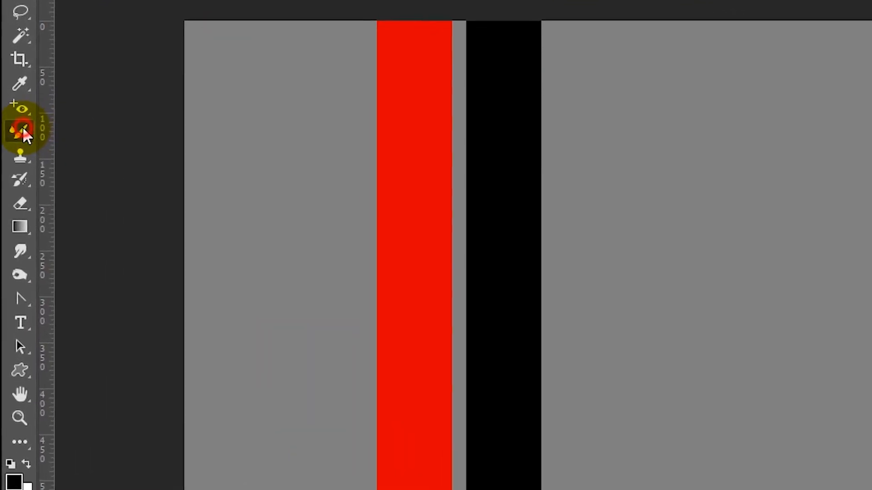
click(22, 128)
click(89, 184)
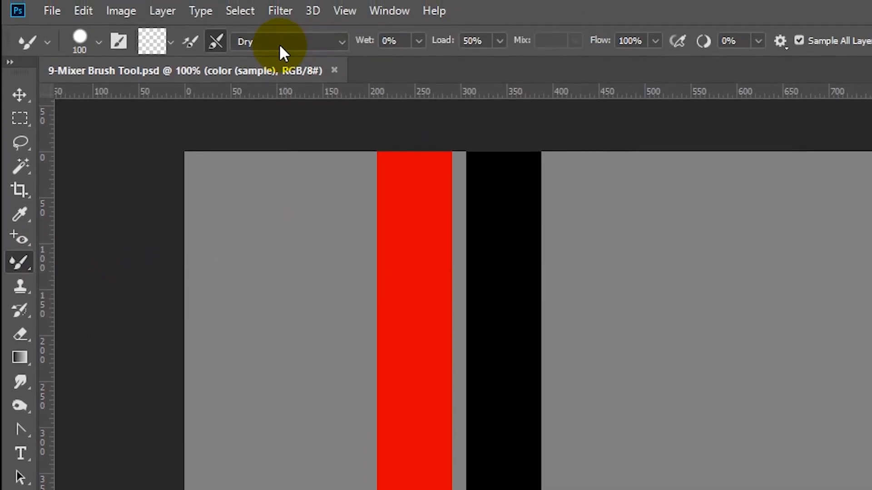
Set the Mixer Brush to Moist with the Hard Round tip and smear horizontally across the upper part of both stripes
click(280, 46)
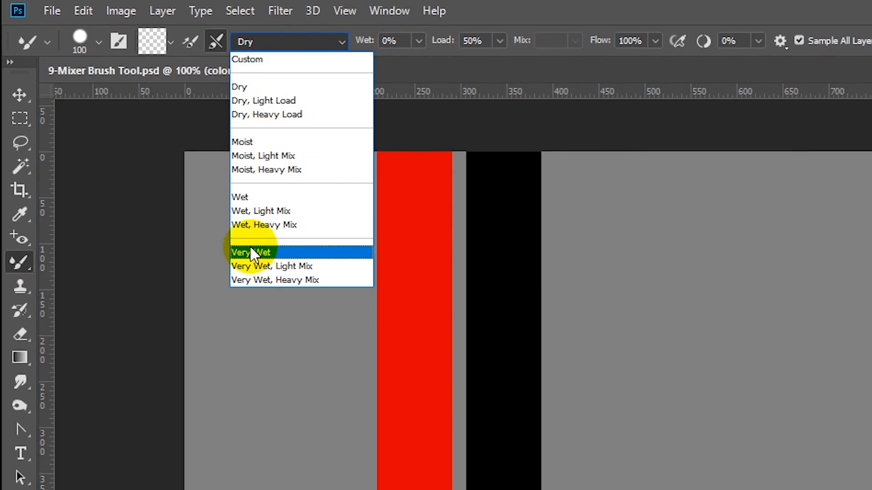
click(259, 140)
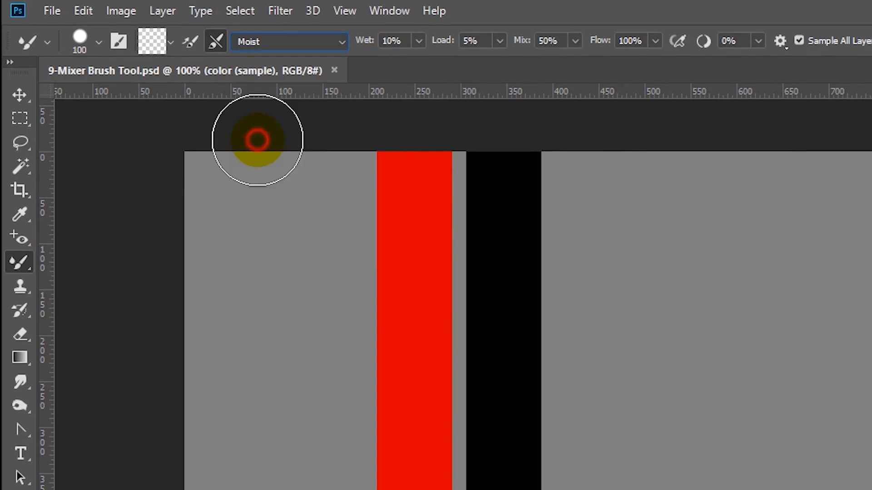
click(99, 43)
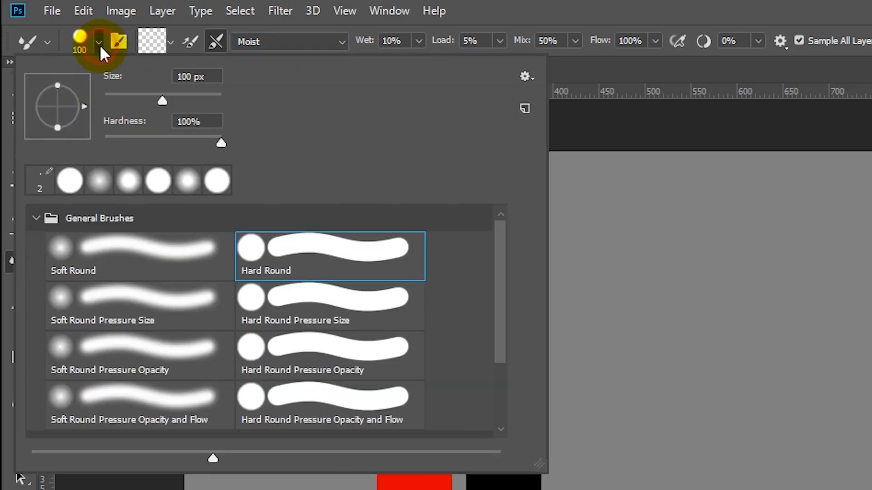
click(314, 266)
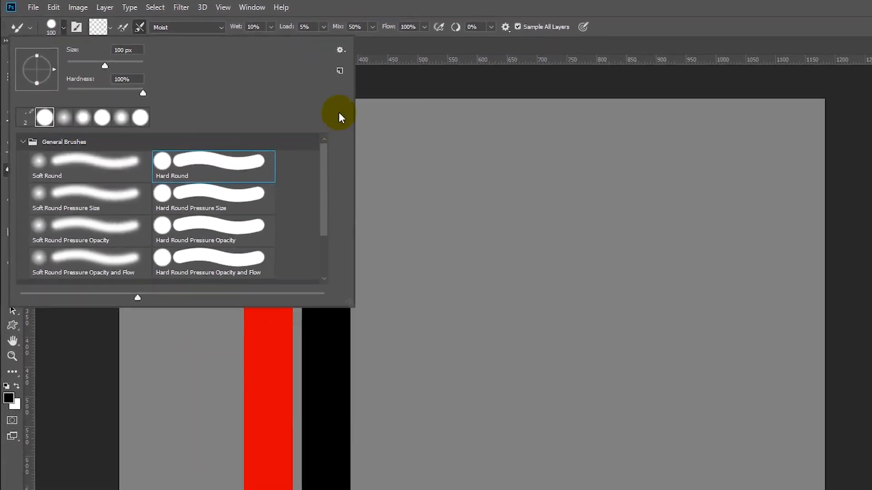
click(513, 19)
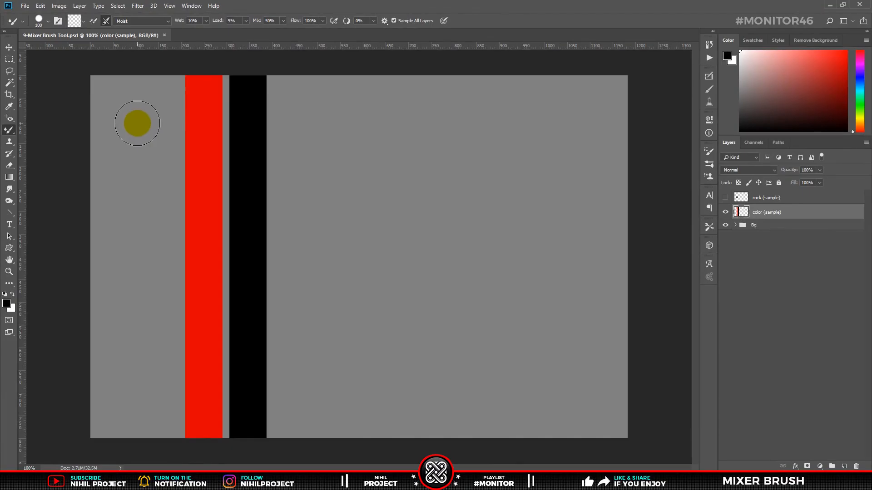
drag(137, 126, 295, 125)
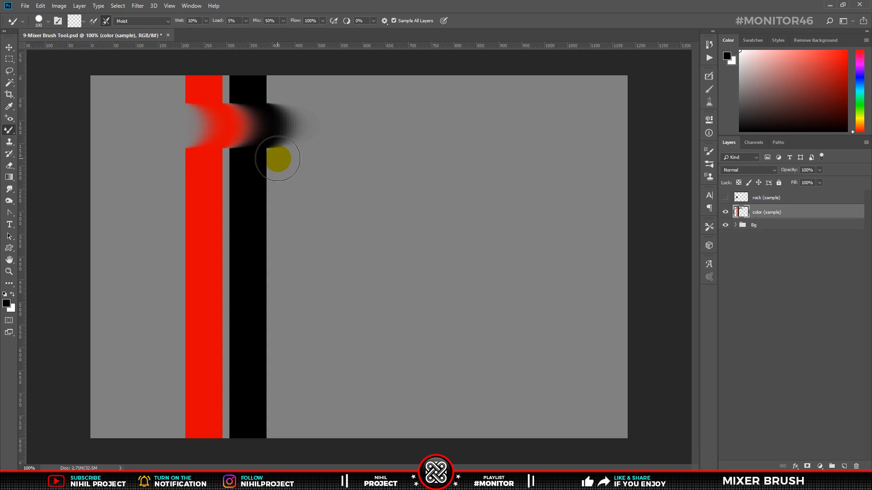
Switch the Mixer Brush to Wet and smear a longer horizontal stroke across both stripes below the first smear
click(140, 21)
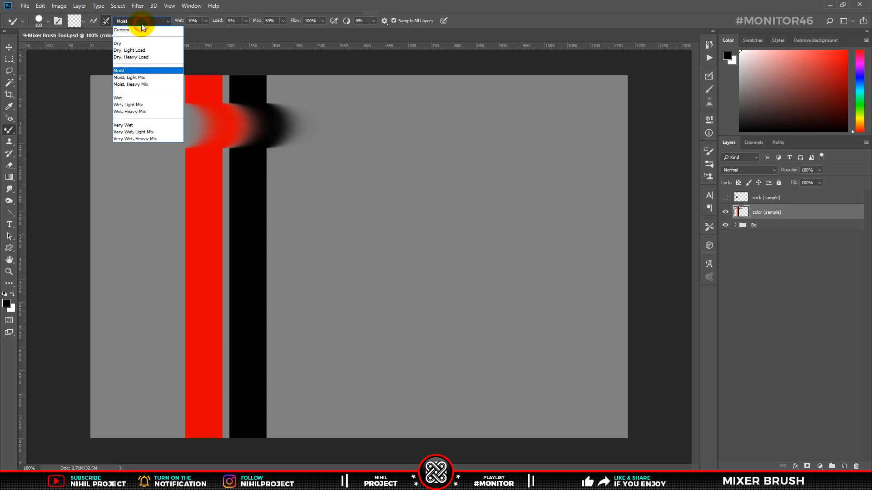
click(125, 98)
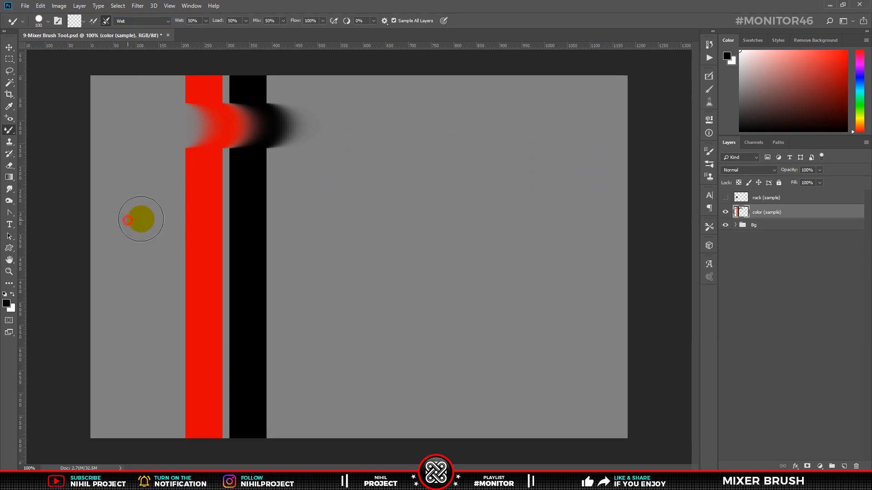
drag(138, 220, 521, 203)
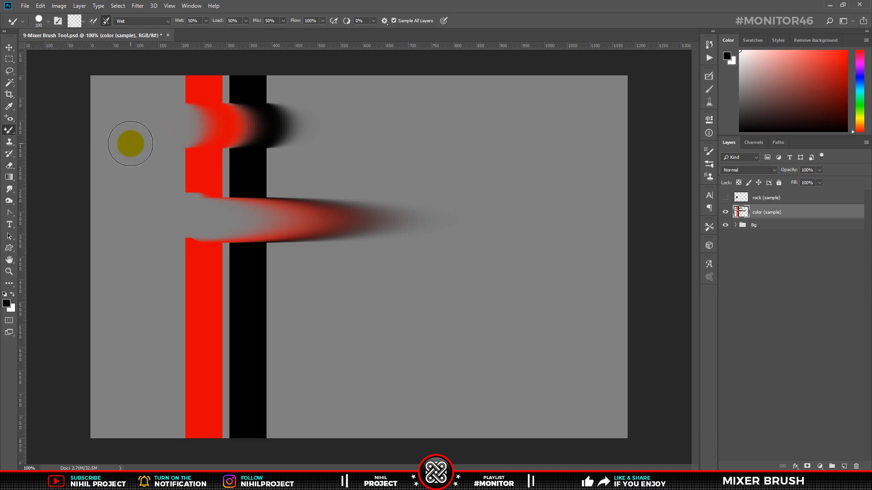
Set the Mixer Brush to Very Wet and smear a long horizontal stroke across the lower part of both stripes
click(135, 22)
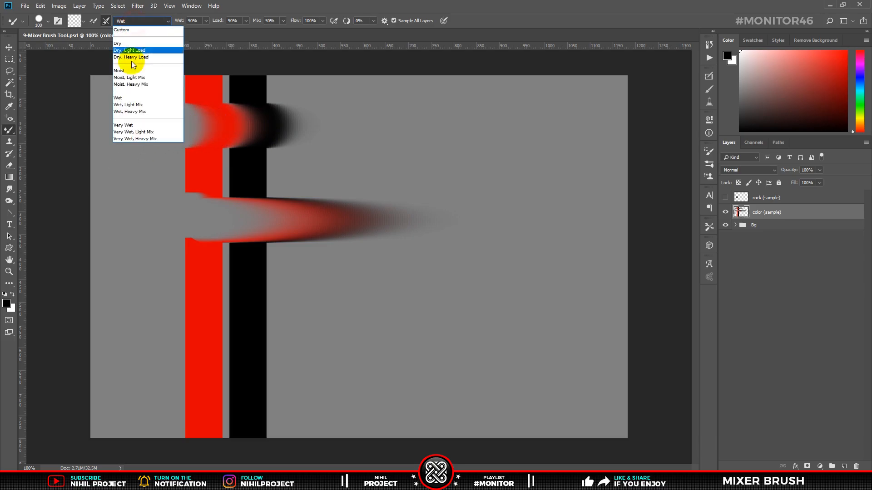
click(126, 125)
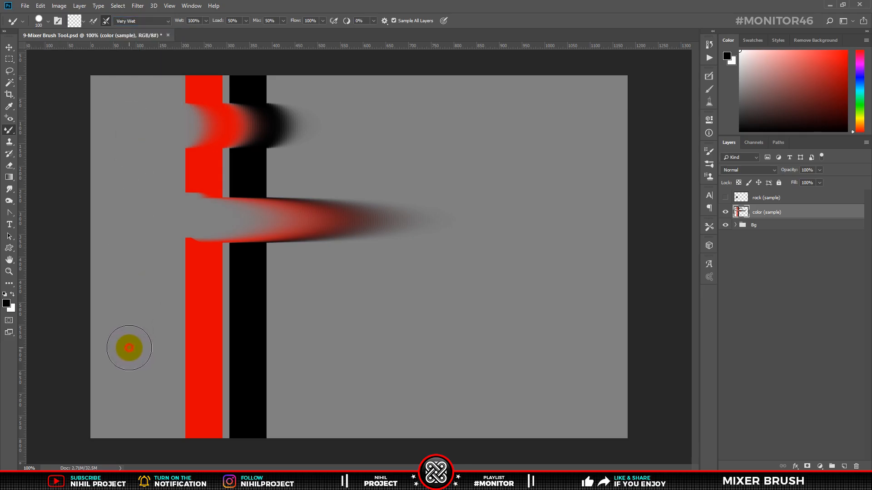
drag(129, 348, 658, 329)
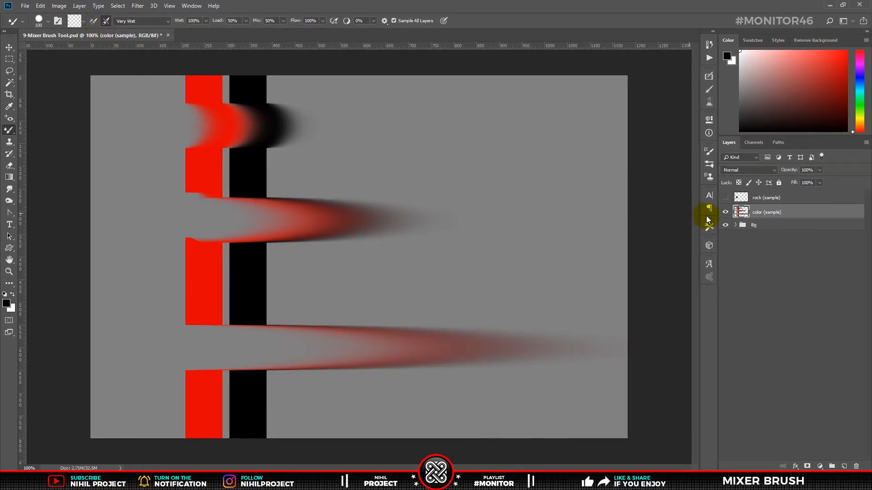
Hide the color (sample) layer, then show and select the rock (sample) layer
click(726, 212)
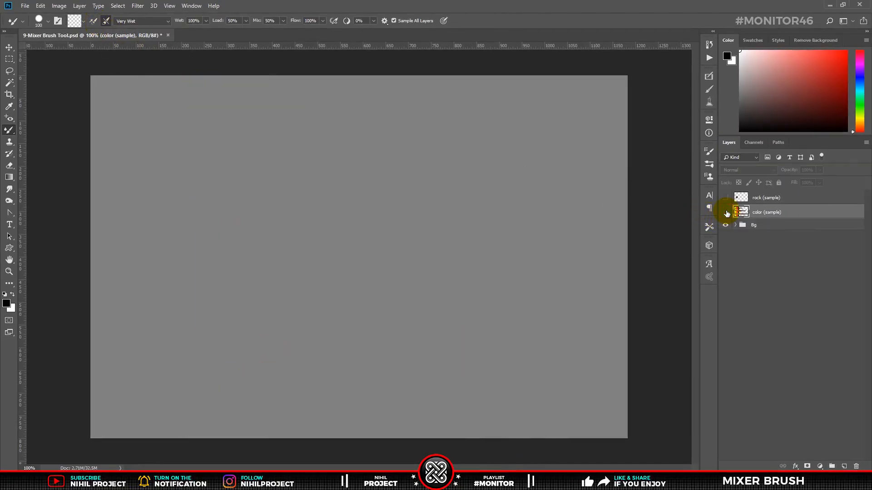
click(726, 198)
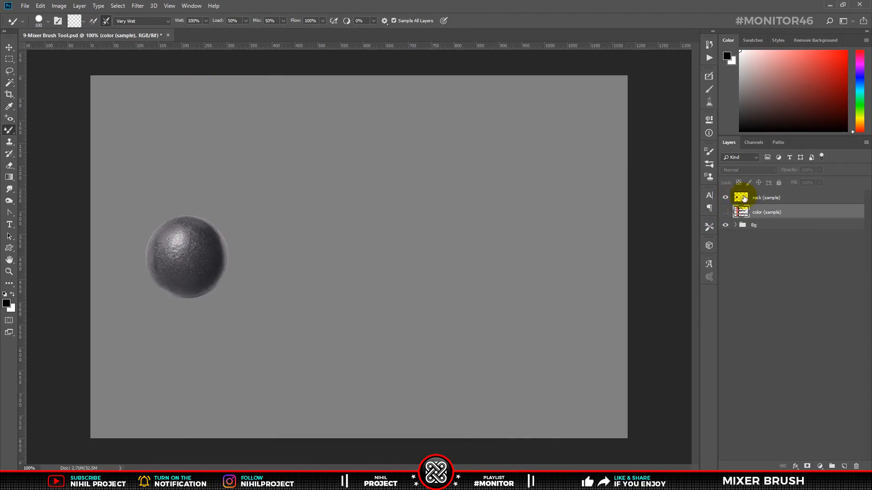
click(763, 198)
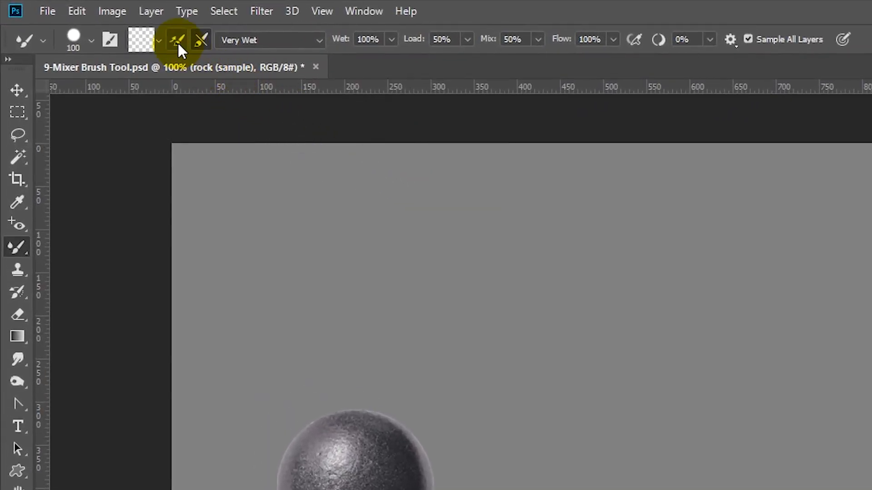
Make the Mixer Brush reload after each stroke and load it with the texture sampled from the rock sphere
click(178, 42)
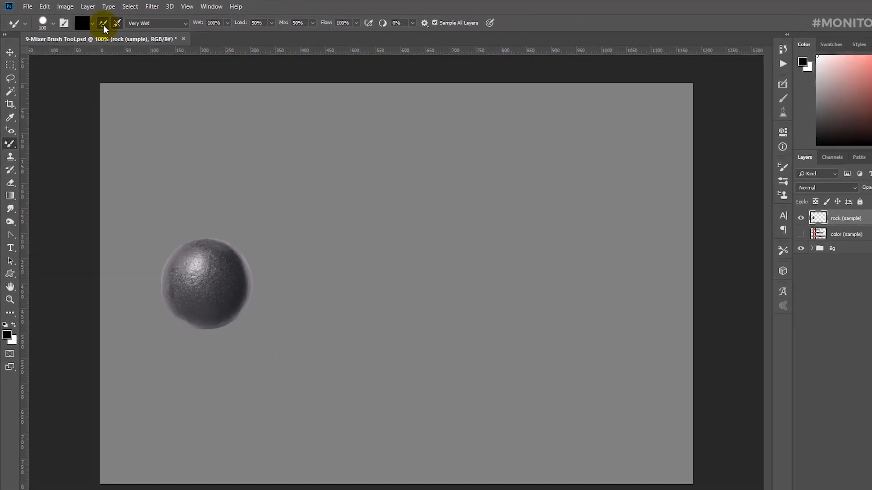
click(310, 443)
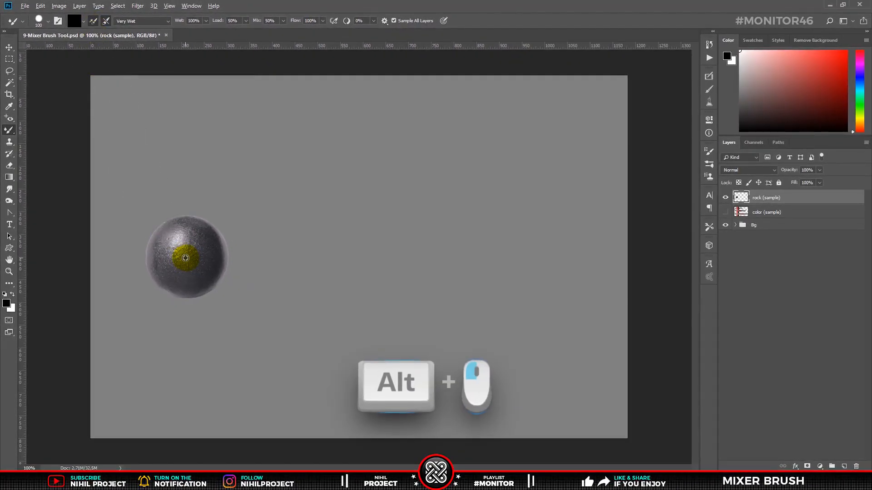
alt+click(185, 258)
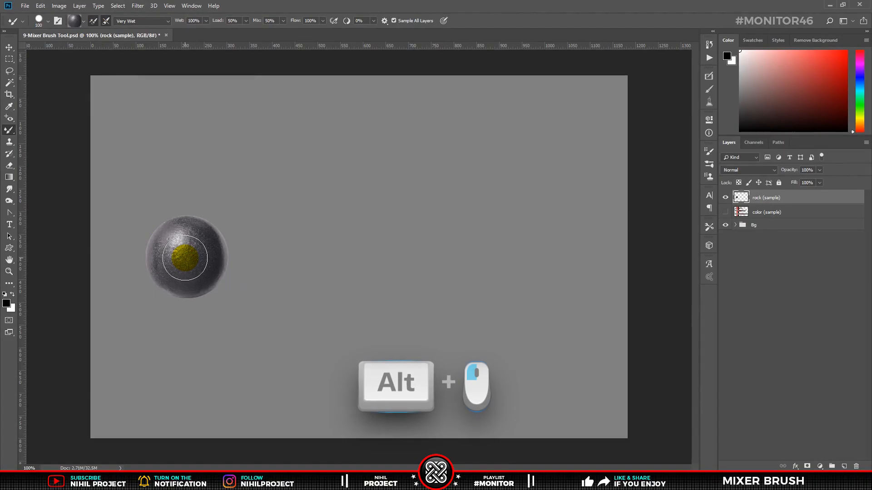
Try painting the sampled rock texture in the empty area with the Very Wet and Dry presets, undoing the strokes
drag(298, 159, 372, 141)
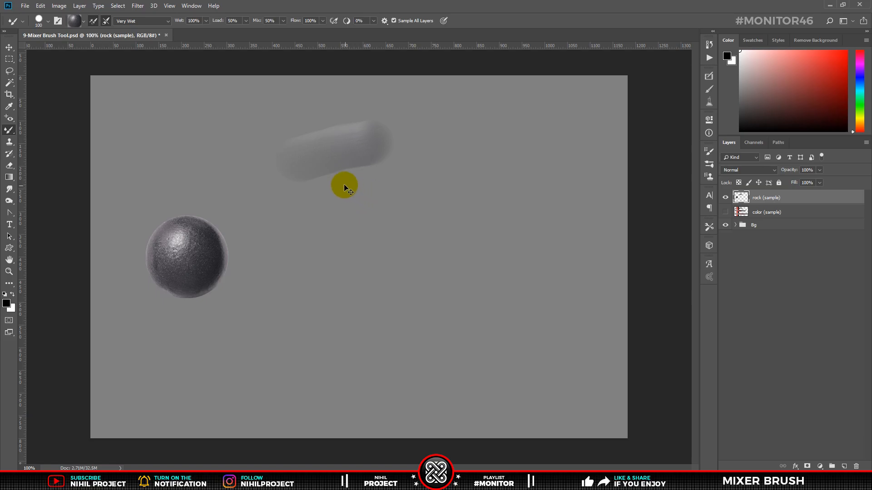
key(ctrl+z)
click(136, 21)
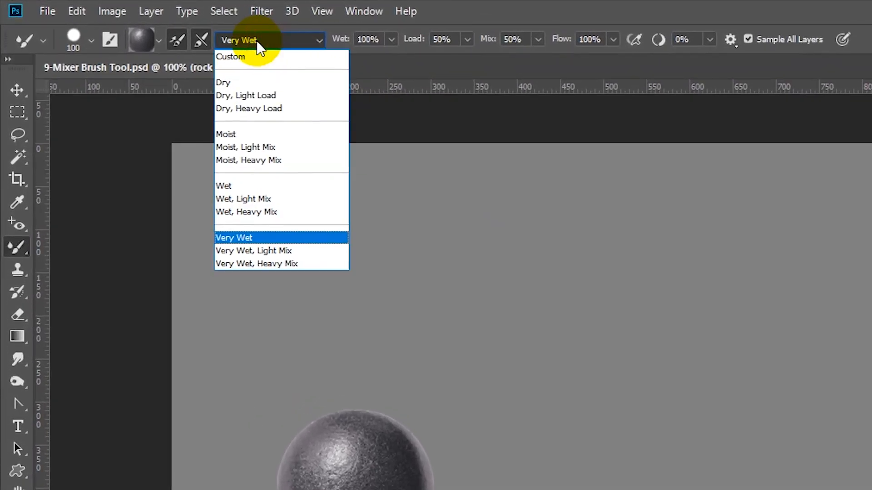
click(227, 81)
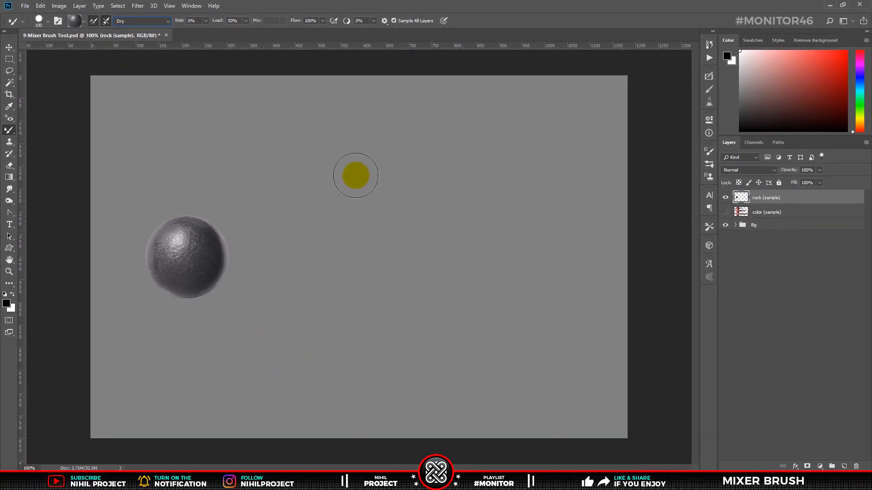
drag(559, 306, 727, 290)
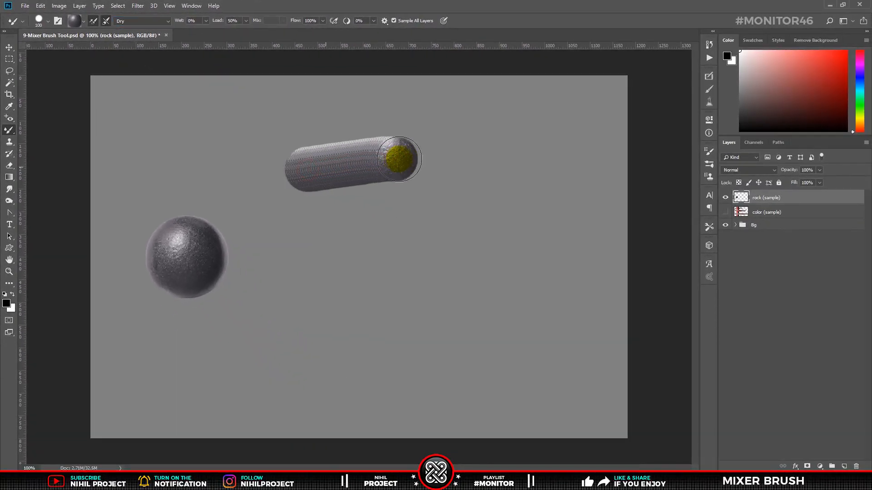
mouse_move(398, 159)
mouse_down()
mouse_move(315, 228)
mouse_move(412, 243)
mouse_move(492, 271)
mouse_move(529, 206)
mouse_move(522, 268)
mouse_up()
mouse_move(542, 336)
mouse_down()
mouse_move(552, 271)
mouse_move(536, 200)
mouse_up()
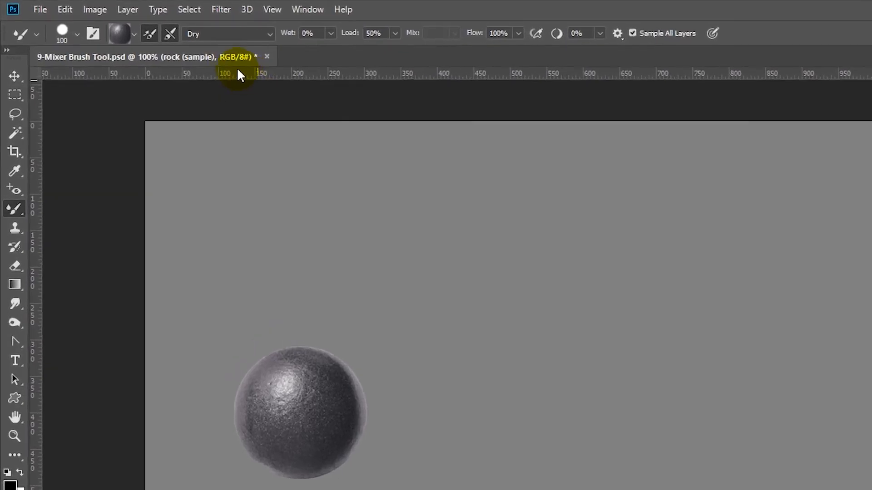
Set the Mixer Brush to Dry, Heavy Load and paint a stacked spiral cone of rock texture beside the sphere
click(218, 33)
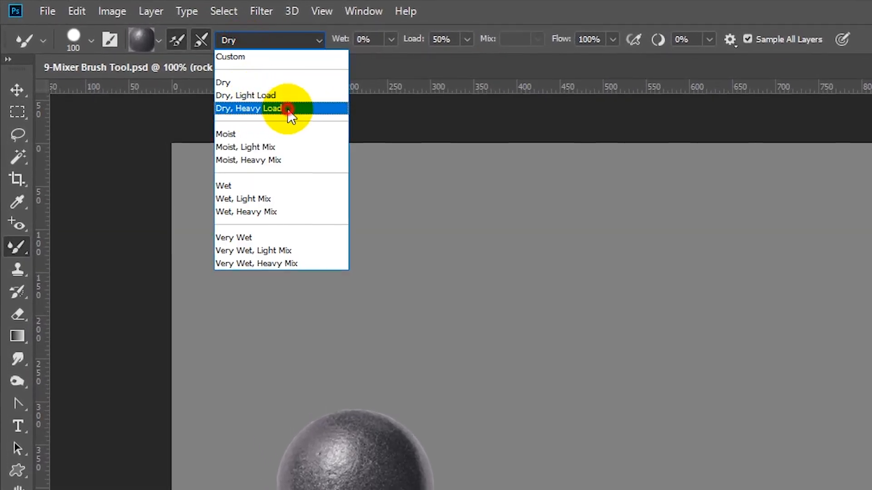
click(254, 108)
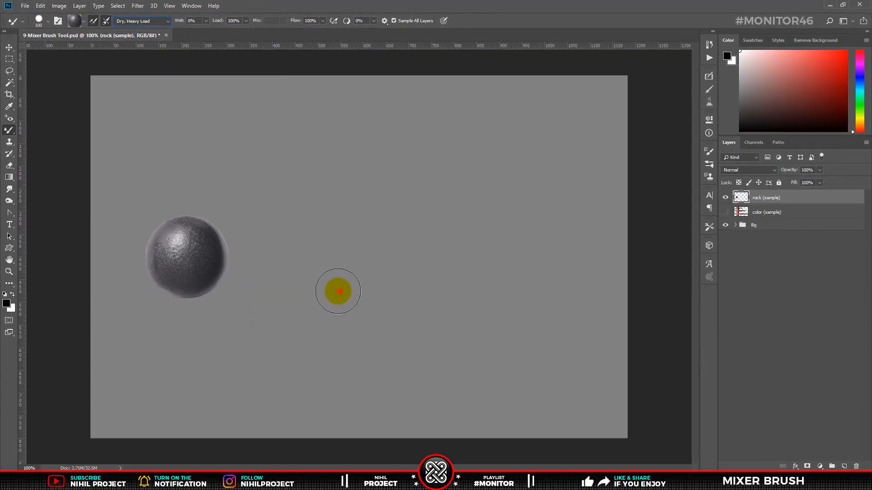
mouse_move(339, 291)
mouse_down()
mouse_move(350, 311)
mouse_move(458, 309)
mouse_move(489, 287)
mouse_move(409, 262)
mouse_move(334, 273)
mouse_move(464, 274)
mouse_move(435, 233)
mouse_move(345, 240)
mouse_move(446, 240)
mouse_move(383, 197)
mouse_move(404, 216)
mouse_move(427, 177)
mouse_move(388, 172)
mouse_move(404, 176)
mouse_move(405, 164)
mouse_move(373, 310)
mouse_move(384, 316)
mouse_move(387, 237)
mouse_move(398, 225)
mouse_move(421, 265)
mouse_up()
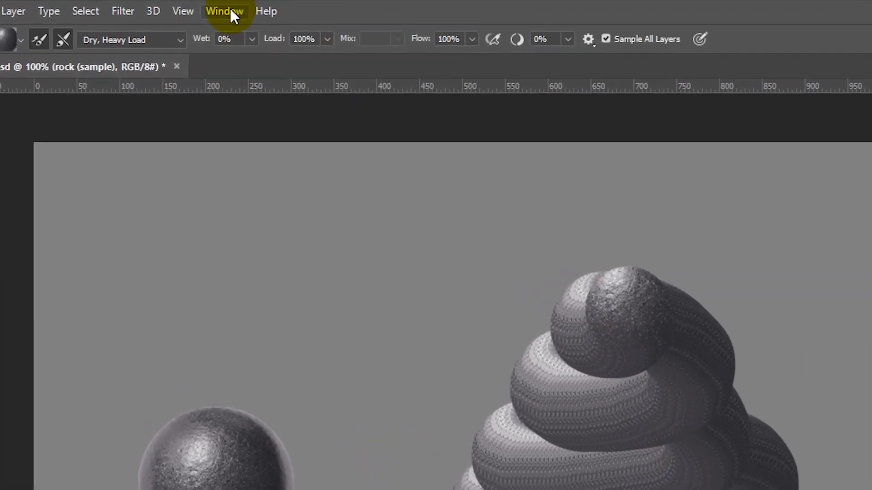
Open the brush settings and try a horizontal stroke below the sphere with 59% tip spacing, undoing the stroke
click(192, 5)
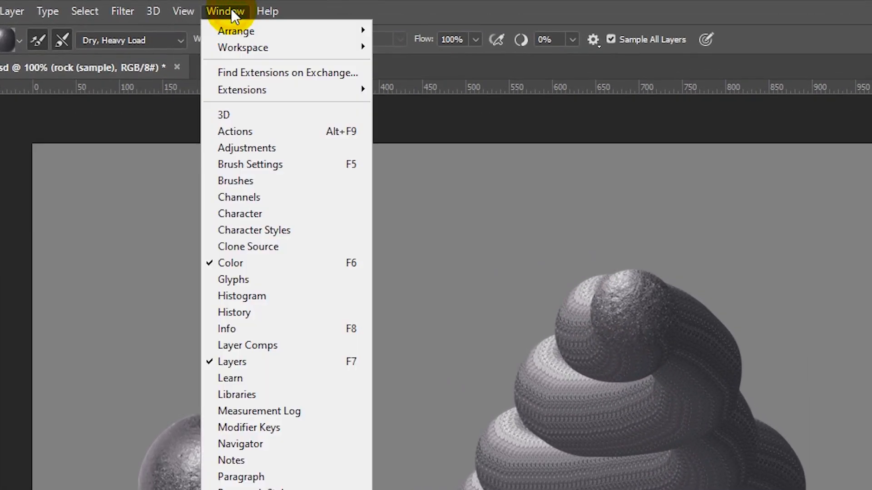
click(265, 164)
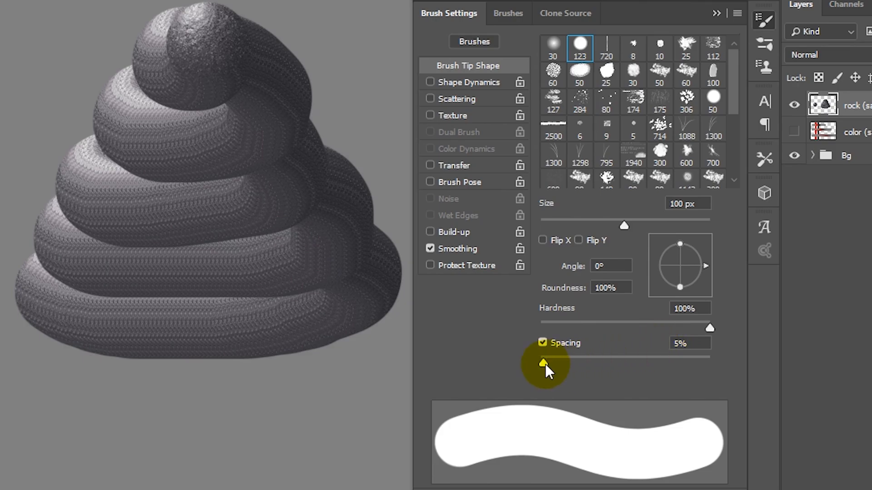
mouse_move(546, 364)
mouse_down()
mouse_move(619, 364)
mouse_move(589, 364)
mouse_up()
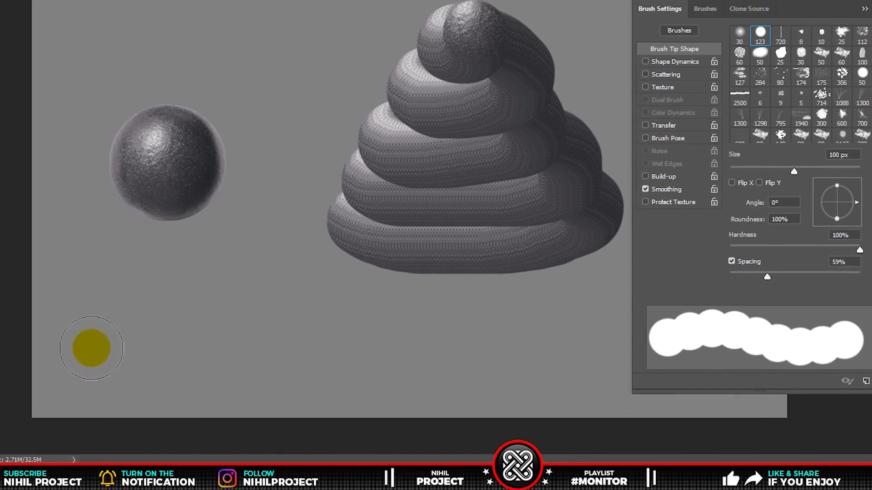
drag(91, 348, 504, 347)
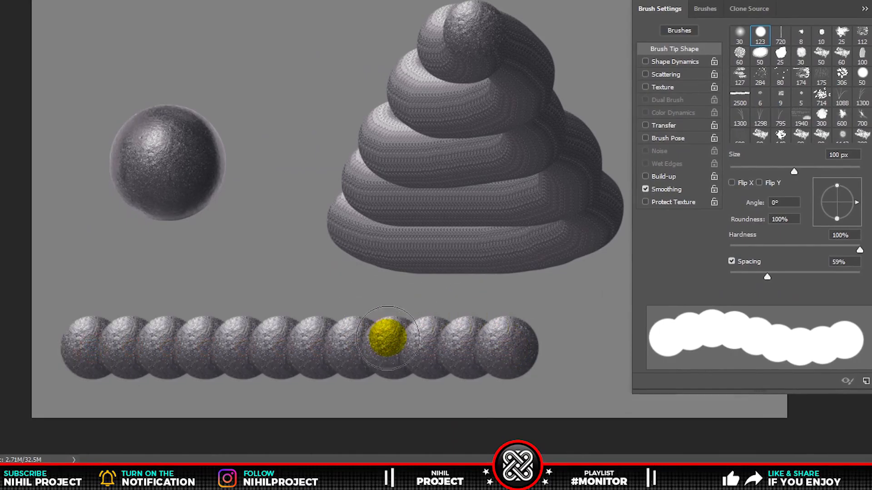
key(ctrl+z)
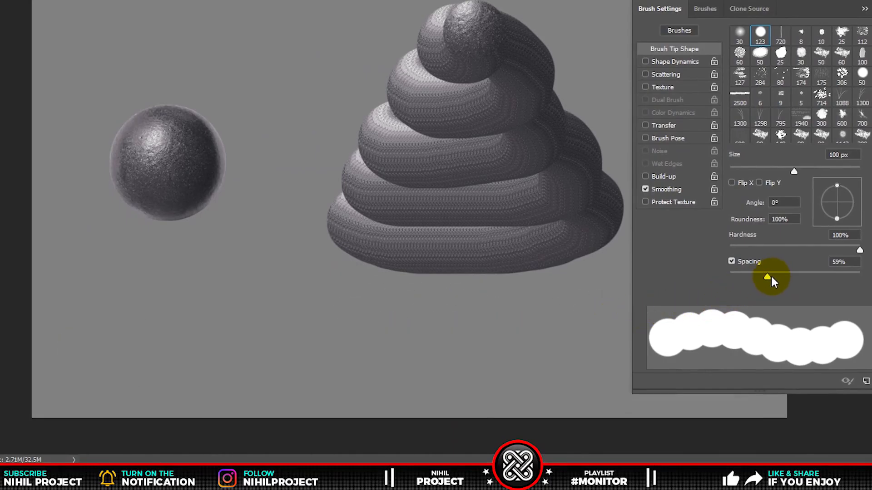
Set the brush tip spacing to 1% and paint a smooth horizontal bar of rock texture below the sphere
drag(766, 278, 706, 278)
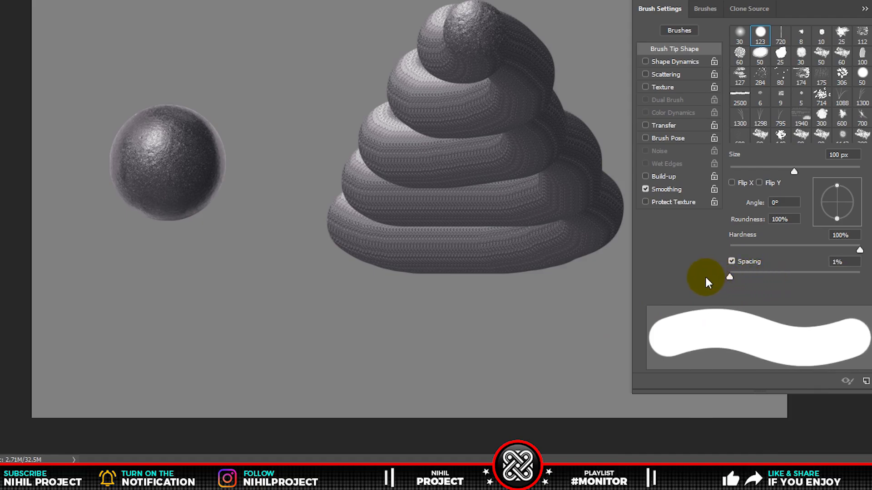
drag(109, 340, 460, 343)
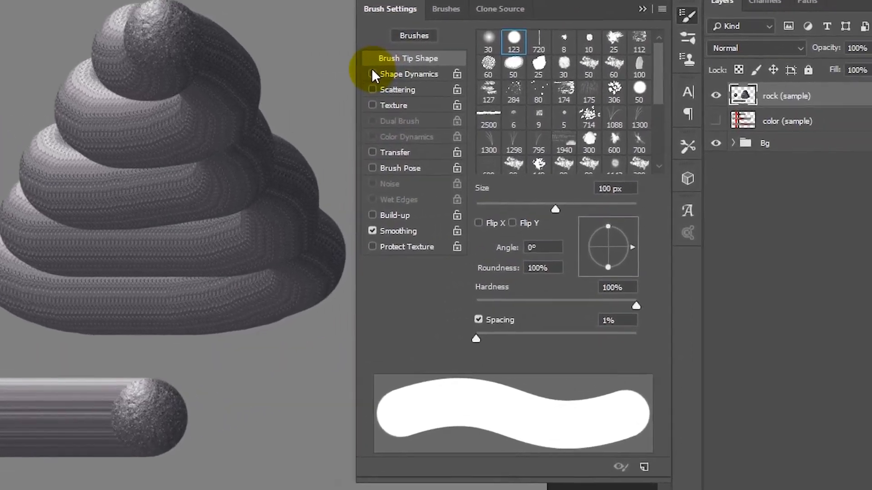
Enable Shape Dynamics with the size control set to Fade over 400 steps, and collapse the brush settings
click(671, 59)
click(376, 76)
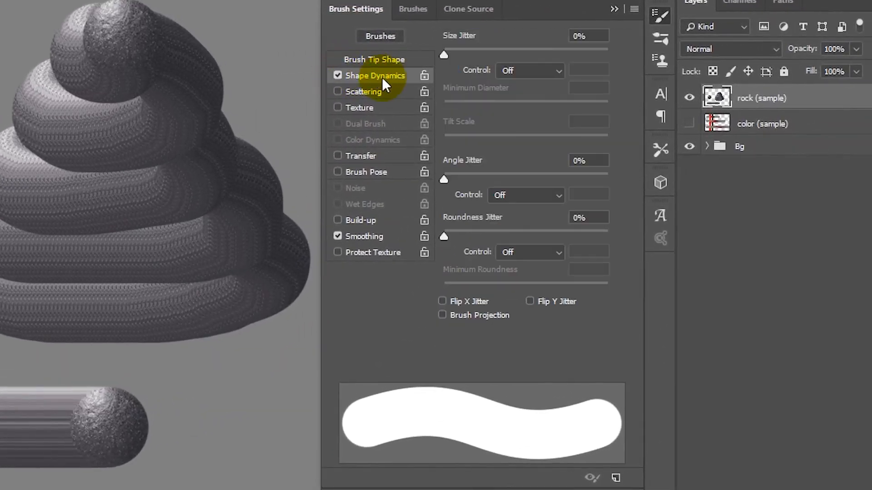
click(511, 72)
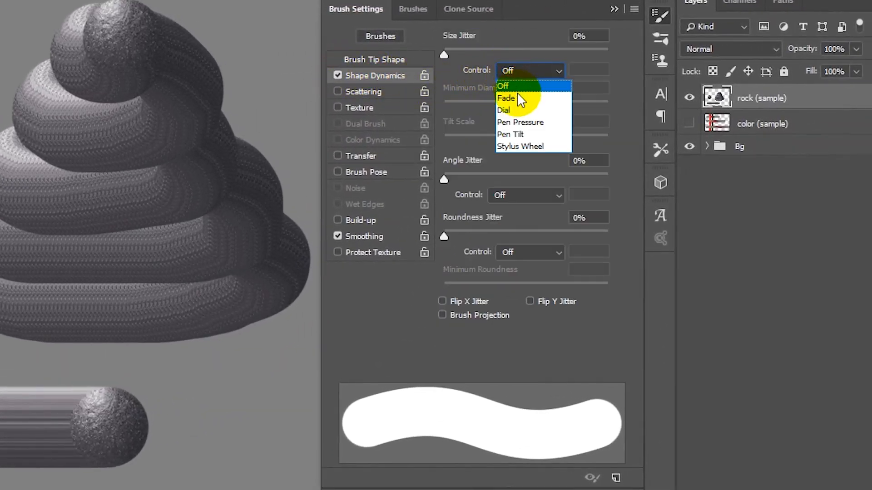
click(543, 101)
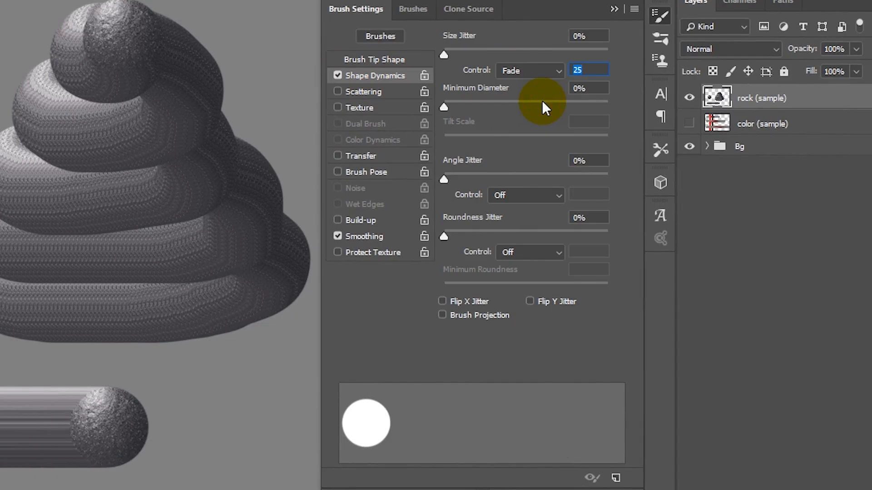
text(400)
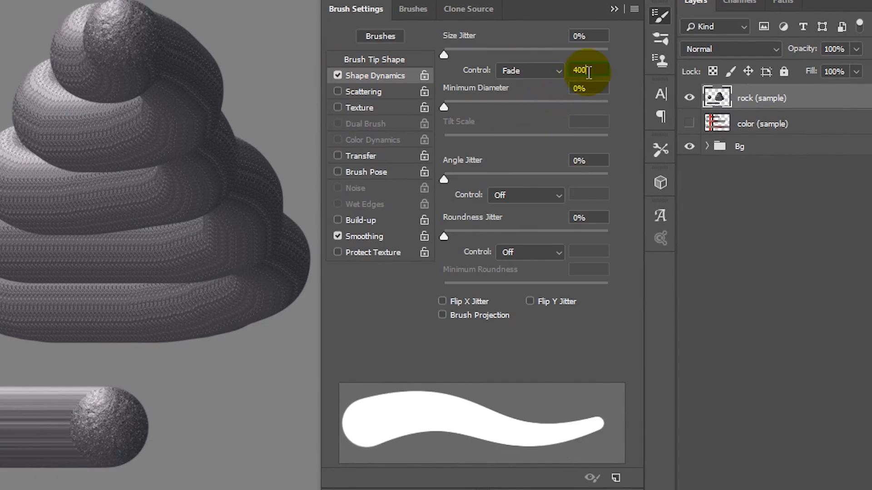
click(614, 9)
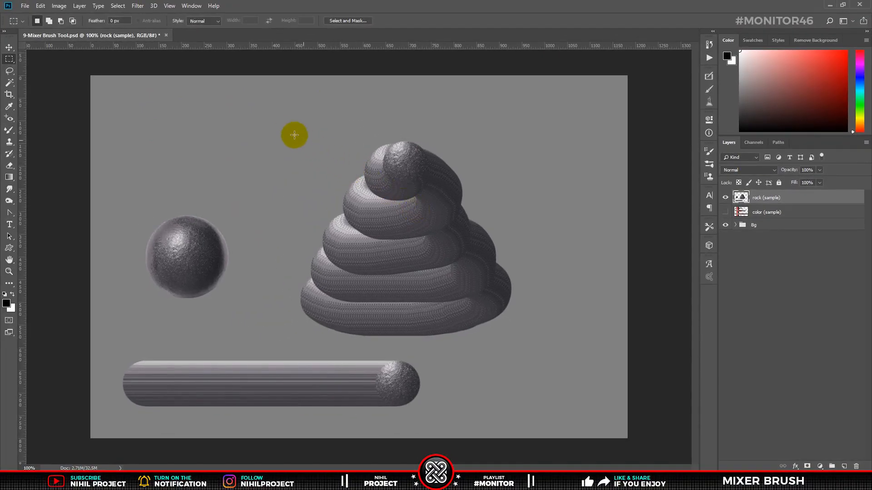
Select and delete the spiral cone and the horizontal bar, keeping only the rock sphere, and clear the selection
mouse_move(209, 94)
mouse_down()
mouse_move(263, 116)
mouse_move(528, 350)
mouse_move(557, 350)
mouse_up()
key(Delete)
mouse_move(487, 352)
mouse_down()
mouse_move(205, 408)
mouse_move(90, 412)
mouse_up()
key(Delete)
click(96, 411)
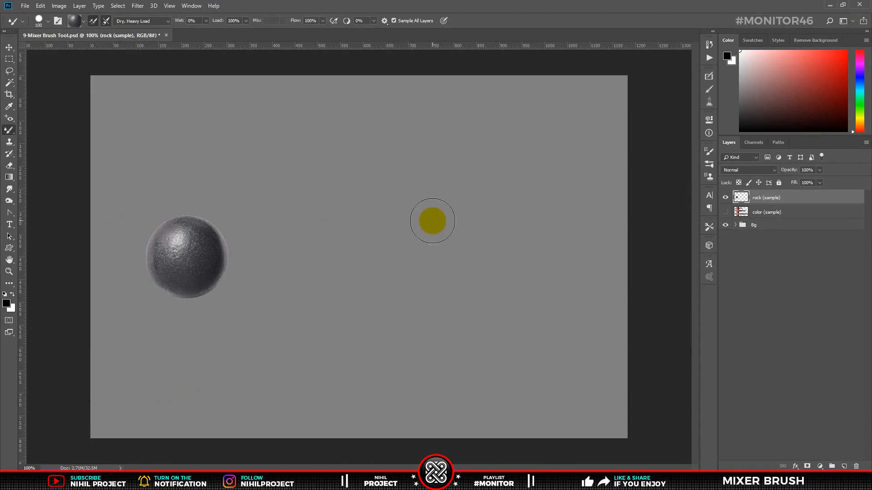
Paint two tapering, curved horns of rock texture with the Mixer Brush, one sweeping up to each side
mouse_move(393, 230)
mouse_down()
mouse_move(443, 224)
mouse_move(547, 131)
mouse_move(547, 139)
mouse_up()
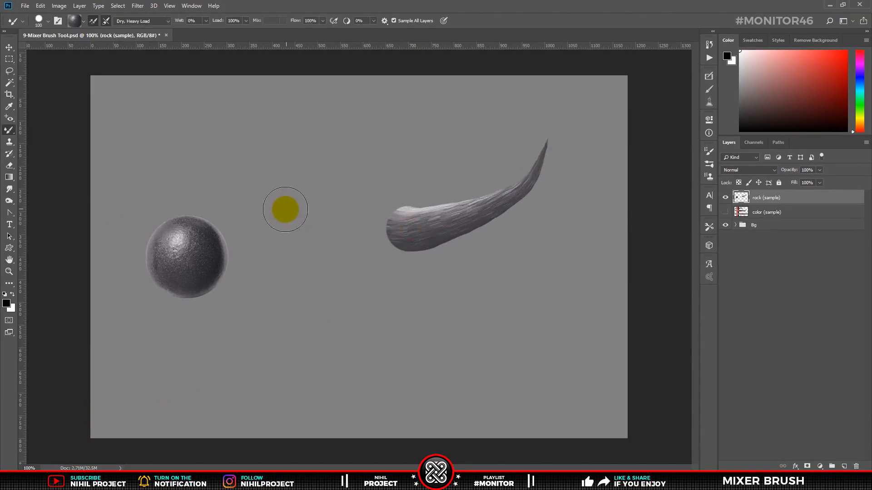
mouse_move(335, 233)
mouse_down()
mouse_move(243, 195)
mouse_move(211, 140)
mouse_move(210, 119)
mouse_up()
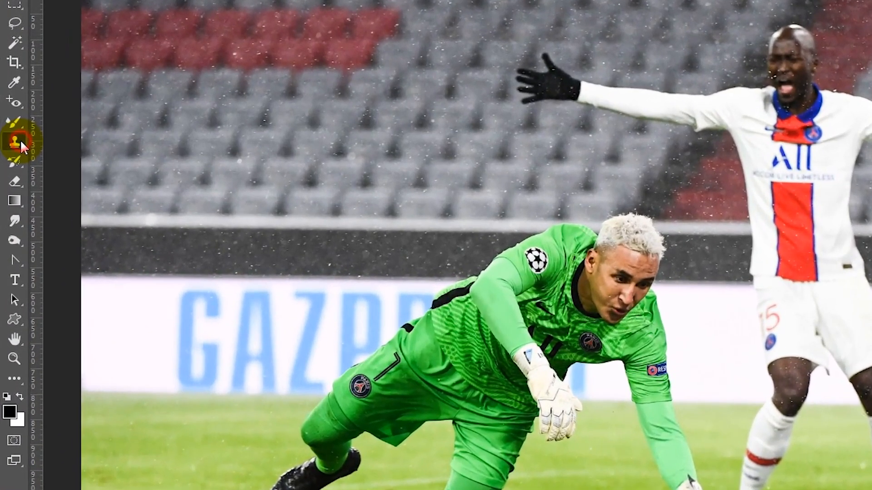
Activate the Clone Stamp tool for the football photo 10-Stamp.jpg
right_click(9, 142)
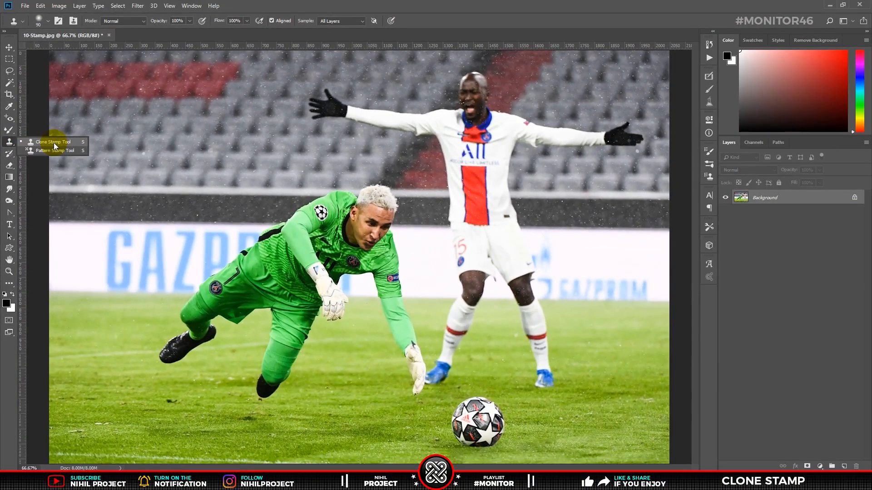
click(54, 143)
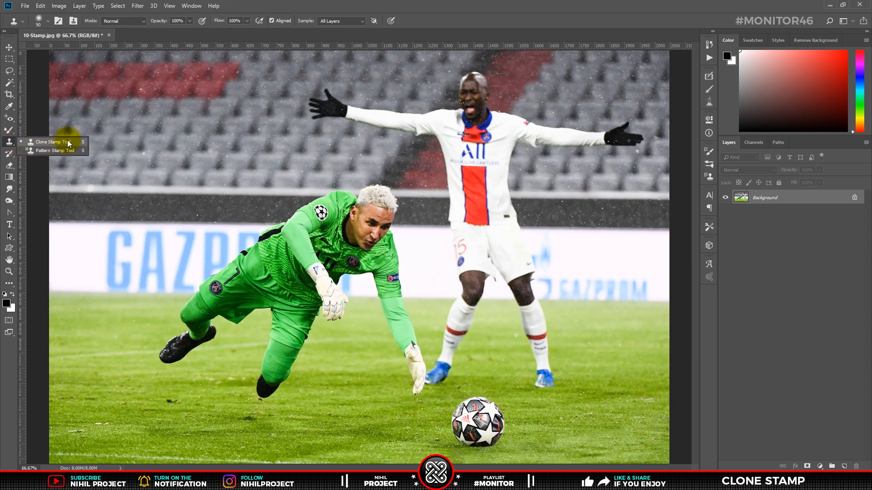
key(s)
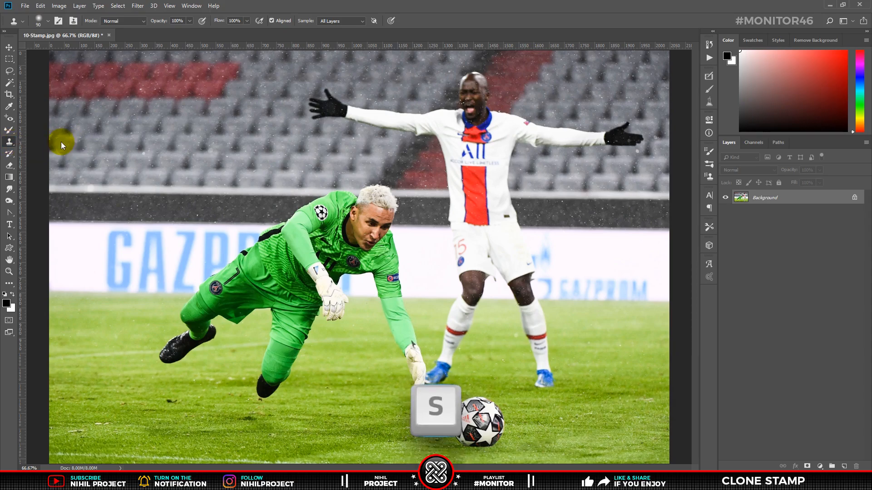
Sample clean grass beside the football and clone it over the ball to remove it from the pitch
alt+click(596, 409)
mouse_move(514, 404)
mouse_down()
mouse_move(473, 404)
mouse_move(472, 429)
mouse_move(497, 436)
mouse_move(464, 439)
mouse_move(473, 438)
mouse_up()
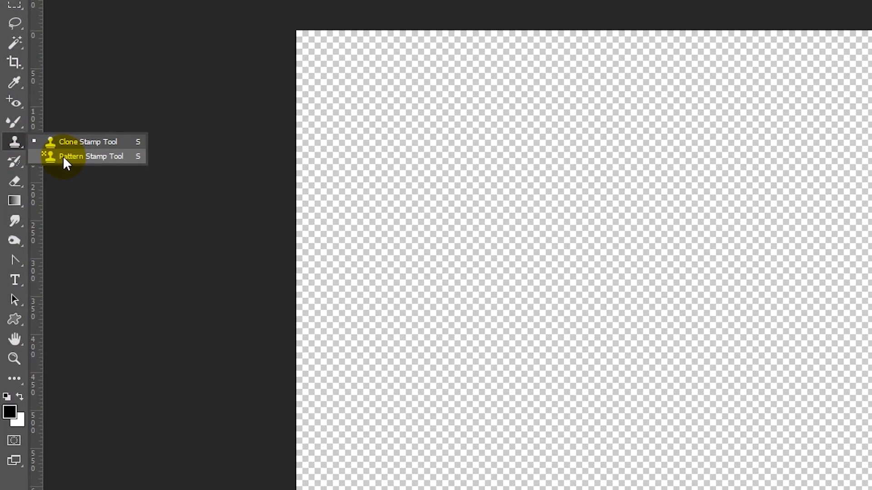
Paint the orange brick pattern across the bottom quarter of the blank canvas with the Pattern Stamp Tool at brush size 100
click(89, 158)
click(436, 37)
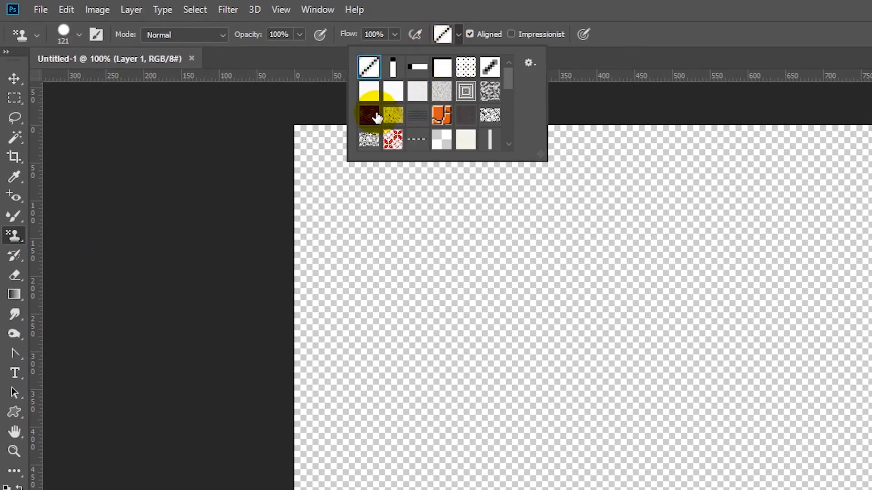
click(432, 117)
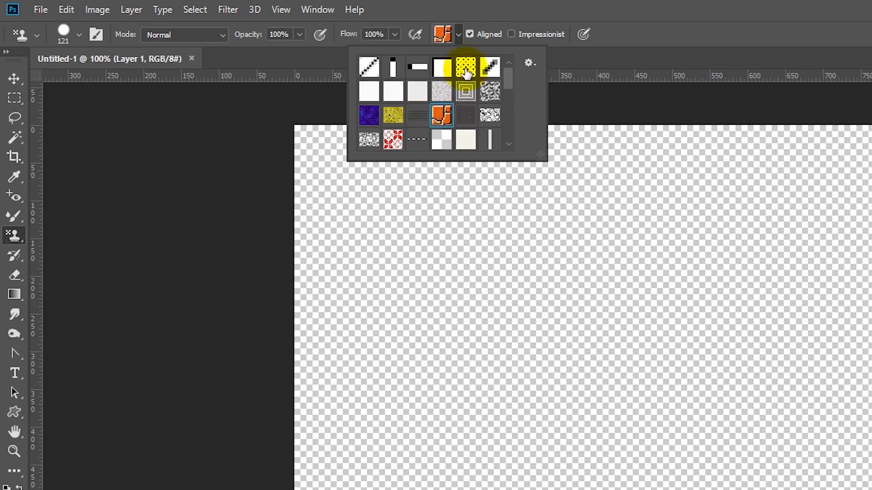
click(458, 36)
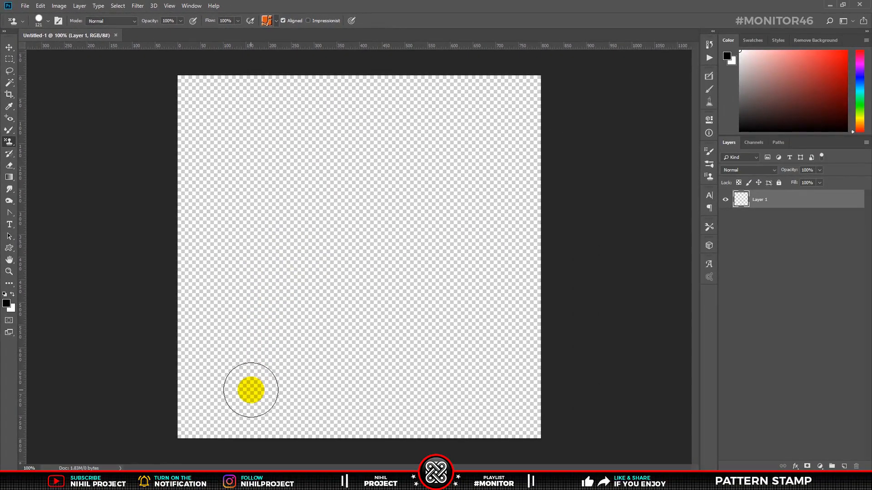
key(bracketleft)
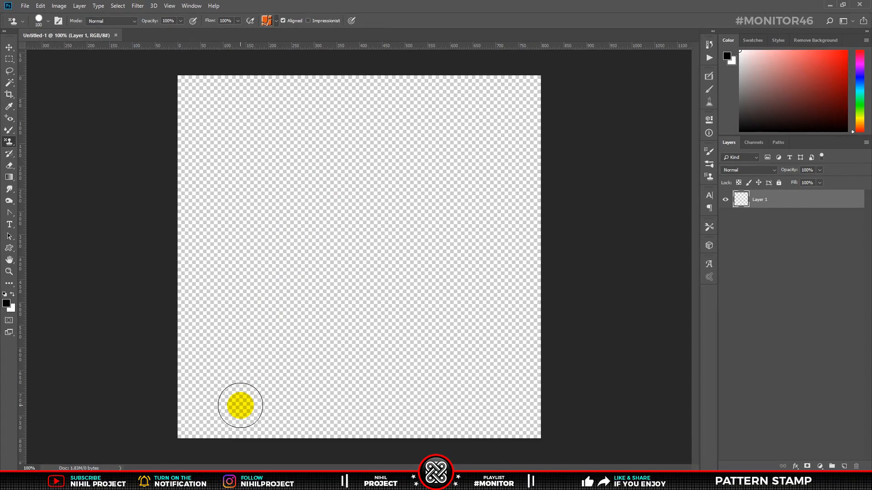
mouse_move(207, 414)
mouse_down()
mouse_move(188, 419)
mouse_move(476, 418)
mouse_move(546, 404)
mouse_move(529, 377)
mouse_move(535, 375)
mouse_move(171, 370)
mouse_up()
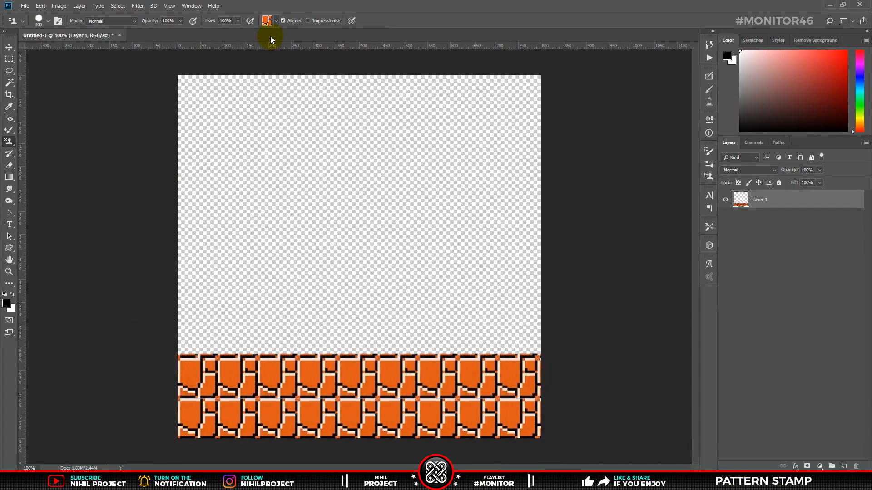
Choose the blue figure pattern and paint it over the whole empty area above the bricks
click(271, 24)
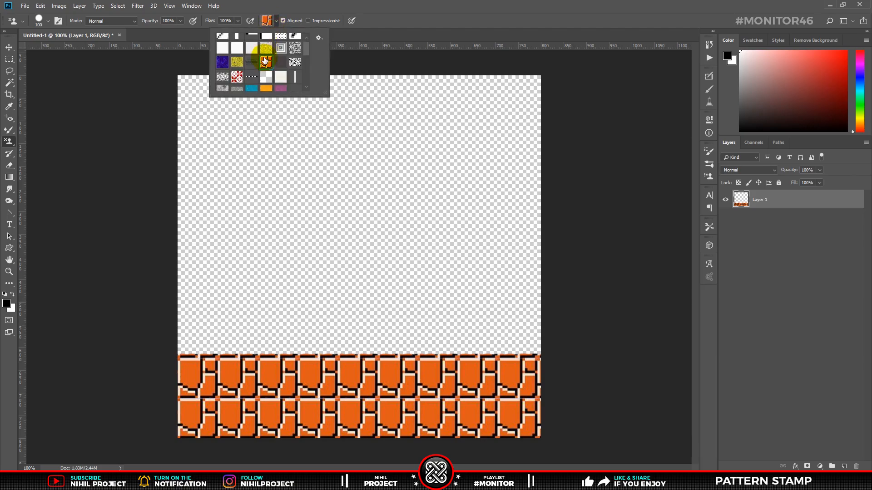
scroll(261, 61, down, 1)
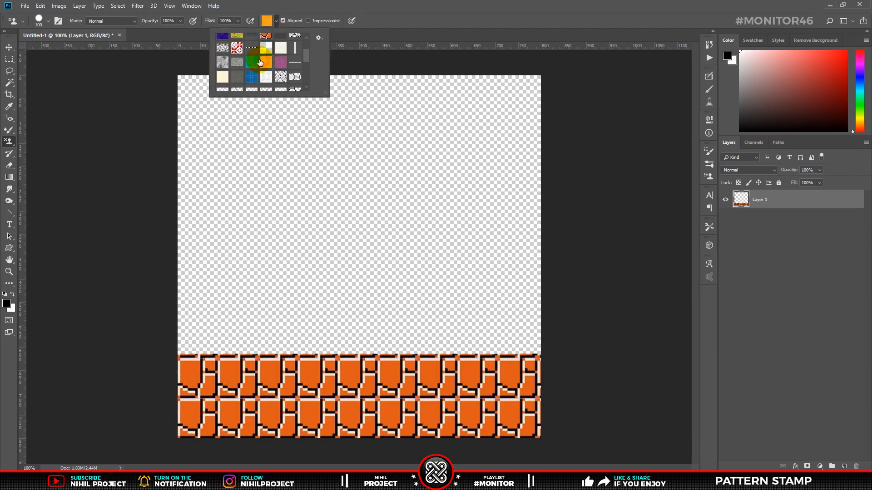
click(253, 62)
click(273, 21)
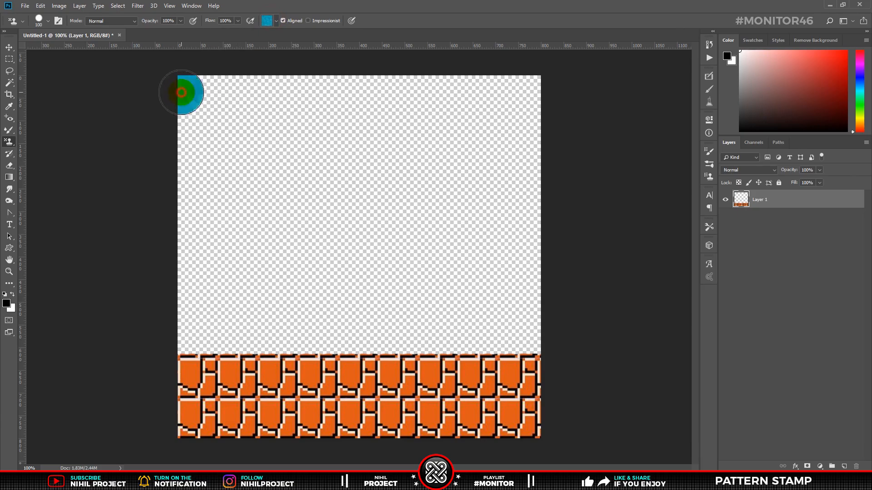
mouse_move(177, 91)
mouse_down()
mouse_move(239, 132)
mouse_move(522, 127)
mouse_up()
mouse_move(129, 175)
mouse_down()
mouse_move(498, 198)
mouse_move(189, 206)
mouse_move(561, 214)
mouse_move(85, 313)
mouse_move(551, 278)
mouse_move(175, 317)
mouse_move(169, 331)
mouse_move(397, 331)
mouse_up()
drag(456, 332, 549, 318)
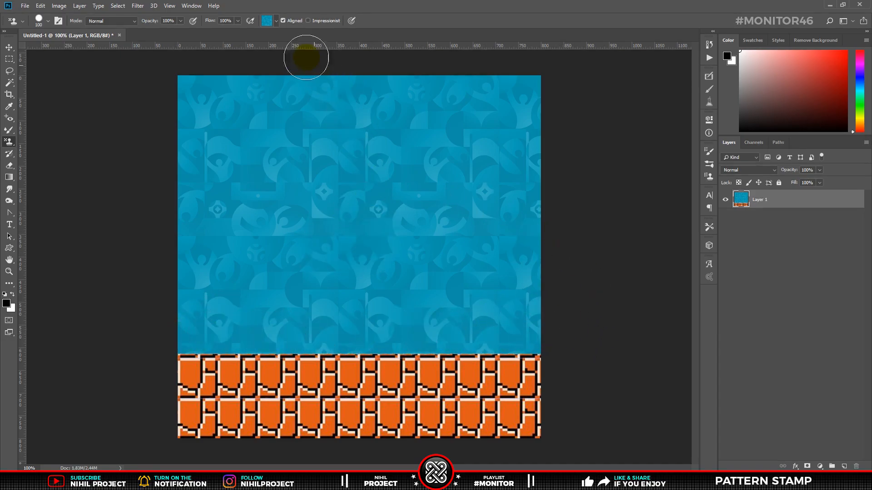
Choose the transparent white hexagon pattern and paint it over the entire blue area
click(276, 22)
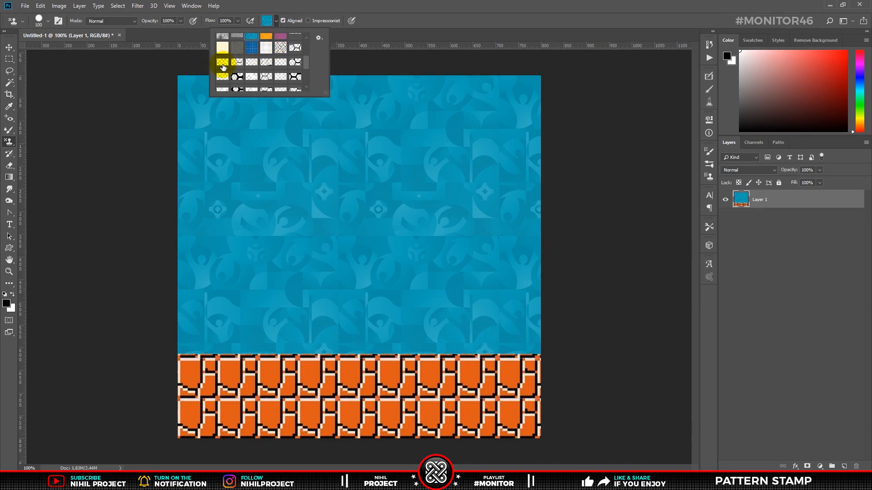
click(222, 65)
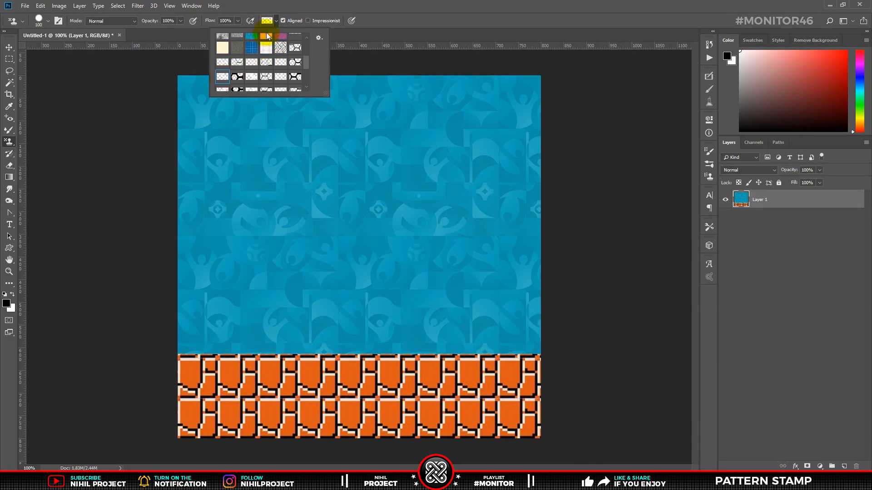
click(267, 21)
mouse_move(213, 89)
mouse_down()
mouse_move(191, 90)
mouse_move(539, 86)
mouse_move(577, 236)
mouse_move(555, 276)
mouse_move(181, 332)
mouse_move(605, 286)
mouse_up()
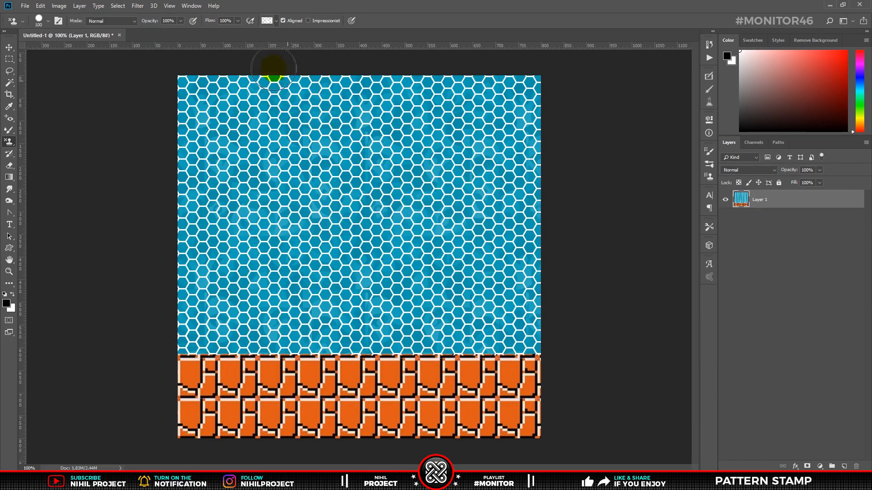
click(274, 21)
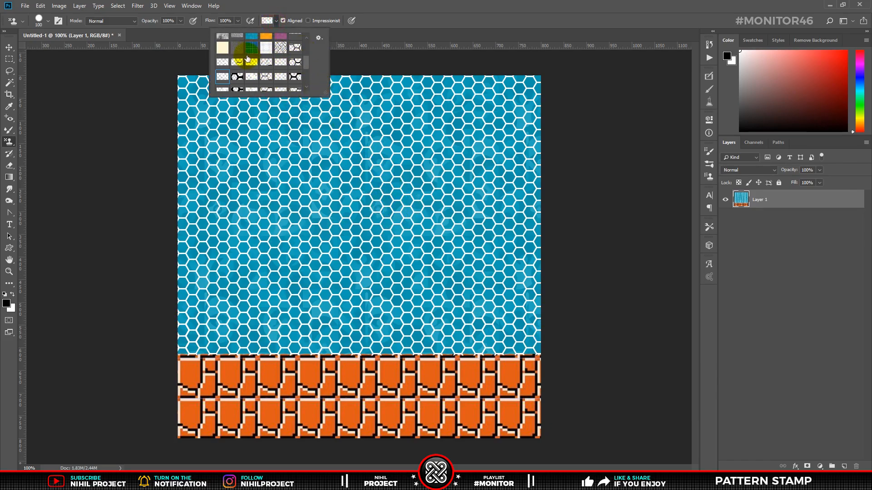
scroll(266, 68, up, 4)
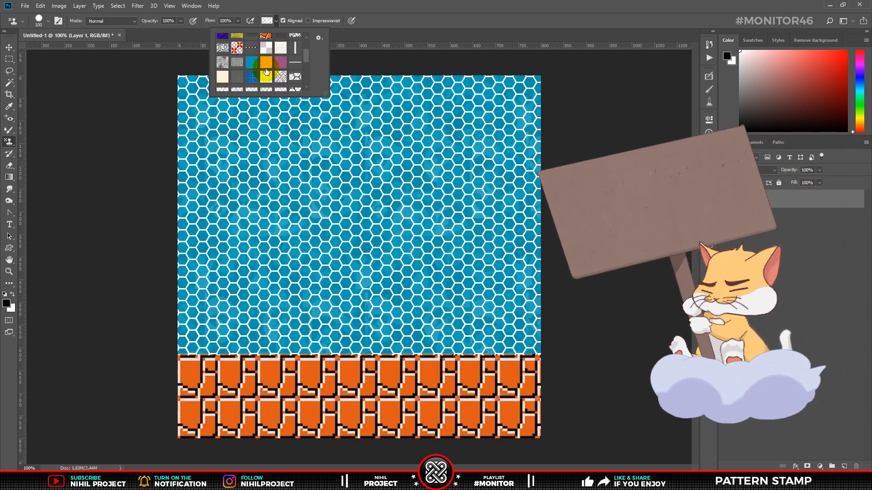
double_click(271, 38)
drag(287, 163, 295, 172)
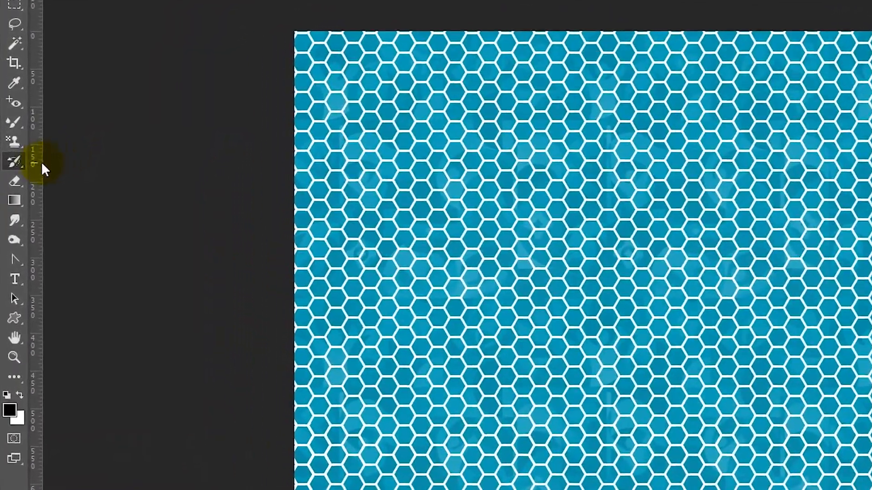
Erase an irregular patch in the middle of the hexagon pattern and scribble inside it with the Brush
right_click(10, 155)
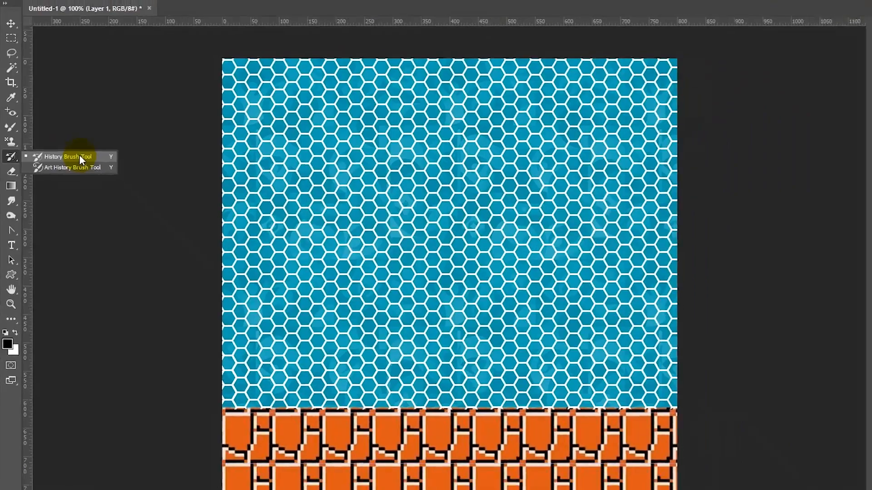
click(105, 162)
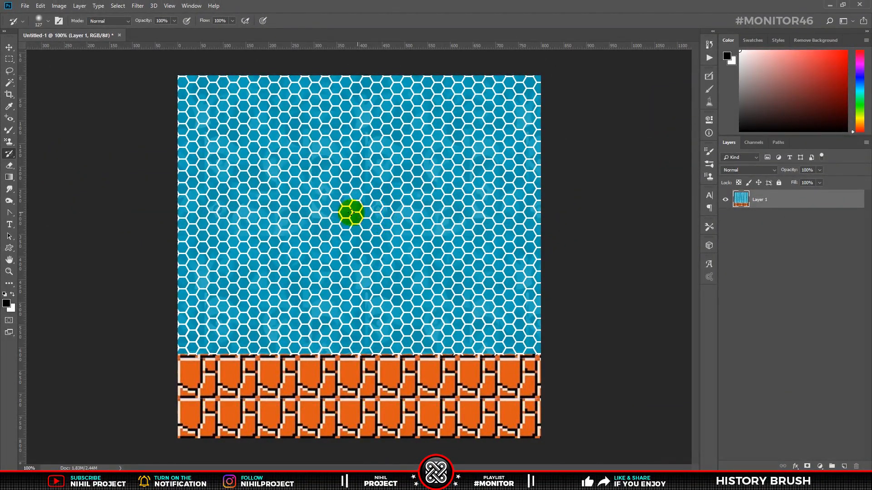
key(e)
mouse_move(350, 210)
mouse_down()
mouse_move(356, 184)
mouse_move(288, 242)
mouse_move(324, 257)
mouse_move(384, 240)
mouse_move(370, 263)
mouse_move(389, 238)
mouse_move(396, 243)
mouse_move(329, 234)
mouse_move(339, 251)
mouse_move(388, 238)
mouse_up()
key(b)
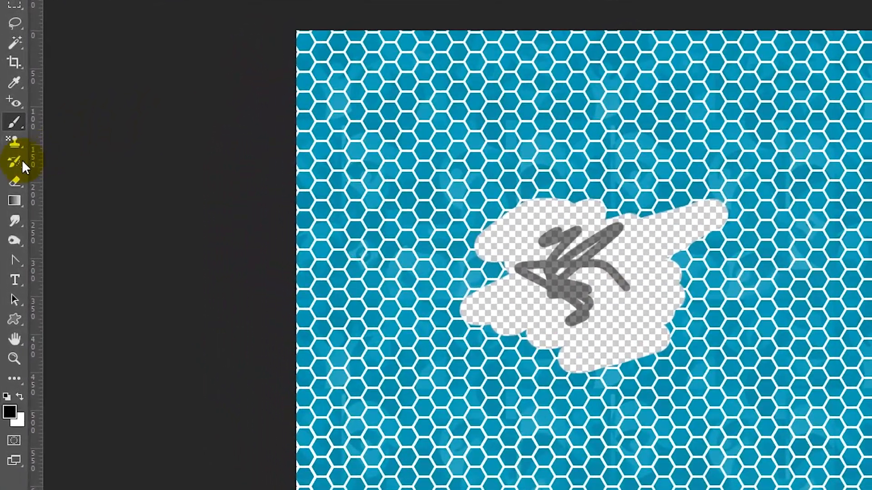
Activate the History Brush Tool and display the document's history states
right_click(10, 154)
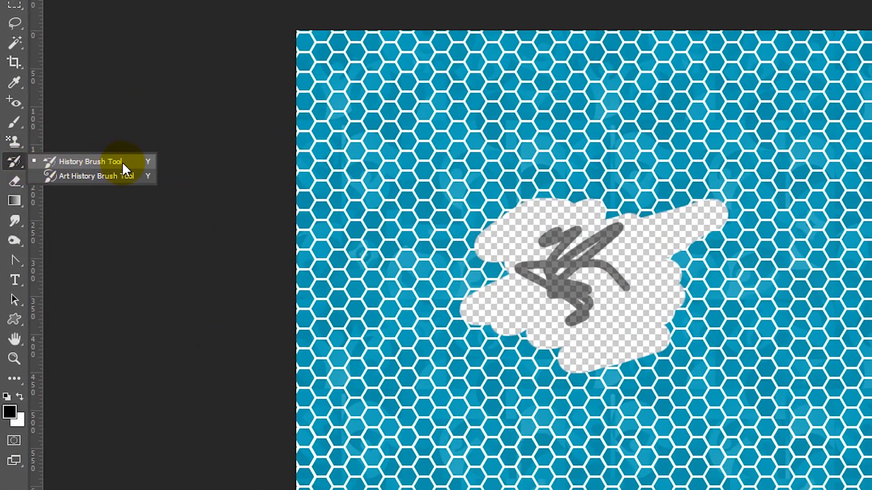
key(y)
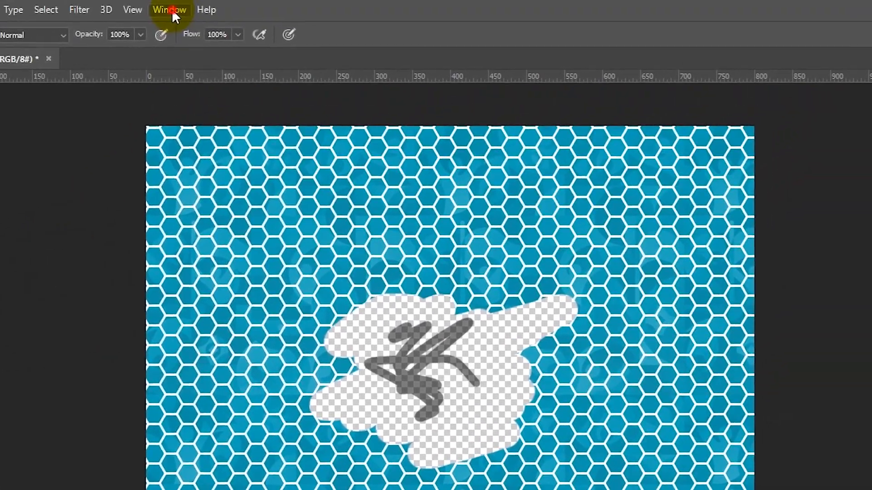
click(171, 9)
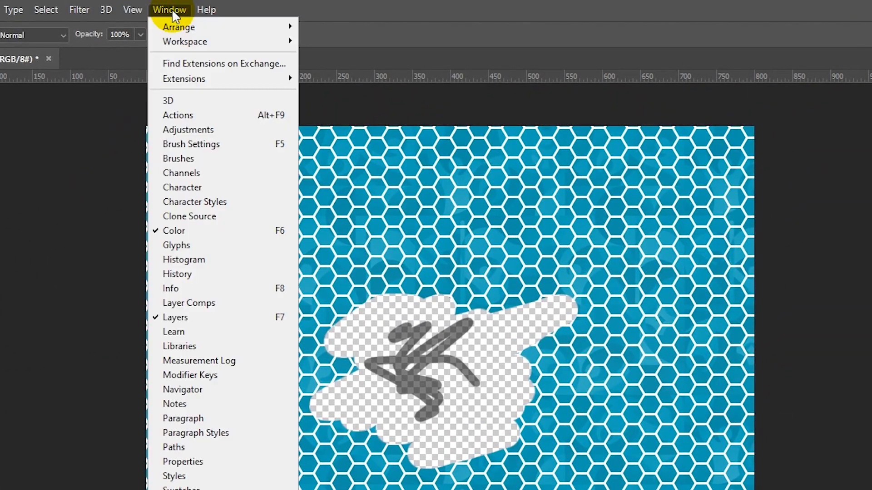
click(206, 274)
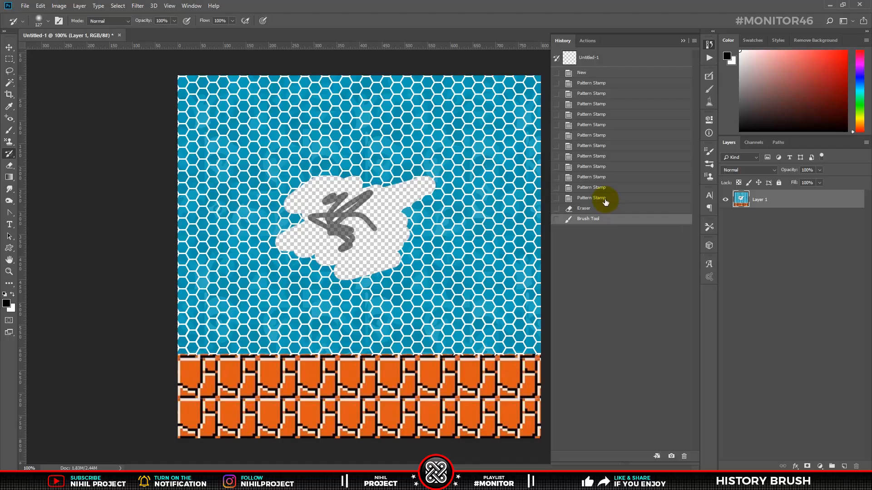
Step back through the history to the seventh Pattern Stamp state, before the hexagons, and make it the History Brush source
click(790, 290)
click(605, 187)
click(604, 177)
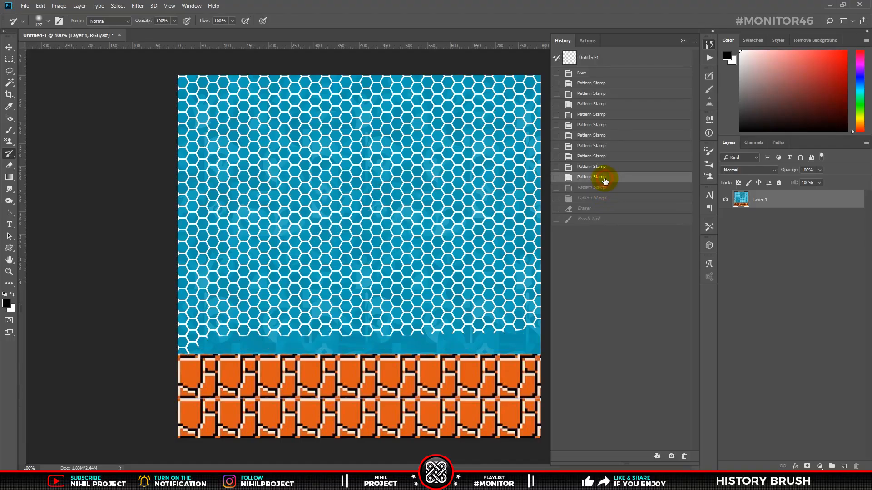
click(604, 167)
click(605, 156)
click(604, 145)
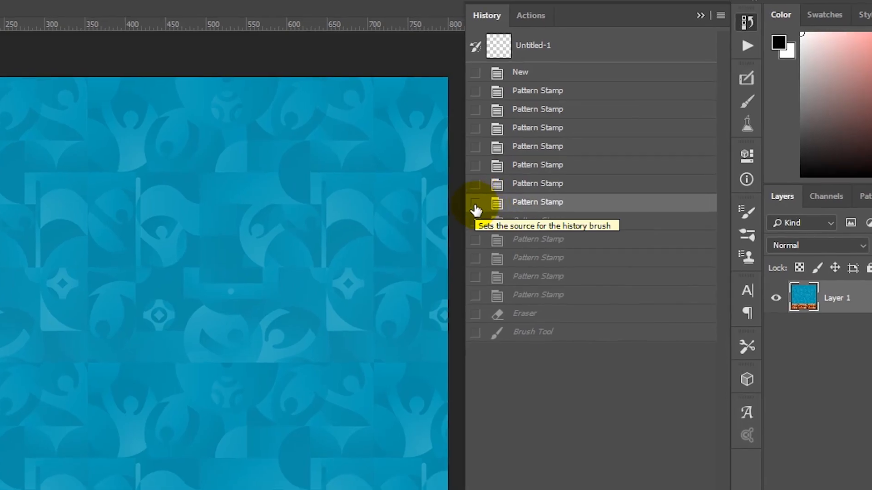
click(475, 202)
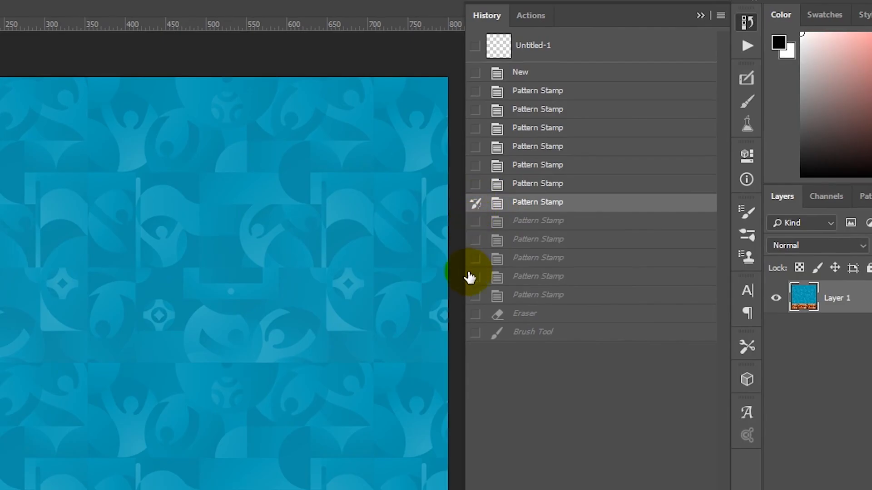
Return to the latest Brush Tool state and paint over the erased, scribbled patch with the History Brush
click(581, 332)
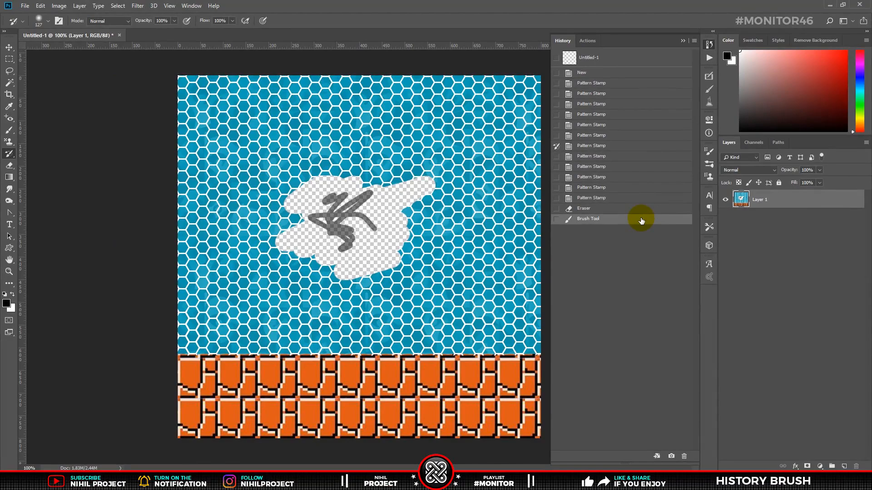
mouse_move(356, 184)
mouse_down()
mouse_move(346, 182)
mouse_move(301, 217)
mouse_move(356, 186)
mouse_move(336, 233)
mouse_move(387, 221)
mouse_move(339, 274)
mouse_move(394, 242)
mouse_move(384, 224)
mouse_up()
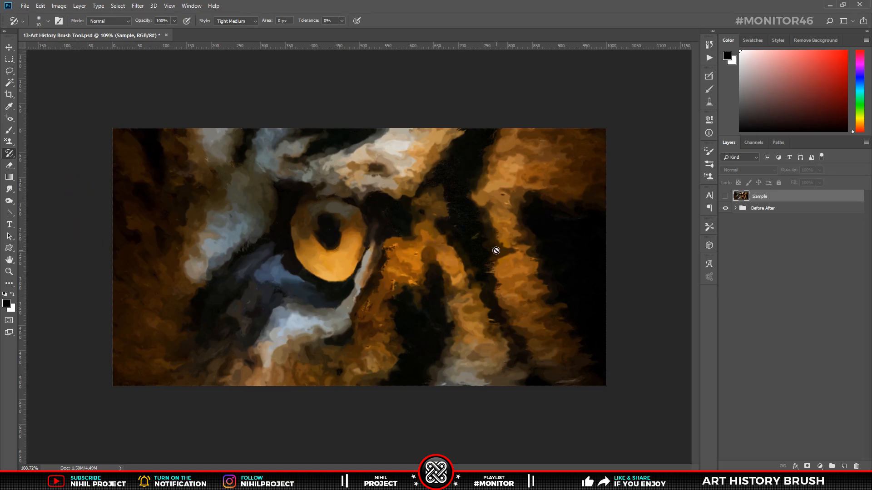
Show the Sample layer of the tiger eye photo and set the Art History Brush size to 50 px
click(724, 196)
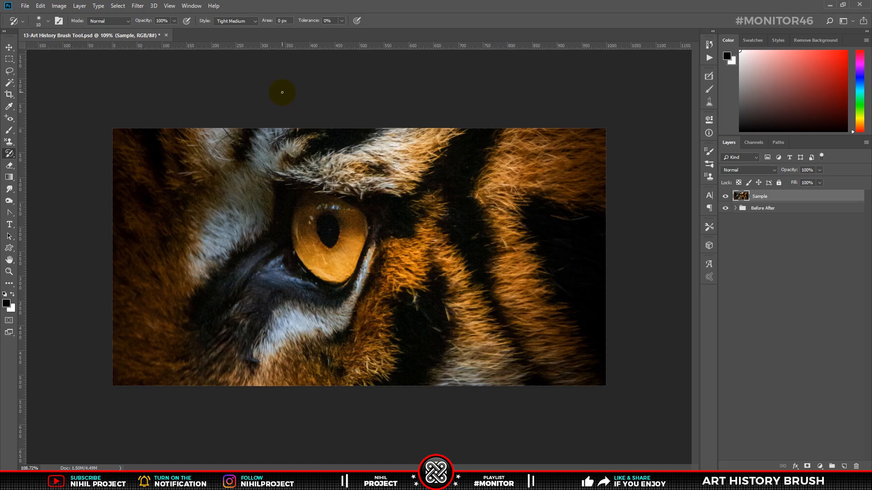
click(48, 20)
double_click(91, 38)
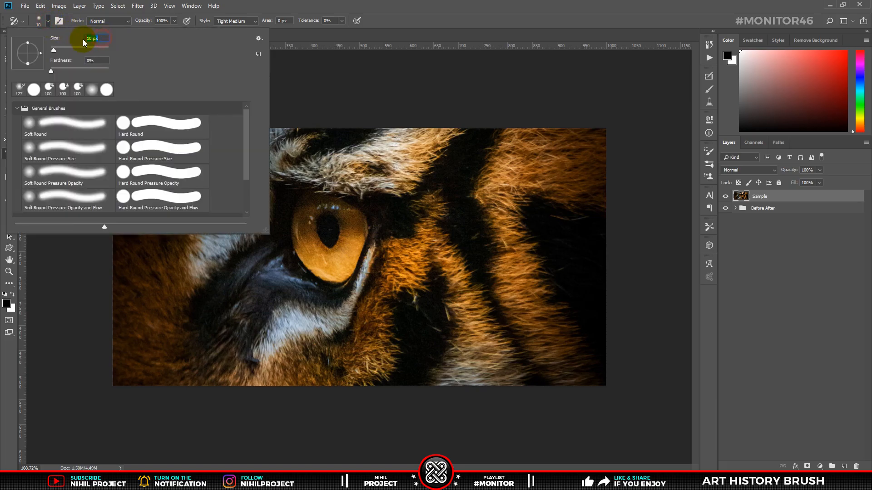
text(50)
key(Return)
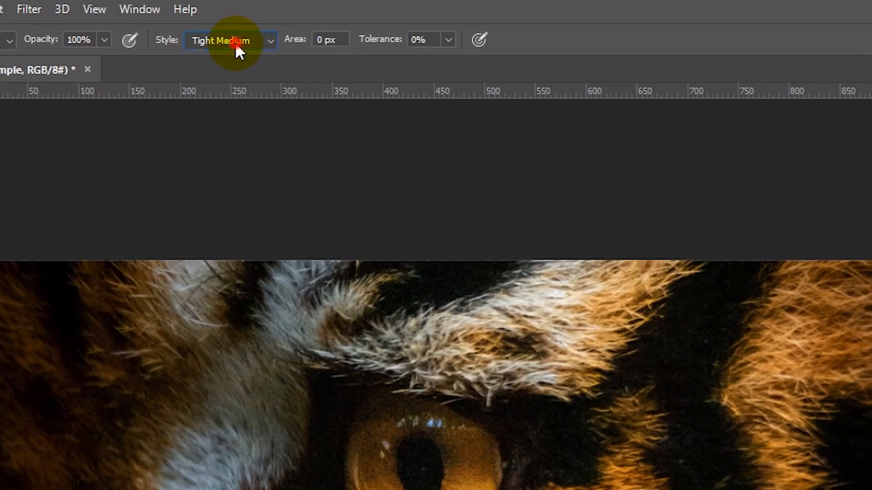
Set the brush style to Tight Short and paint strokes over the tiger's eye and the surrounding fur
click(237, 30)
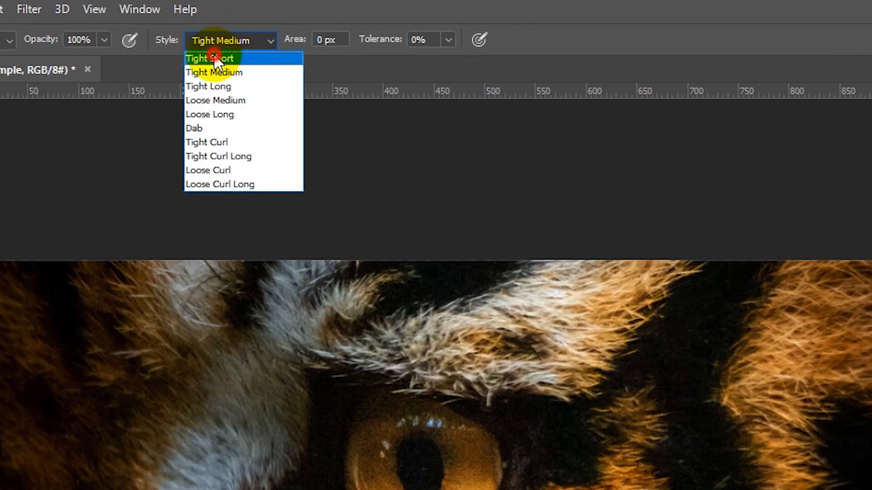
click(216, 38)
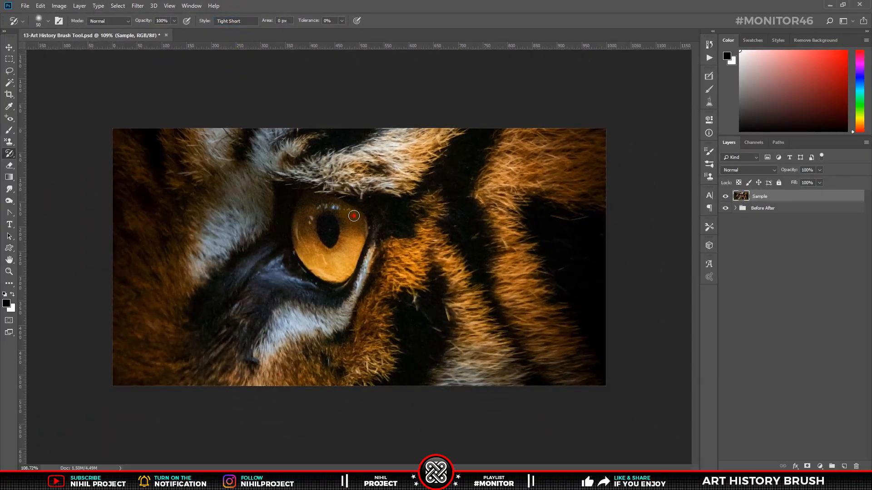
mouse_move(354, 216)
mouse_down()
mouse_move(322, 247)
mouse_move(405, 260)
mouse_move(425, 253)
mouse_move(410, 215)
mouse_move(463, 202)
mouse_move(445, 246)
mouse_move(397, 283)
mouse_move(409, 313)
mouse_move(497, 278)
mouse_move(487, 204)
mouse_move(529, 186)
mouse_move(488, 223)
mouse_move(392, 212)
mouse_move(336, 188)
mouse_up()
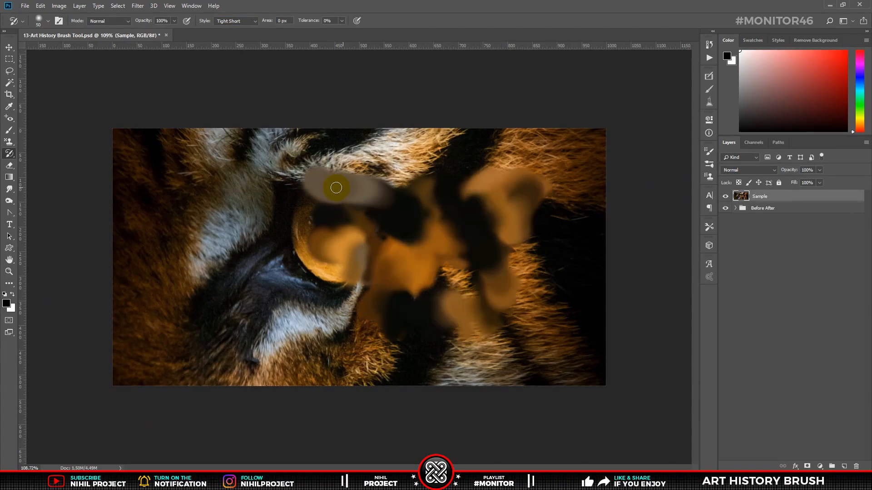
Try the Tight Medium and Tight Long brush styles with strokes over the tiger's eye and the fur around it
click(236, 21)
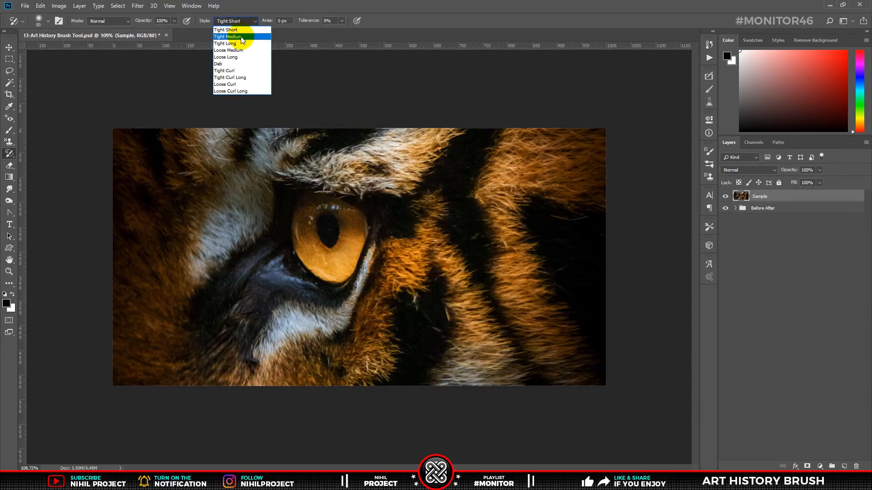
click(234, 40)
mouse_move(454, 159)
mouse_down()
mouse_move(354, 296)
mouse_move(253, 259)
mouse_move(214, 224)
mouse_move(226, 204)
mouse_up()
click(235, 21)
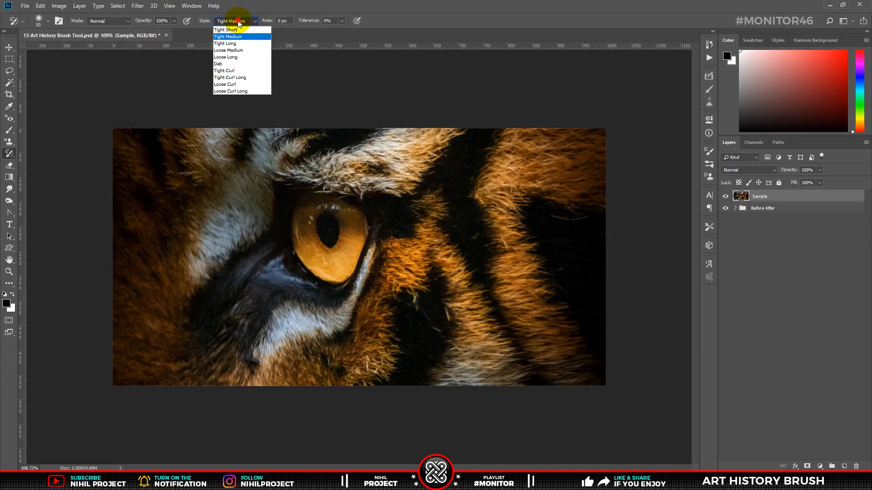
click(232, 45)
mouse_move(426, 186)
mouse_down()
mouse_move(438, 212)
mouse_move(368, 234)
mouse_move(302, 272)
mouse_move(205, 272)
mouse_move(184, 241)
mouse_move(238, 234)
mouse_move(493, 268)
mouse_up()
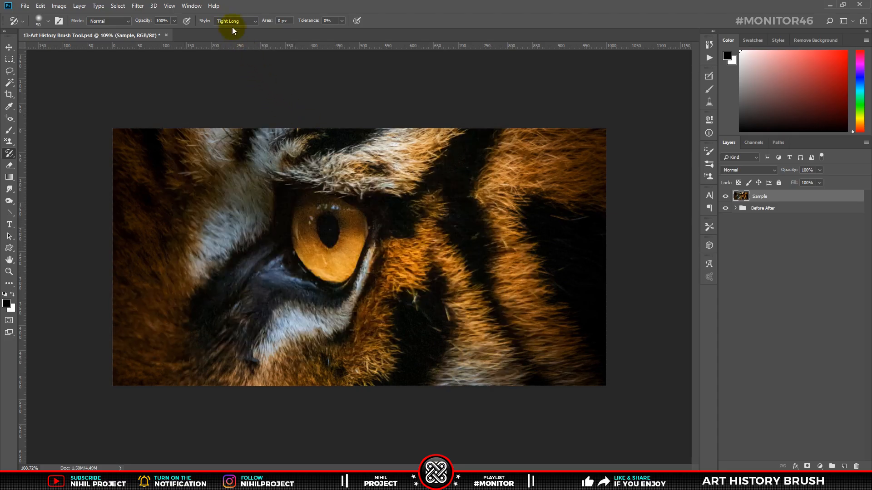
Try the Loose Medium and Loose Long brush styles with strokes across the eye and neighbouring fur
click(236, 21)
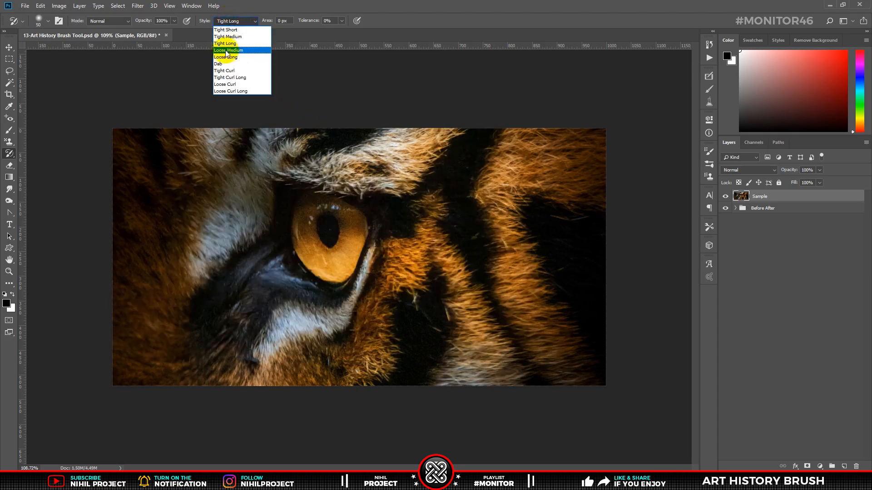
click(252, 53)
mouse_move(423, 234)
mouse_down()
mouse_move(438, 281)
mouse_move(422, 252)
mouse_move(454, 204)
mouse_move(386, 190)
mouse_move(367, 263)
mouse_up()
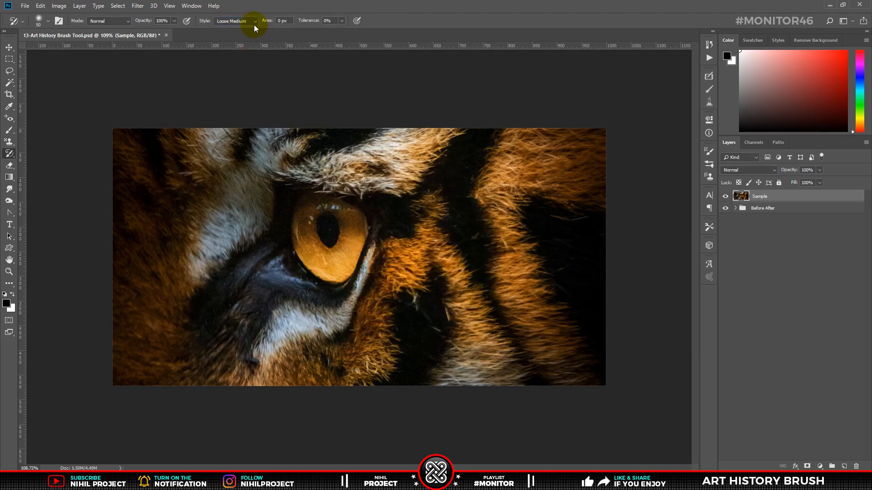
click(245, 21)
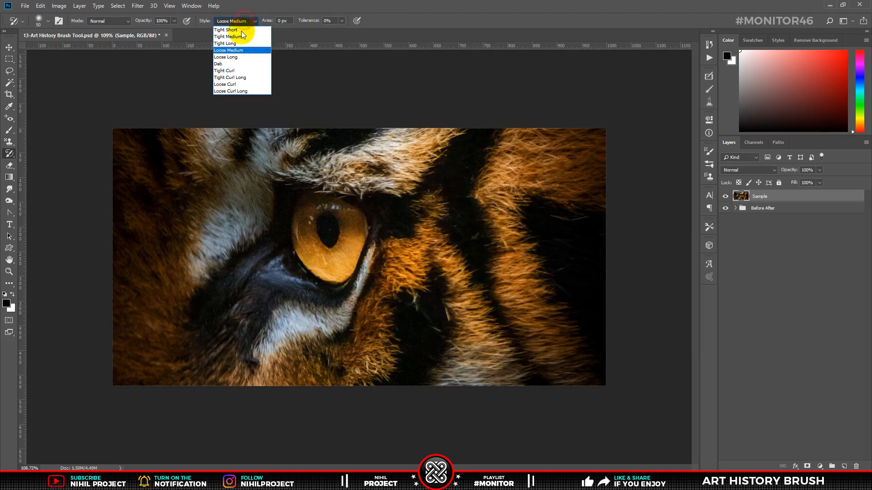
click(234, 58)
mouse_move(454, 252)
mouse_down()
mouse_move(508, 313)
mouse_move(436, 205)
mouse_move(399, 260)
mouse_move(388, 254)
mouse_move(343, 161)
mouse_up()
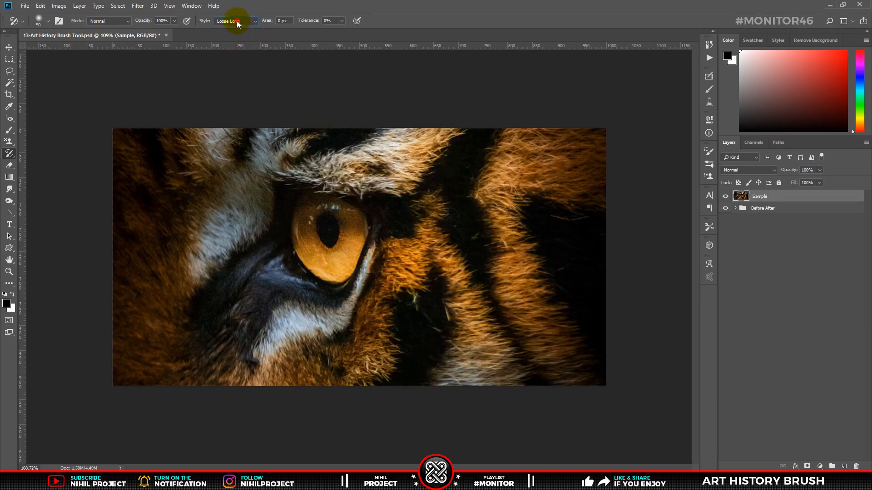
Try the Dab and Tight Curl brush styles with strokes over the orange fur beside the tiger's eye
click(236, 21)
click(224, 64)
mouse_move(444, 223)
mouse_down()
mouse_move(422, 281)
mouse_move(405, 182)
mouse_move(513, 244)
mouse_up()
click(232, 21)
click(233, 72)
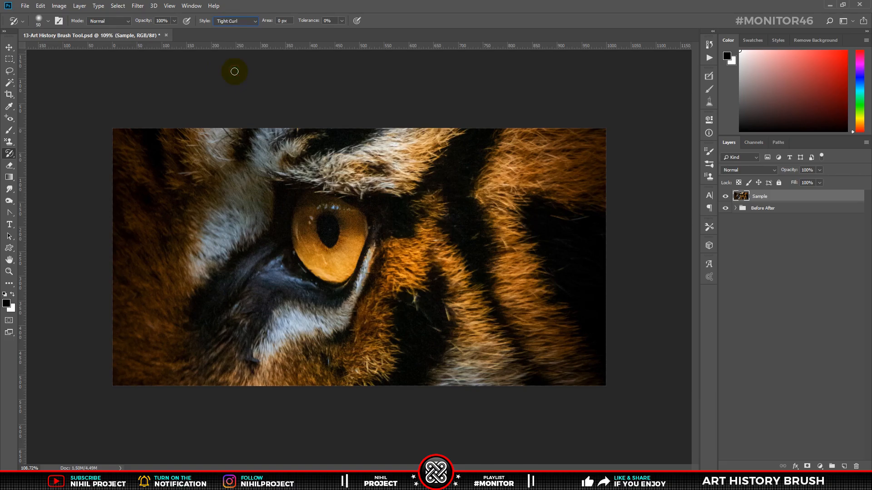
mouse_move(412, 219)
mouse_down()
mouse_move(410, 240)
mouse_move(418, 284)
mouse_move(472, 257)
mouse_move(449, 207)
mouse_move(393, 216)
mouse_move(305, 257)
mouse_move(297, 279)
mouse_move(343, 307)
mouse_up()
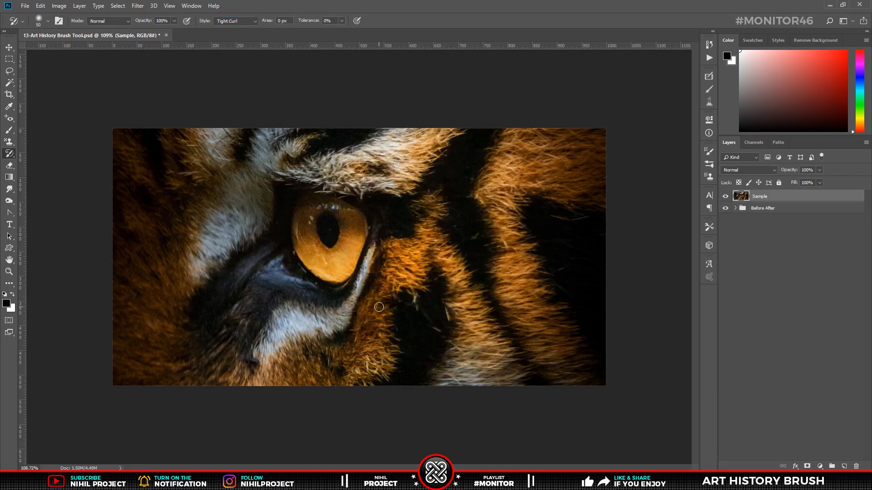
Try the Tight Curl Long and Loose Curl brush styles with strokes over the striped fur beside the eye
click(245, 21)
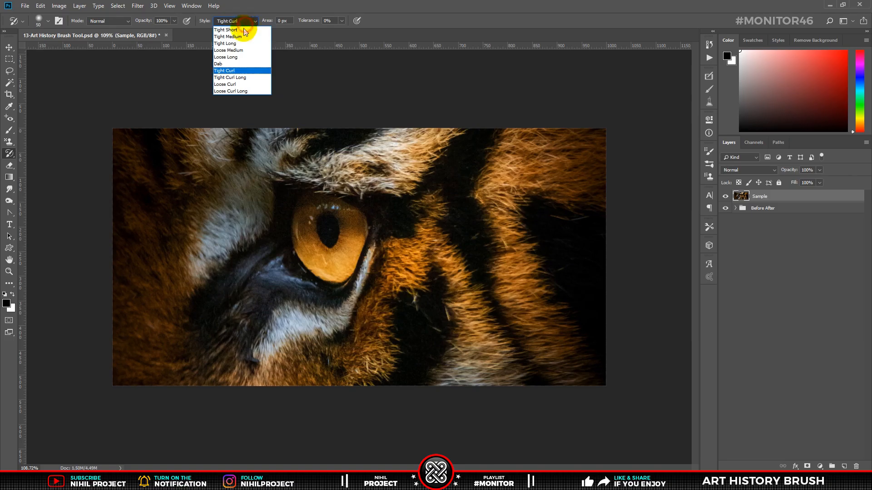
click(244, 78)
mouse_move(444, 239)
mouse_down()
mouse_move(431, 267)
mouse_move(396, 269)
mouse_move(306, 214)
mouse_move(279, 266)
mouse_move(209, 271)
mouse_move(214, 211)
mouse_move(397, 224)
mouse_move(472, 283)
mouse_move(540, 290)
mouse_move(528, 235)
mouse_move(485, 219)
mouse_move(437, 224)
mouse_up()
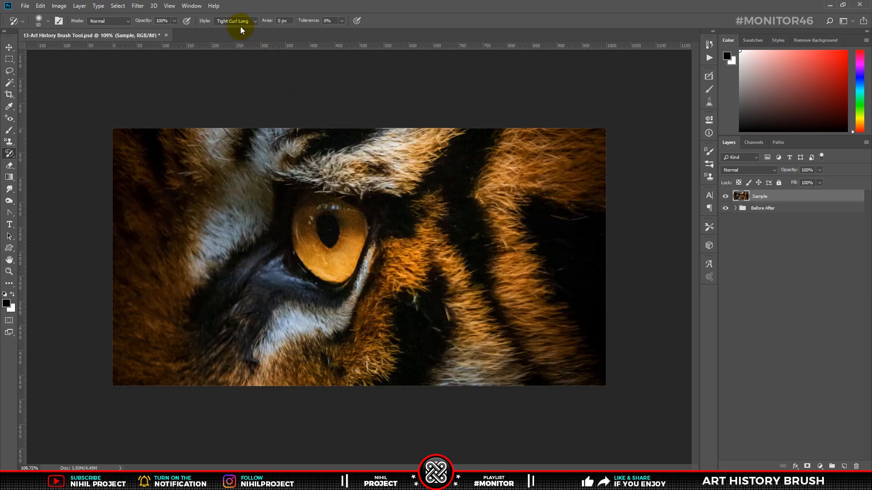
click(235, 21)
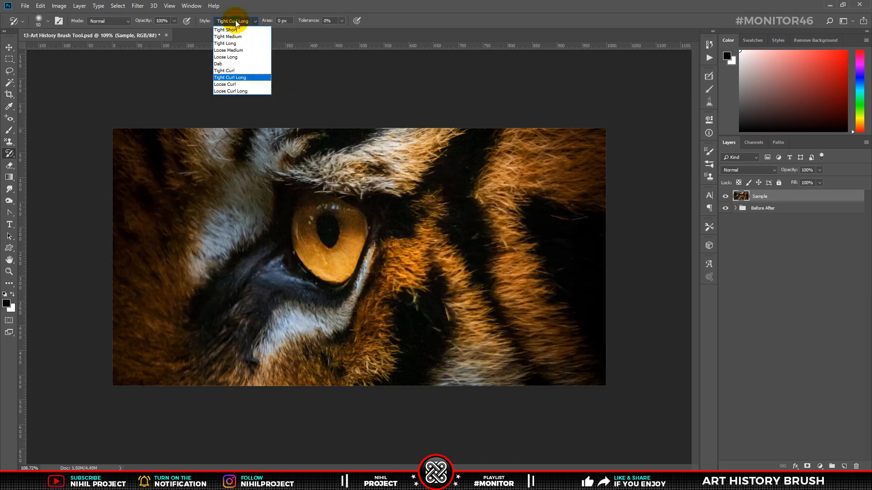
click(238, 84)
mouse_move(415, 228)
mouse_down()
mouse_move(496, 235)
mouse_move(418, 283)
mouse_move(265, 203)
mouse_move(218, 226)
mouse_move(195, 283)
mouse_move(370, 316)
mouse_move(449, 258)
mouse_up()
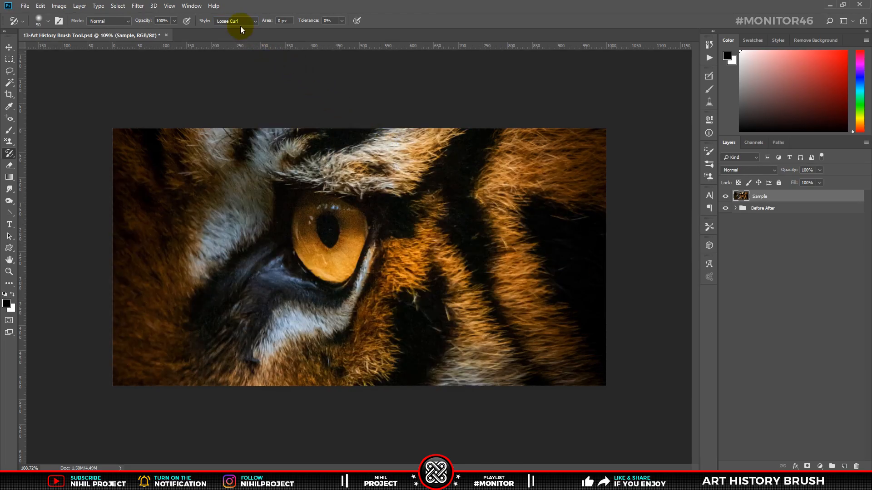
Paint over the tiger photo in the Loose Curl Long style, undo those strokes, and toggle the Sample layer's visibility off and on
click(241, 23)
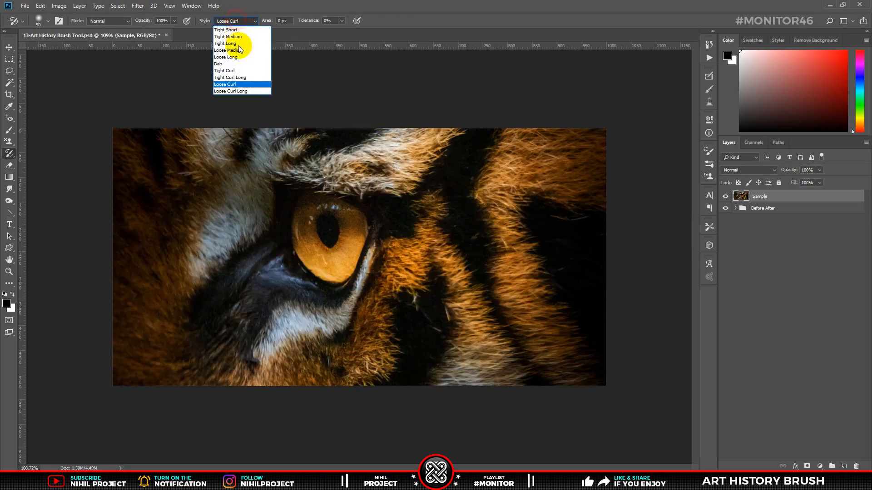
click(251, 92)
mouse_move(522, 246)
mouse_down()
mouse_move(545, 248)
mouse_move(383, 200)
mouse_move(296, 269)
mouse_move(224, 208)
mouse_move(209, 327)
mouse_move(475, 231)
mouse_up()
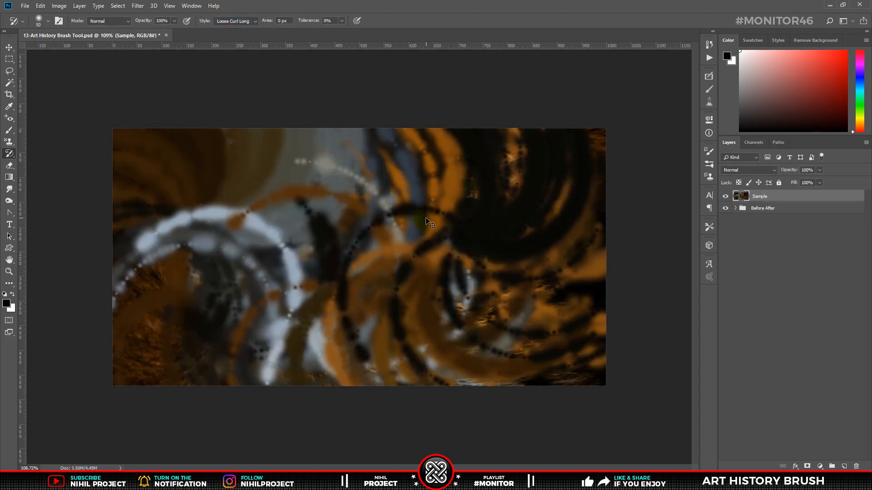
key(ctrl+z)
key(ctrl+z)
key(ctrl+z)
key(ctrl+z)
click(725, 196)
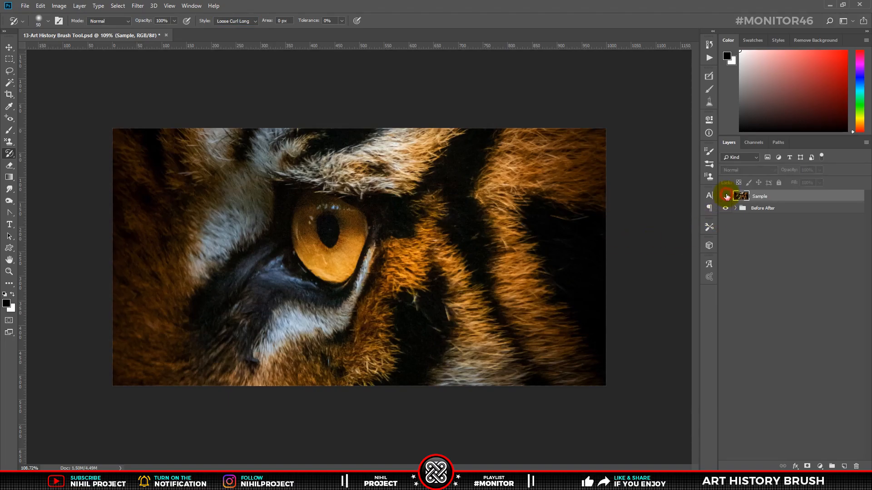
click(727, 197)
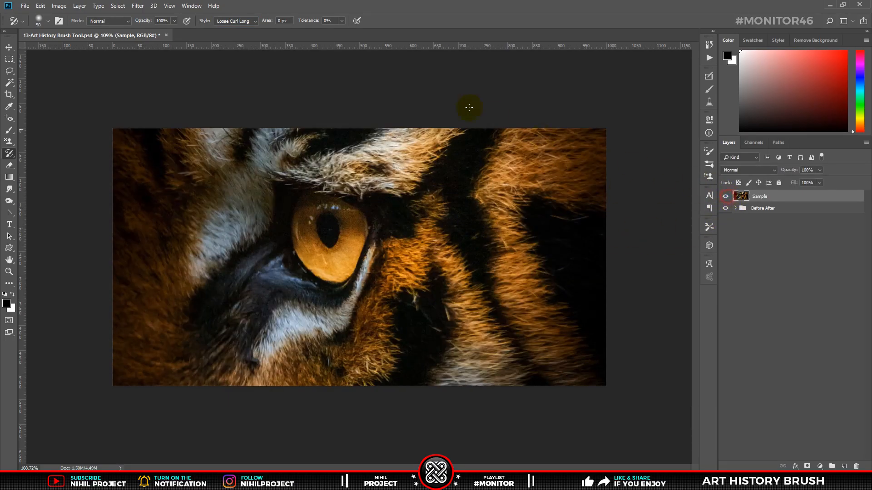
Set the brush style to Tight Medium and the size to 10 px, then paint over the tiger's fur
click(232, 21)
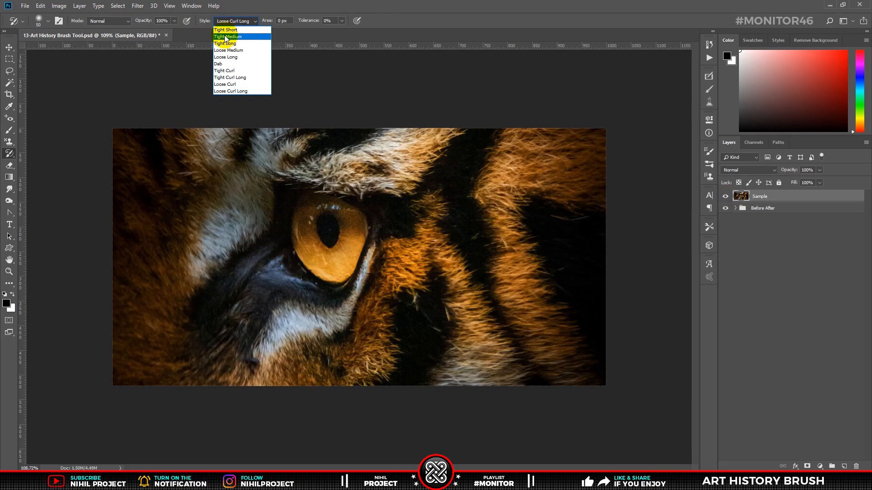
click(227, 37)
click(47, 22)
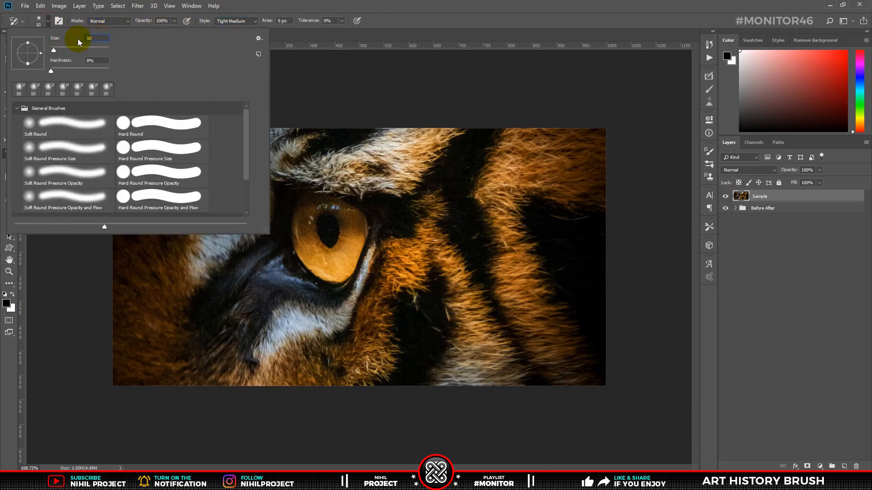
click(101, 60)
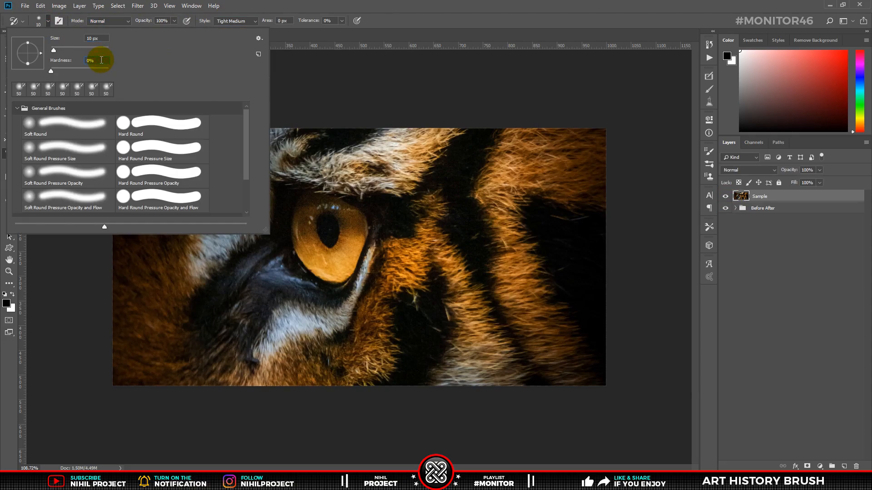
key(Return)
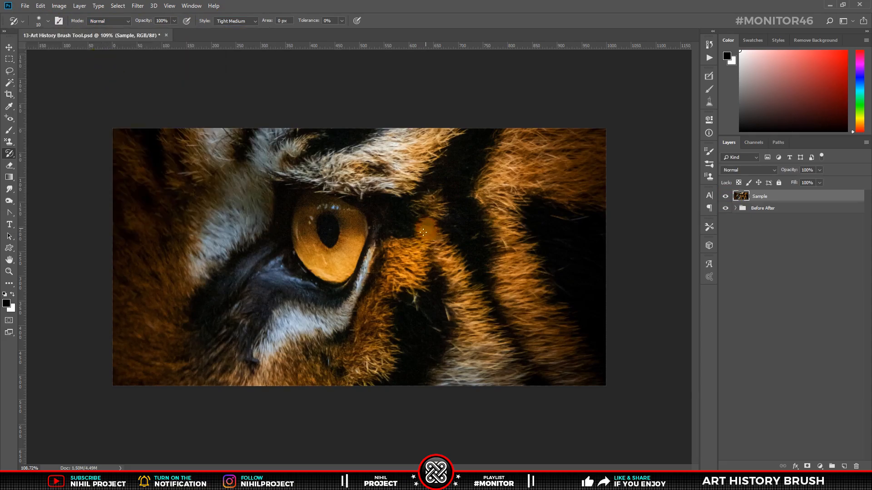
mouse_move(418, 222)
mouse_down()
mouse_move(387, 268)
mouse_move(427, 300)
mouse_move(361, 361)
mouse_move(362, 296)
mouse_move(378, 278)
mouse_move(315, 319)
mouse_move(325, 361)
mouse_move(363, 386)
mouse_move(410, 308)
mouse_move(419, 275)
mouse_move(508, 351)
mouse_move(566, 377)
mouse_move(494, 290)
mouse_move(468, 209)
mouse_move(537, 198)
mouse_move(547, 291)
mouse_move(554, 154)
mouse_move(592, 154)
mouse_move(309, 241)
mouse_move(405, 191)
mouse_move(442, 128)
mouse_move(360, 137)
mouse_move(231, 262)
mouse_move(323, 302)
mouse_move(296, 367)
mouse_move(163, 366)
mouse_move(234, 325)
mouse_move(141, 285)
mouse_move(162, 171)
mouse_move(187, 143)
mouse_move(254, 145)
mouse_up()
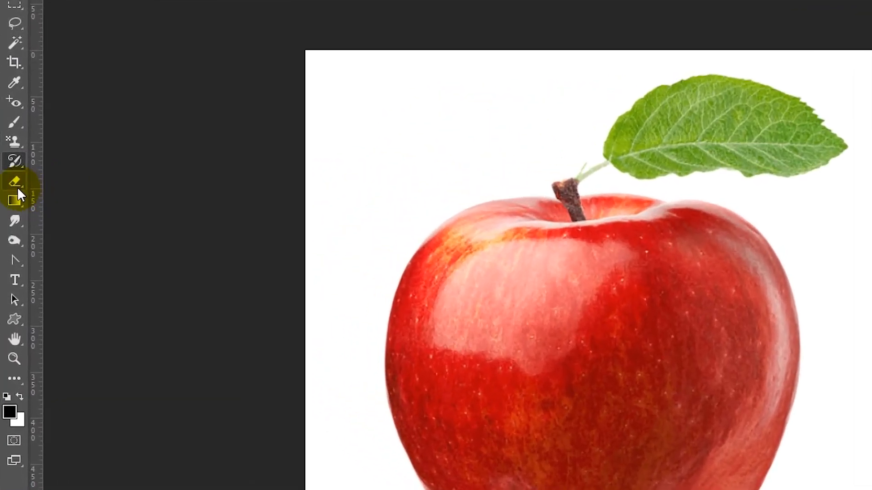
Activate the Eraser Tool in the apple sample file
click(9, 165)
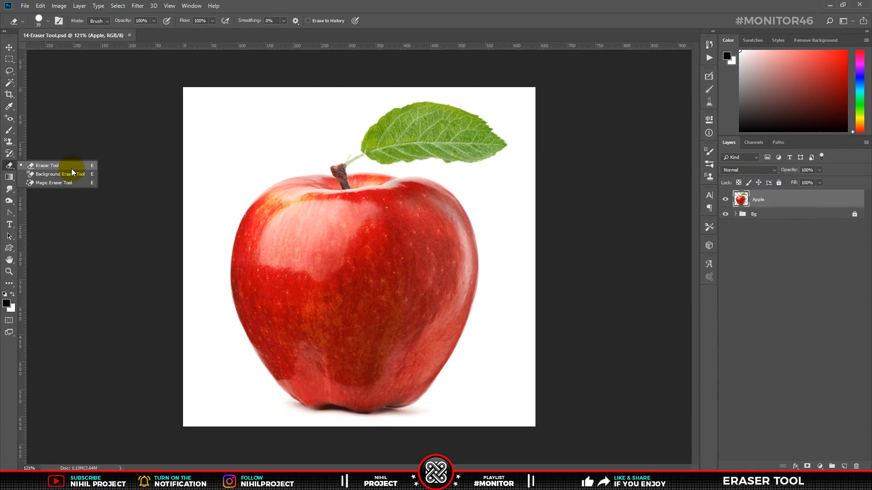
click(72, 167)
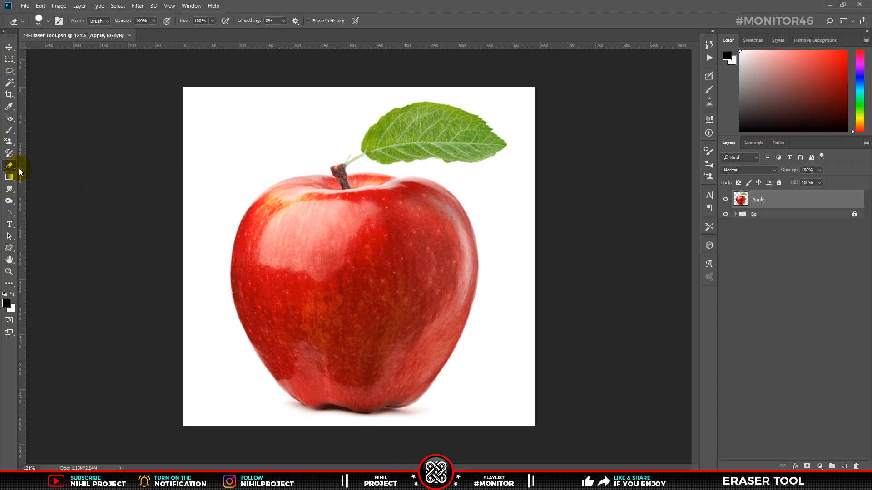
right_click(11, 166)
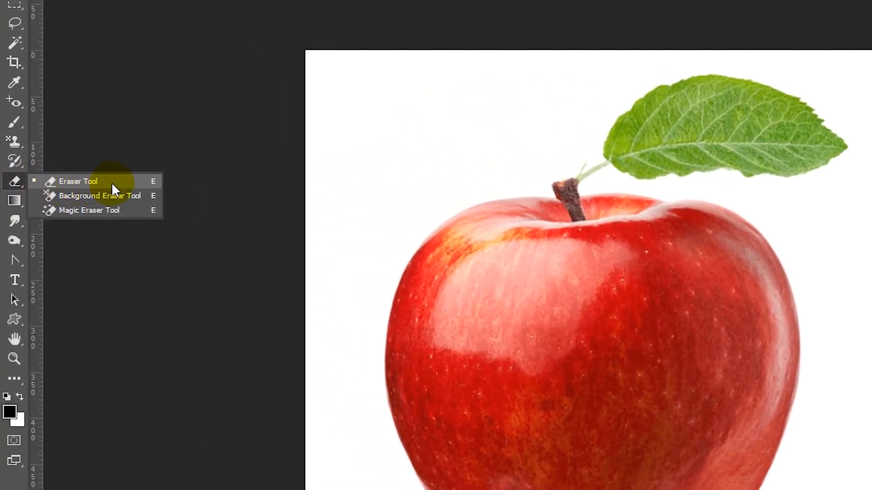
key(e)
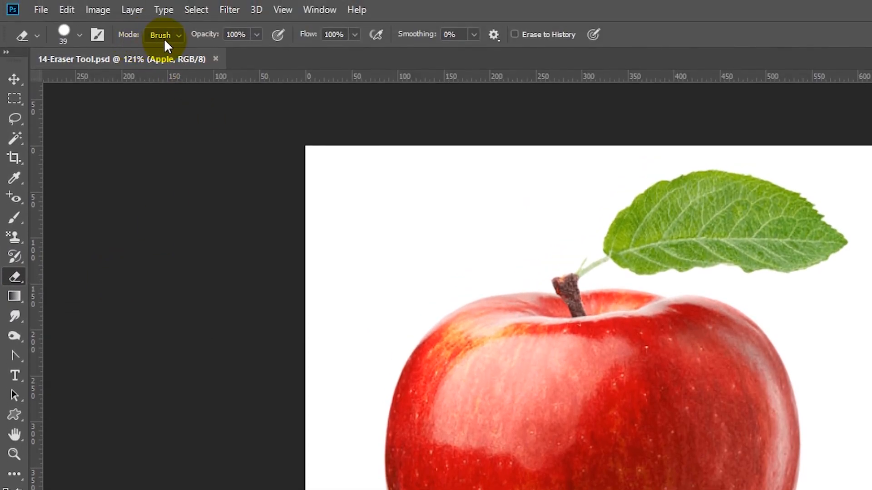
Set the eraser size to 250 px and erase a spot over the right edge of the apple
click(79, 36)
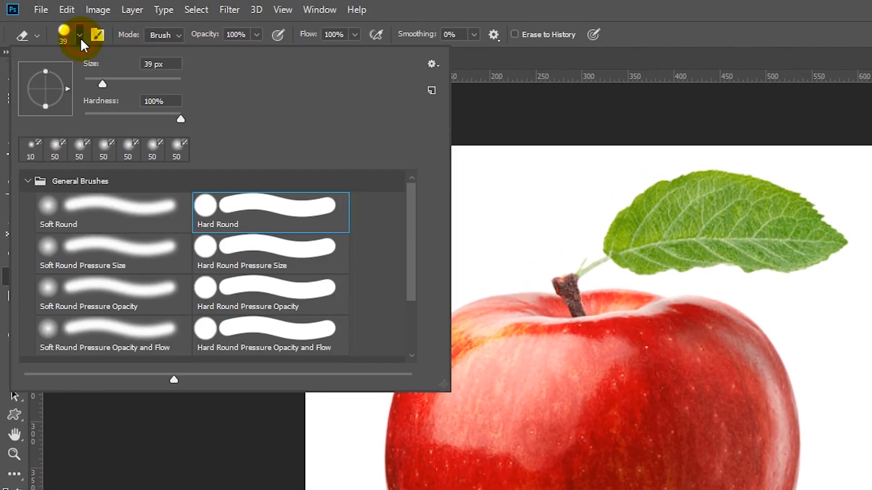
drag(172, 64, 136, 67)
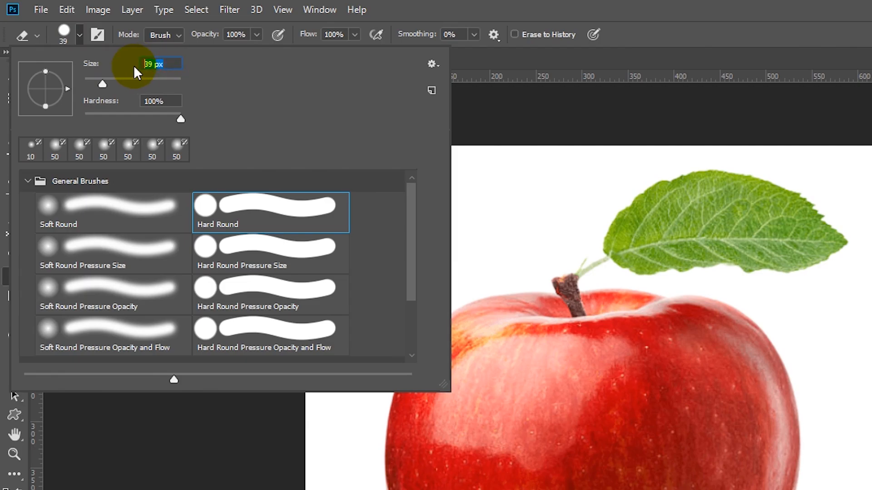
text(250)
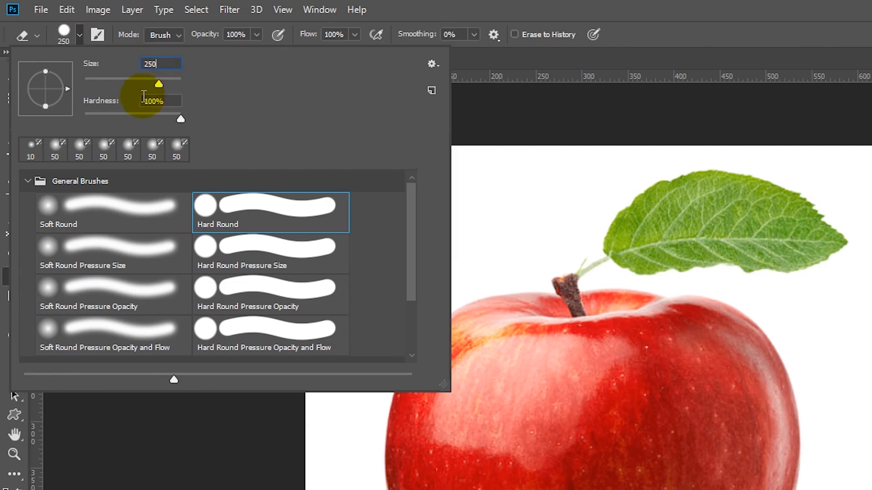
key(Return)
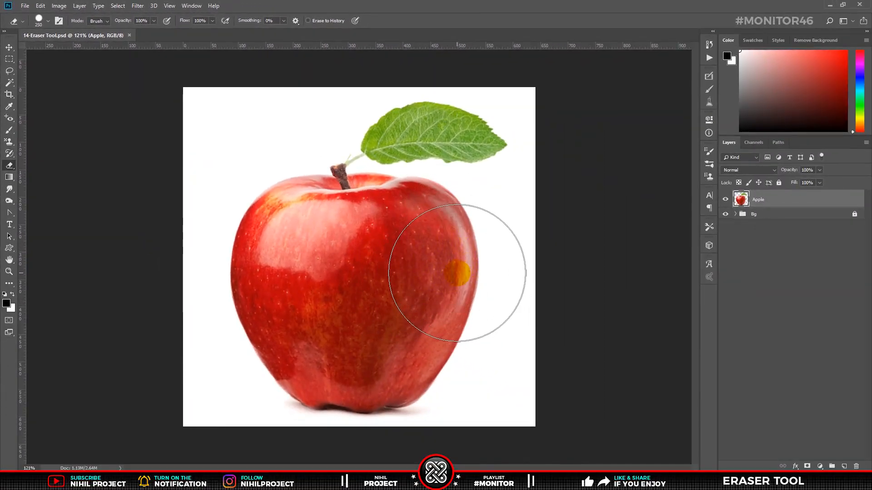
click(455, 275)
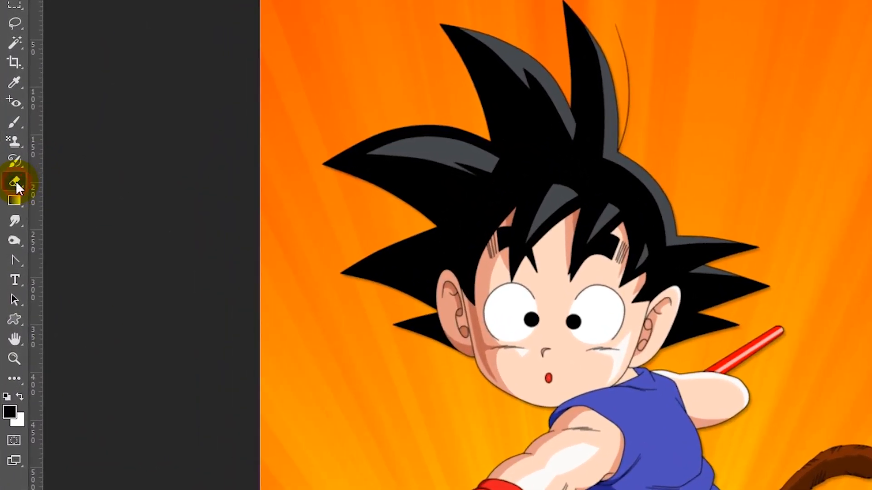
Activate the Background Eraser Tool in the Goku sample file and set its limits to Discontiguous
right_click(9, 165)
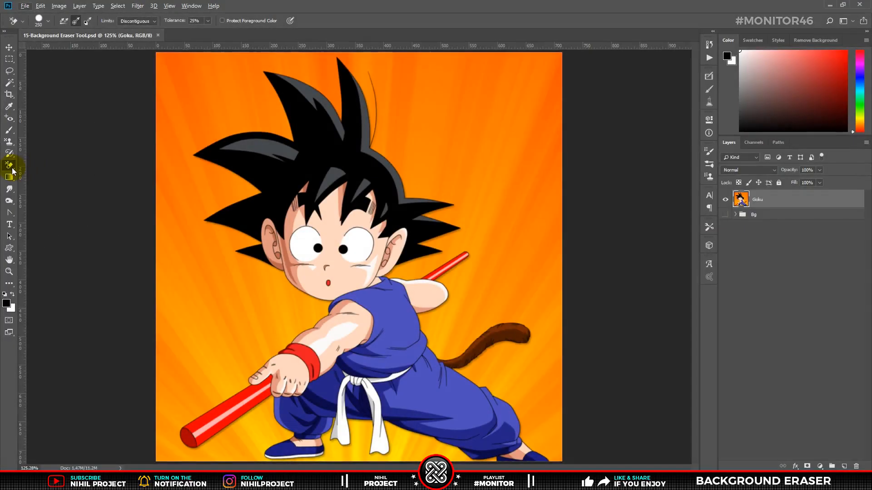
drag(10, 166, 76, 184)
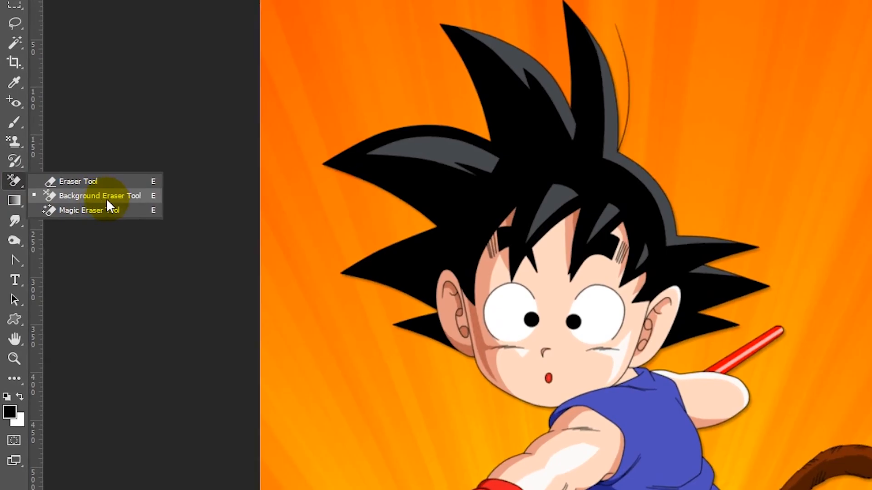
drag(135, 198, 138, 198)
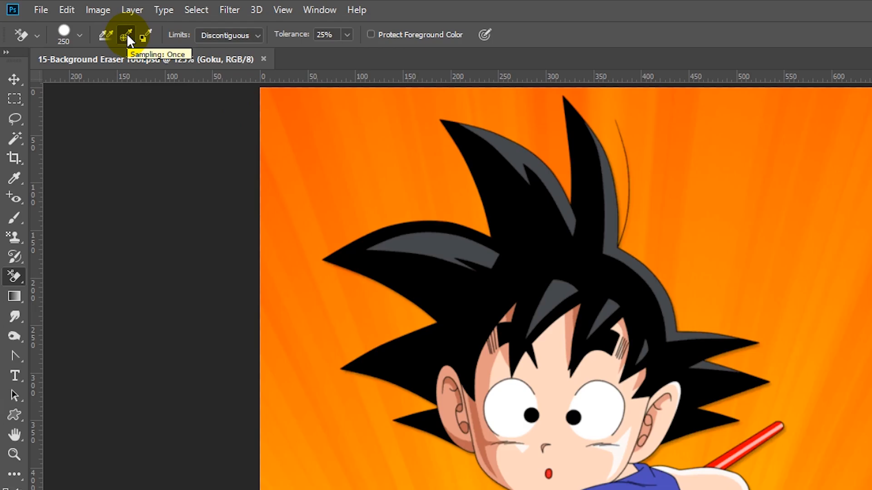
click(232, 36)
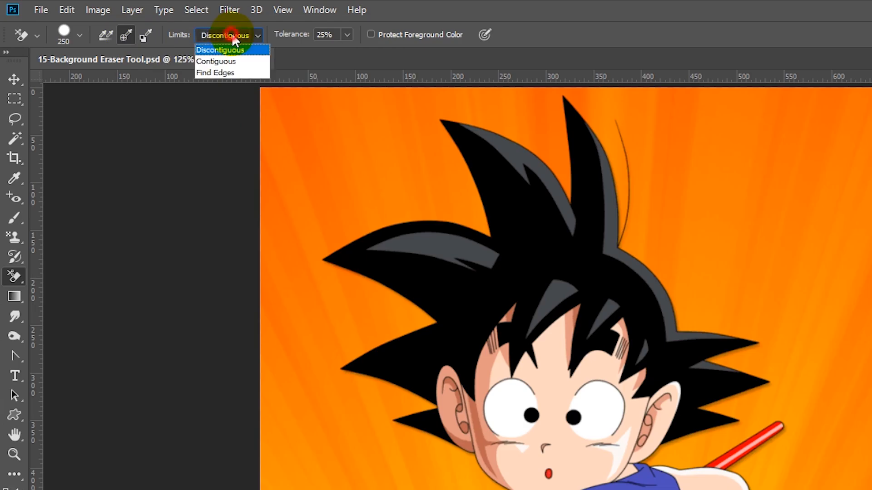
click(238, 48)
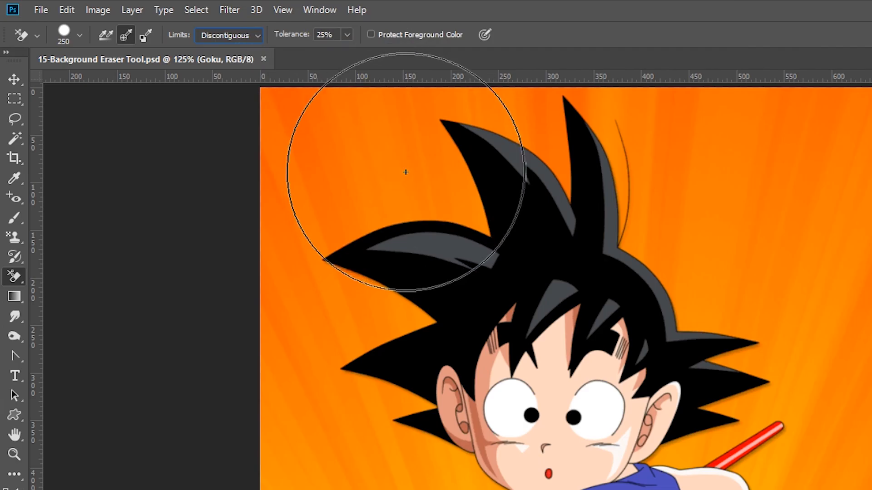
Erase the orange background all around the character on the Goku layer and make the Bg group visible
click(481, 227)
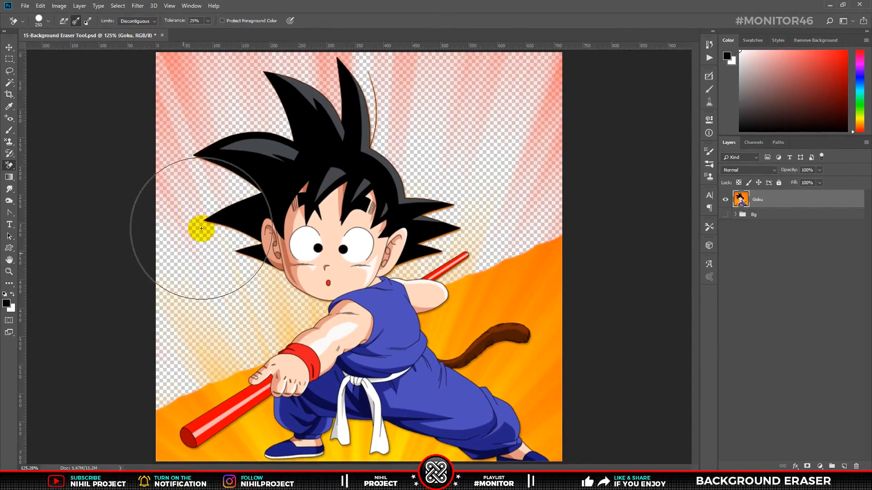
mouse_move(201, 228)
mouse_down()
mouse_move(208, 360)
mouse_move(571, 366)
mouse_move(205, 137)
mouse_move(603, 207)
mouse_up()
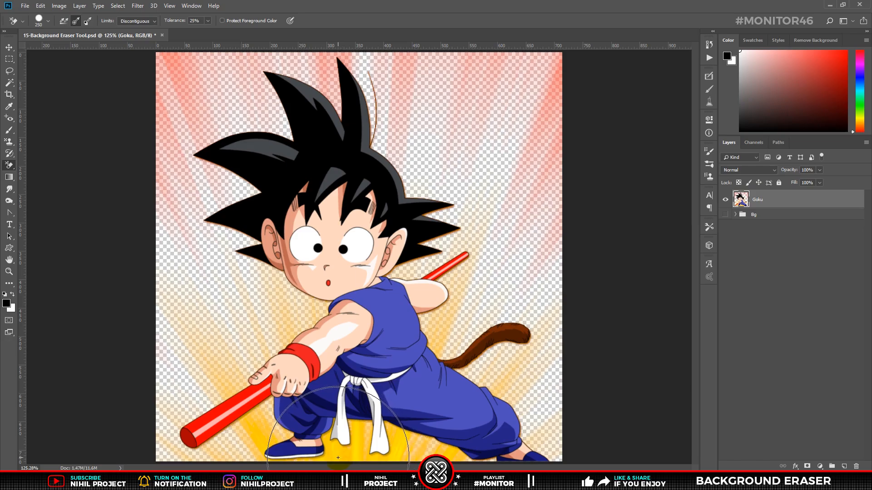
mouse_move(338, 457)
mouse_down()
mouse_move(341, 472)
mouse_move(360, 340)
mouse_move(62, 150)
mouse_move(550, 463)
mouse_up()
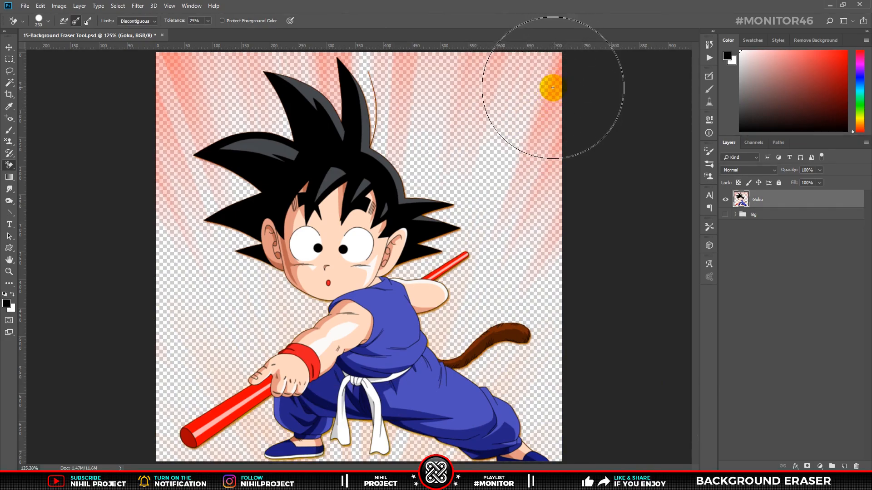
mouse_move(552, 87)
mouse_down()
mouse_move(291, 109)
mouse_move(392, 88)
mouse_move(134, 120)
mouse_move(217, 103)
mouse_move(211, 226)
mouse_up()
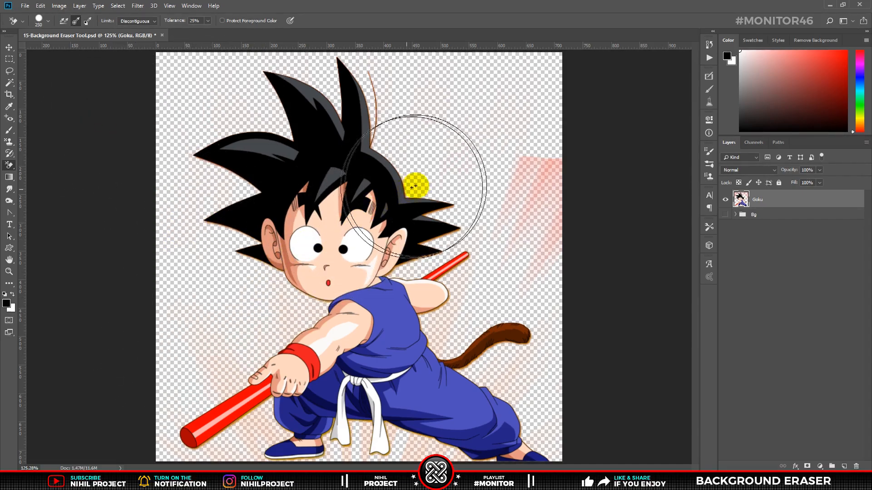
mouse_move(415, 185)
mouse_down()
mouse_move(456, 167)
mouse_move(539, 159)
mouse_move(554, 265)
mouse_up()
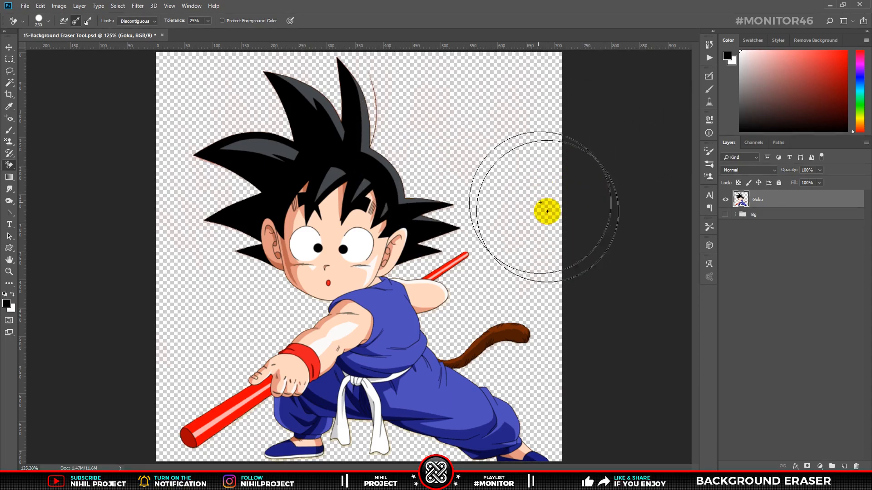
click(725, 215)
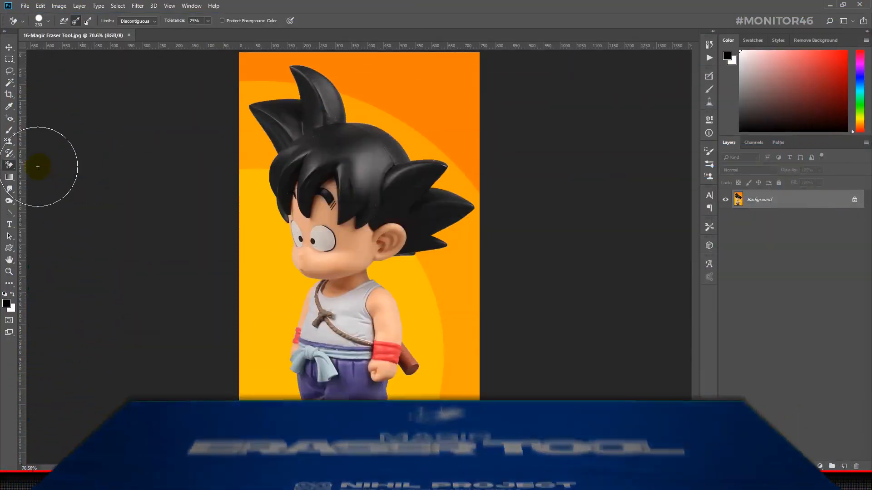
Activate the Magic Eraser Tool in the 16-Magic Eraser Tool.jpg sample file
right_click(12, 167)
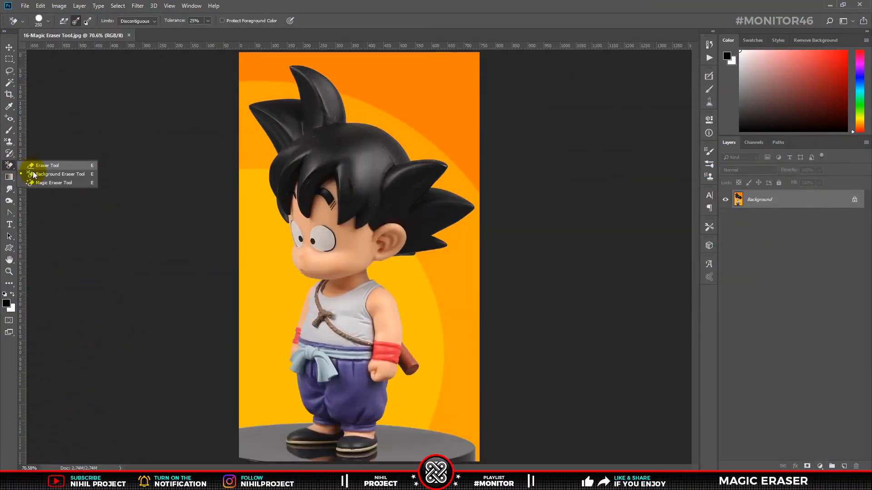
click(68, 183)
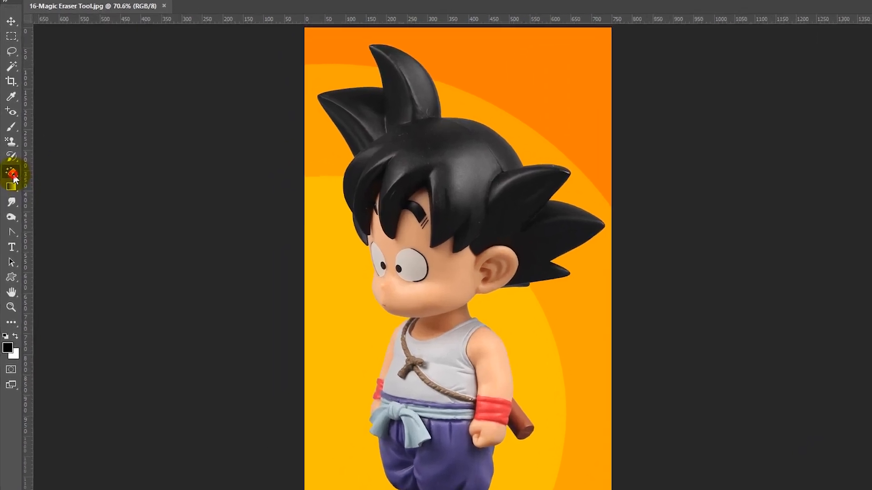
right_click(9, 165)
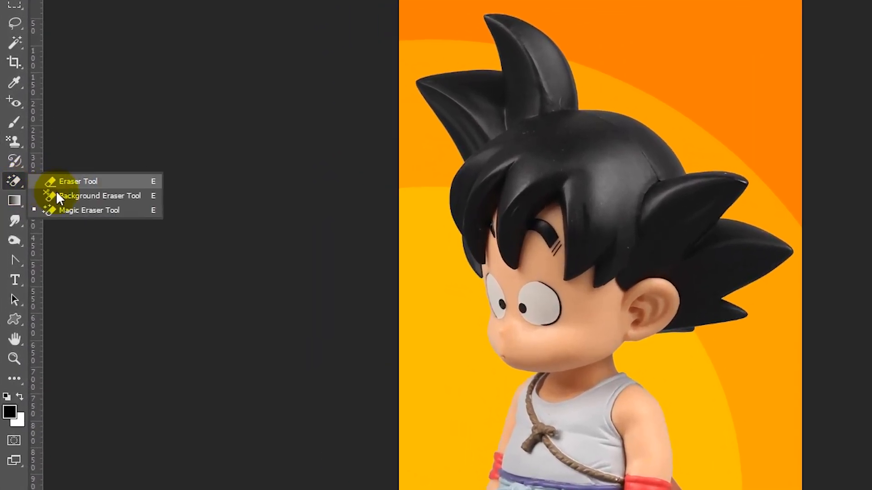
click(94, 211)
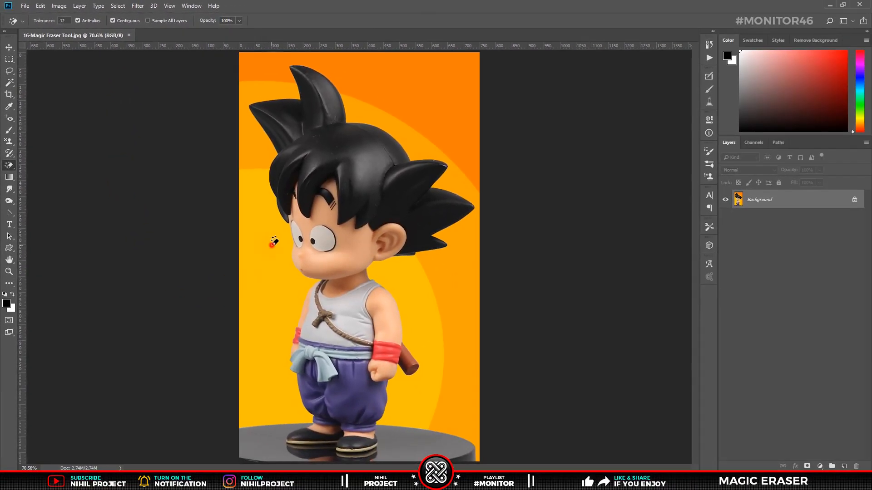
Erase the yellow, light orange and dark orange background areas around the figurine with the Magic Eraser Tool
click(272, 245)
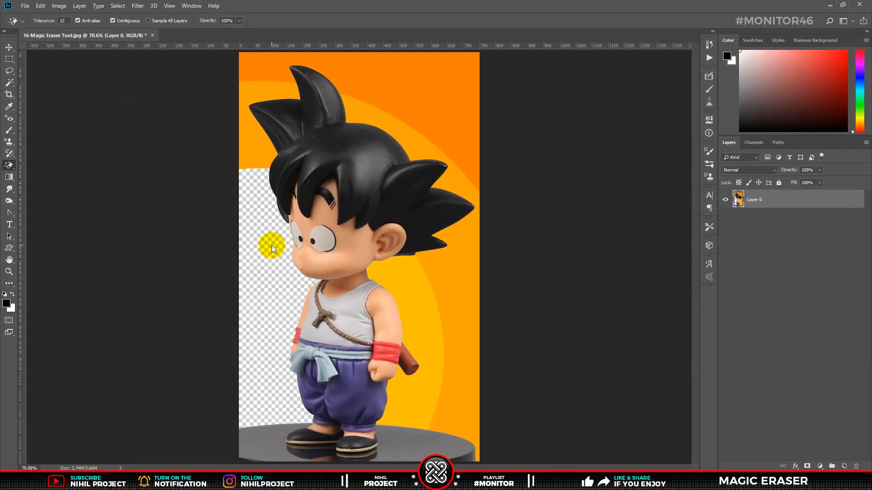
click(405, 288)
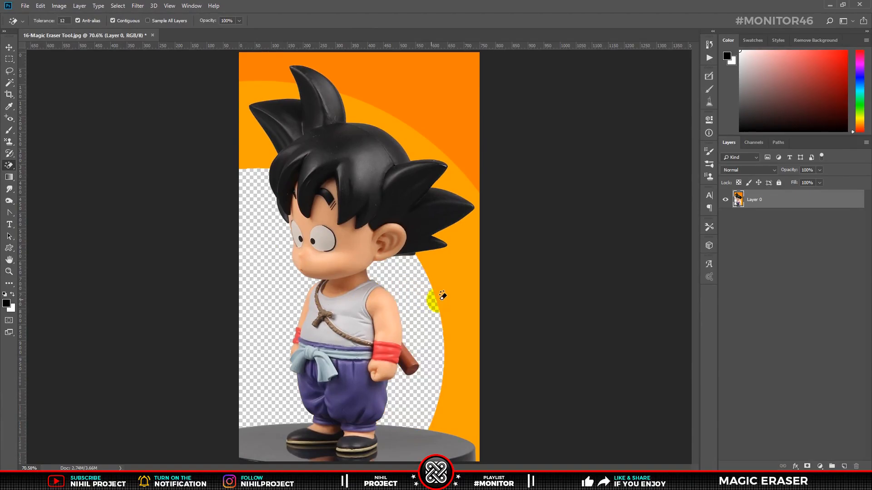
click(460, 284)
click(265, 152)
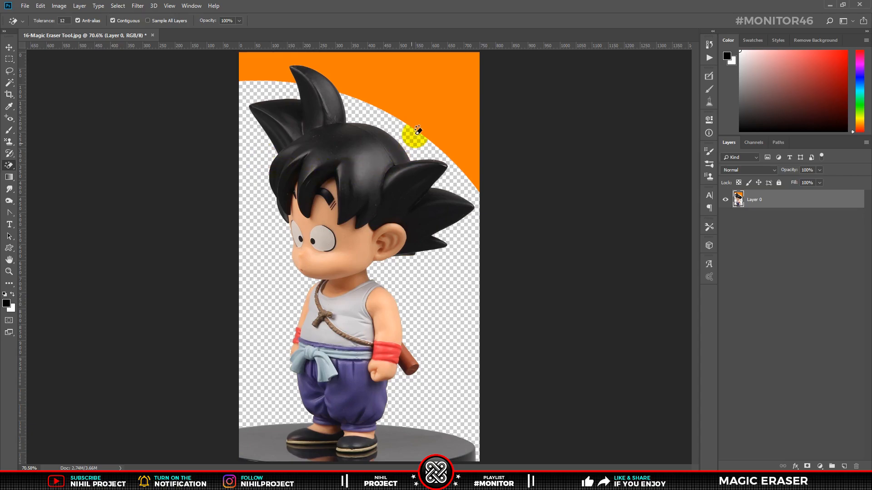
click(420, 92)
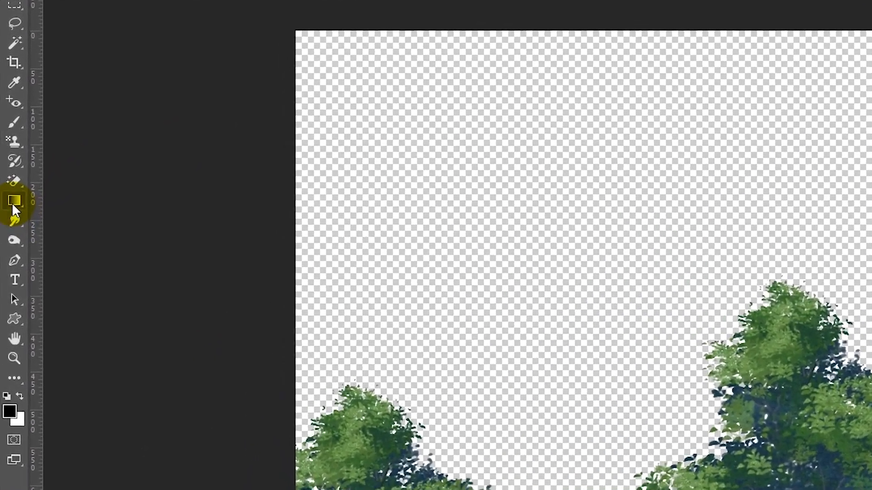
Activate the Gradient Tool in the tree sample file and set the gradient's starting color stop to light blue 27baff
right_click(9, 177)
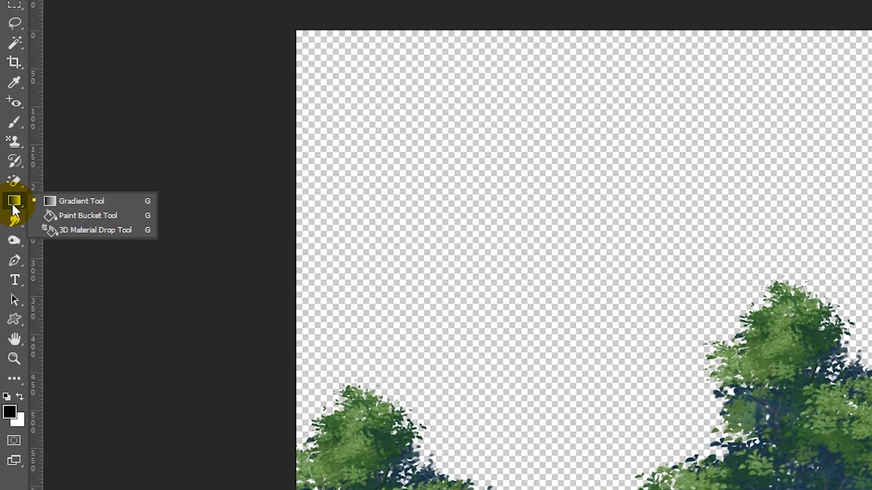
click(99, 200)
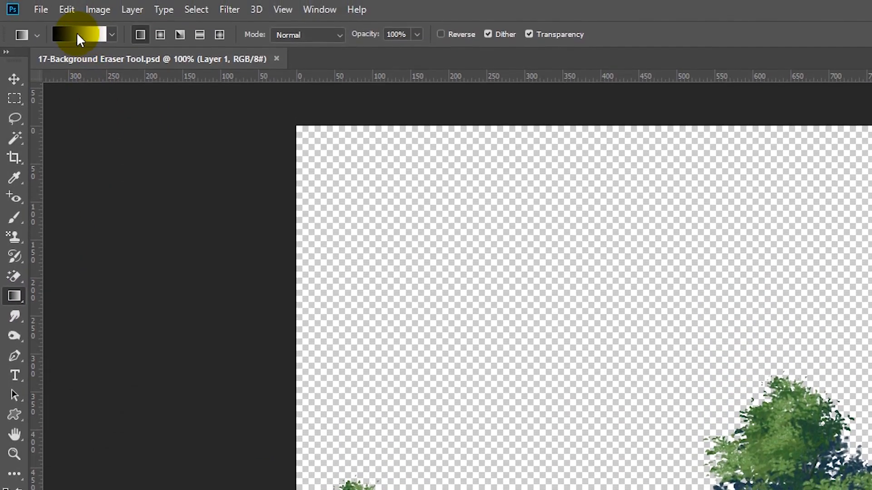
click(77, 37)
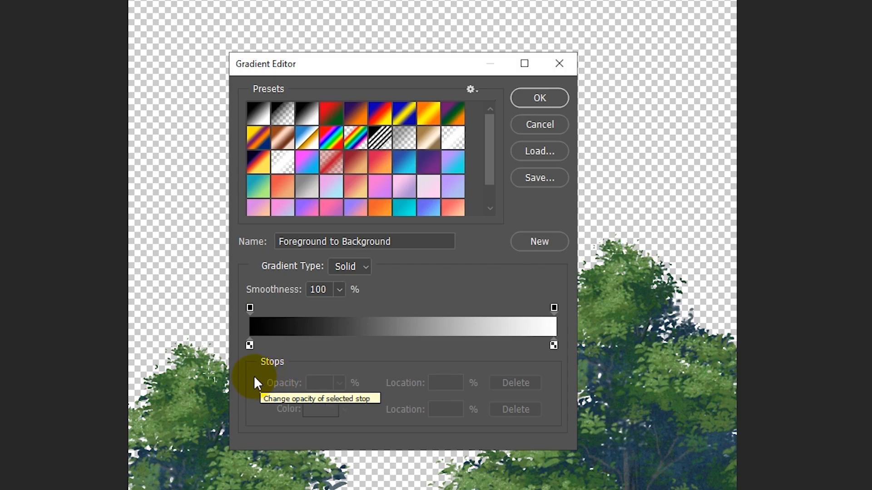
click(249, 345)
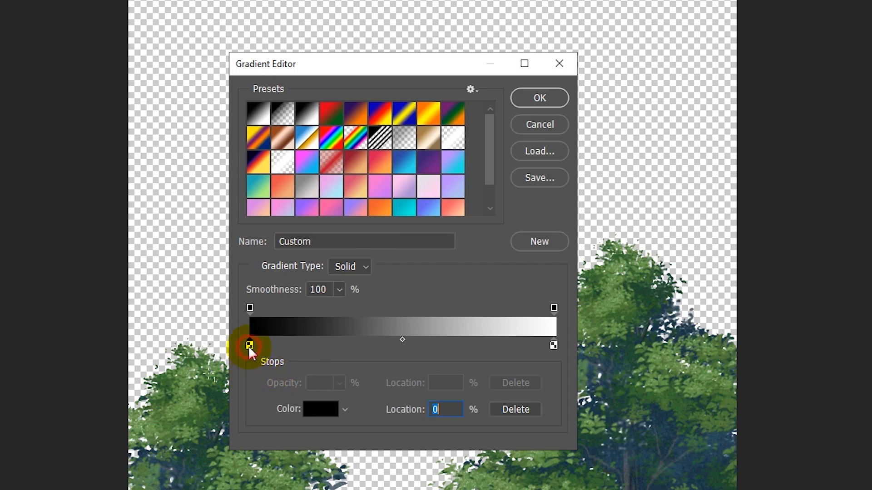
click(310, 411)
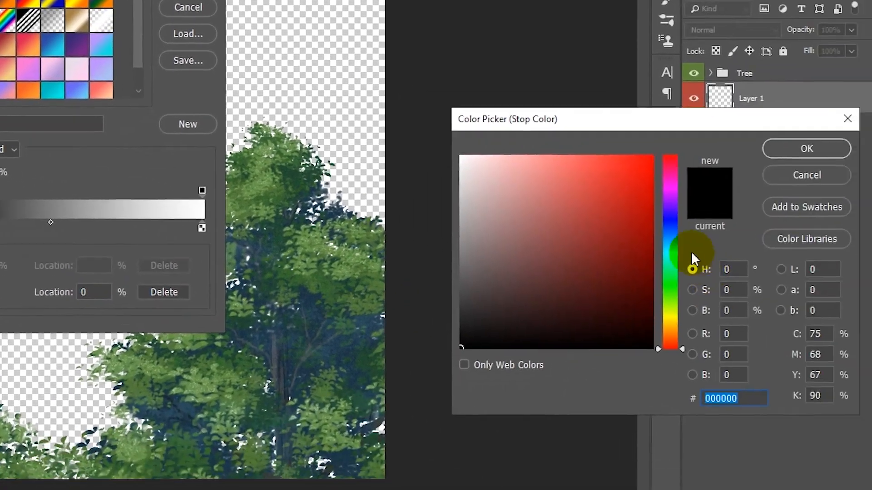
click(632, 226)
drag(596, 157, 585, 142)
click(620, 229)
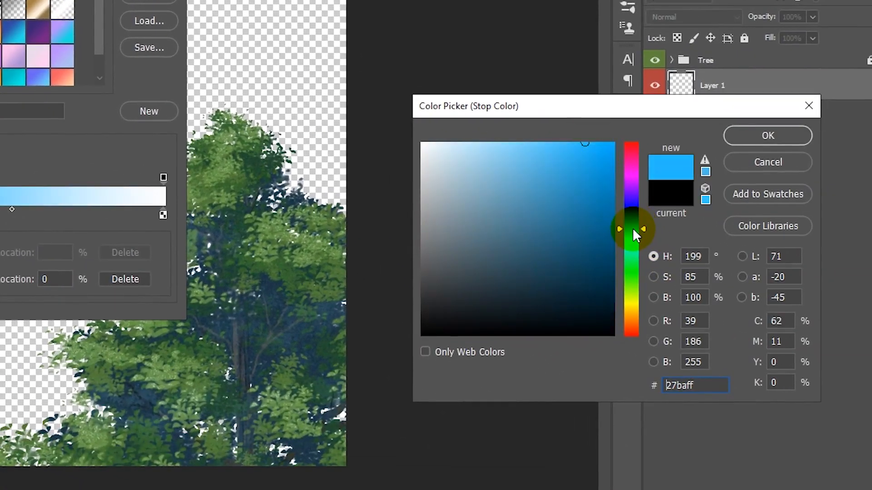
click(735, 132)
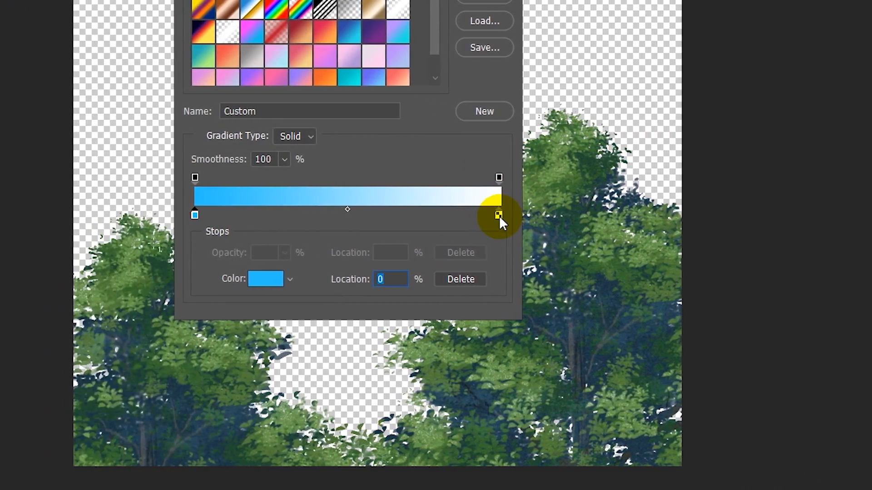
Set the gradient's end color stop to a deeper blue with hue 209 and accept the custom gradient
click(498, 216)
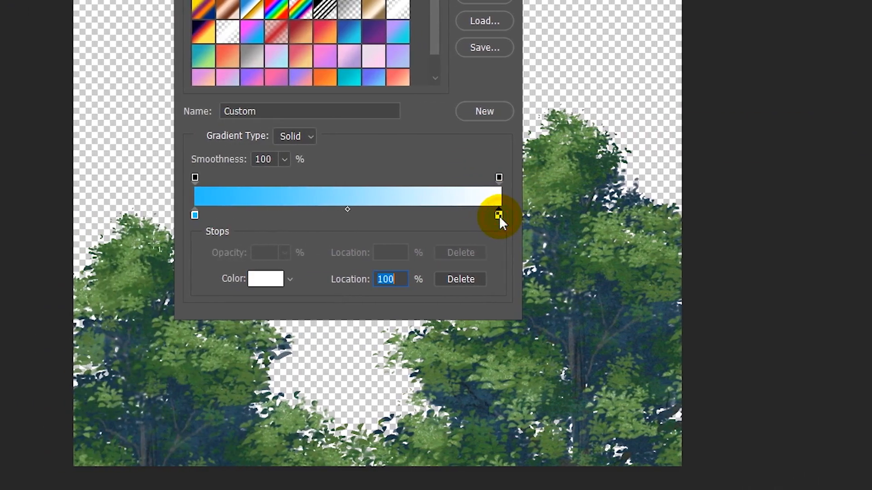
click(264, 278)
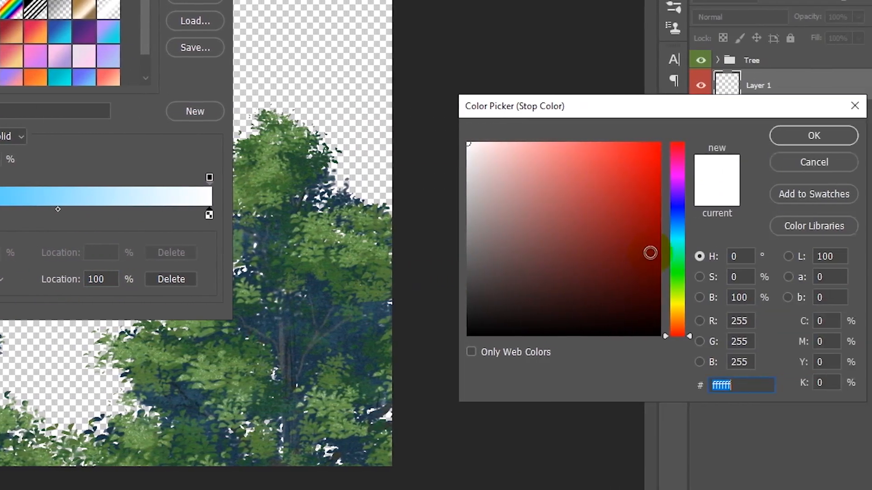
click(630, 221)
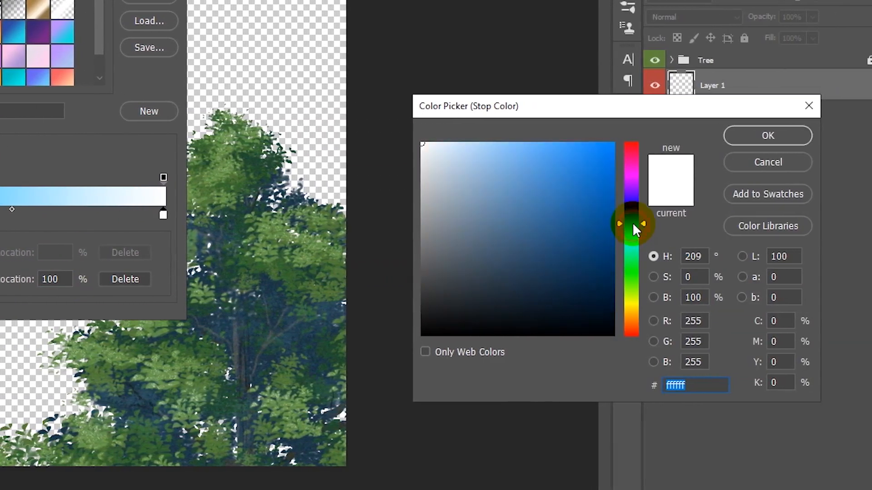
mouse_move(590, 152)
mouse_down()
mouse_move(612, 149)
mouse_move(606, 145)
mouse_up()
click(765, 136)
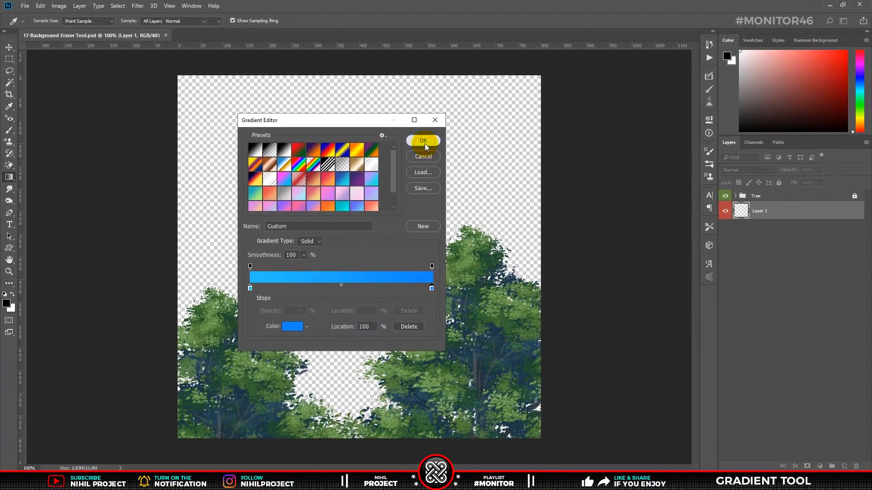
click(424, 143)
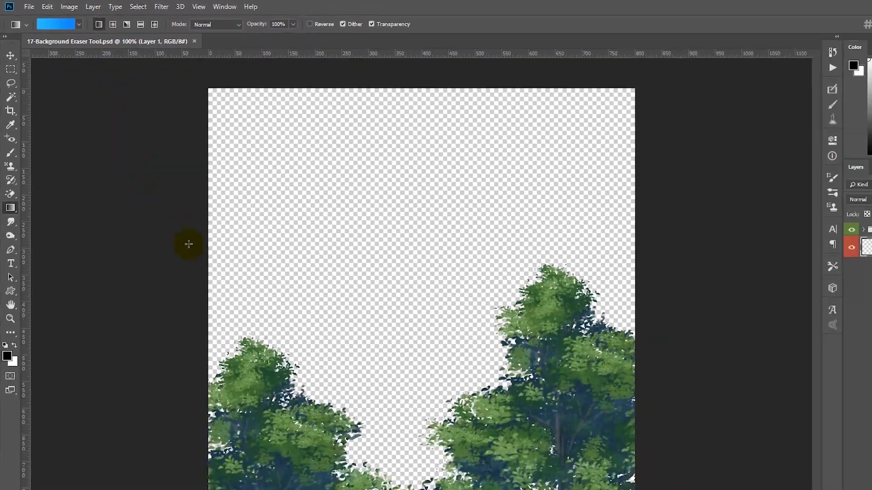
Try an upward linear gradient and a radial gradient from the canvas centre on Layer 1, undoing each fill
drag(353, 379, 351, 120)
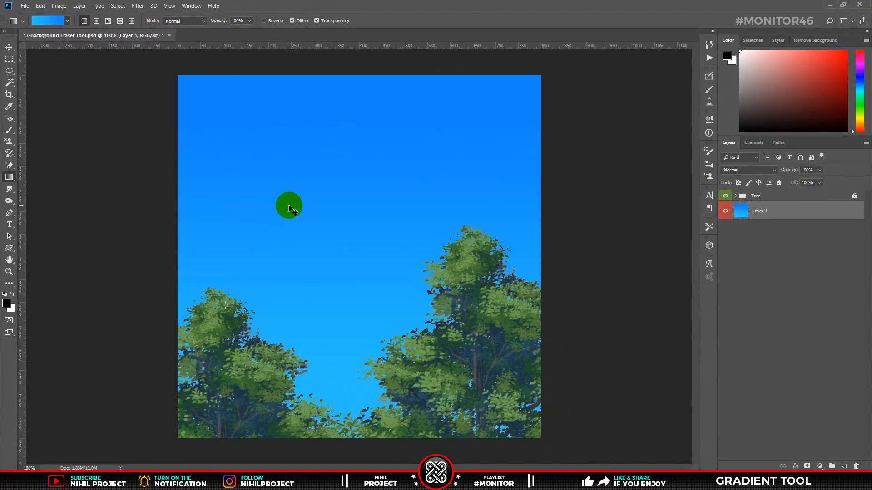
key(ctrl+z)
click(97, 21)
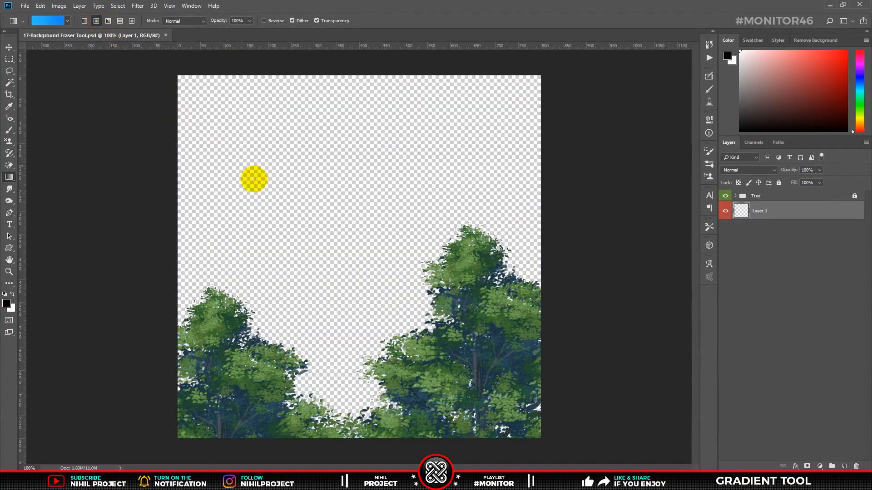
drag(327, 244, 456, 160)
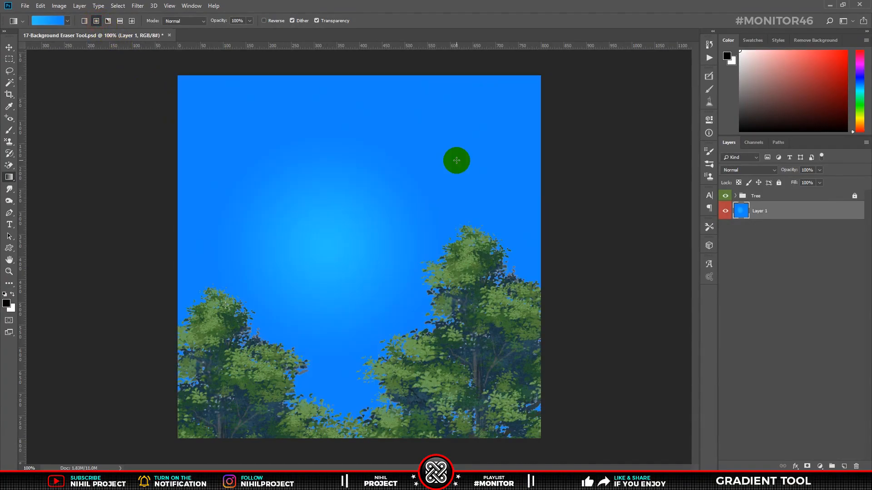
key(ctrl+z)
Try the angle gradient style on Layer 1 with a downward and an upward diagonal fill, undoing each one
click(110, 20)
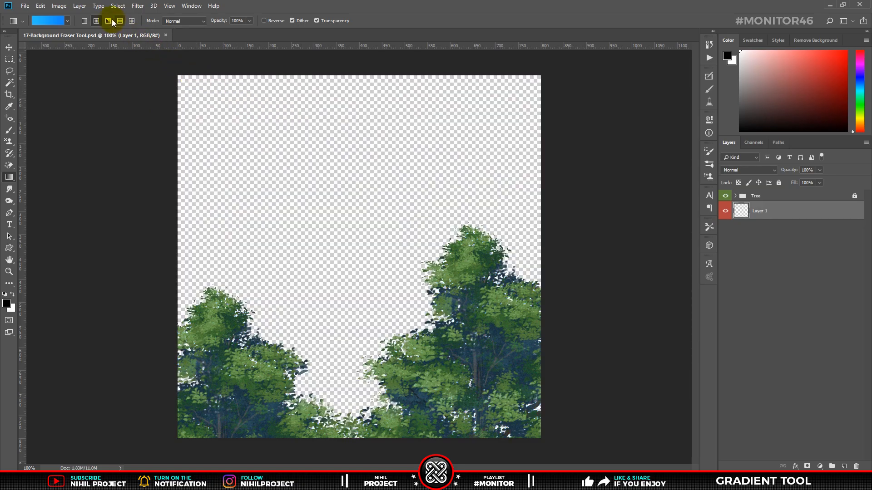
drag(282, 143, 415, 263)
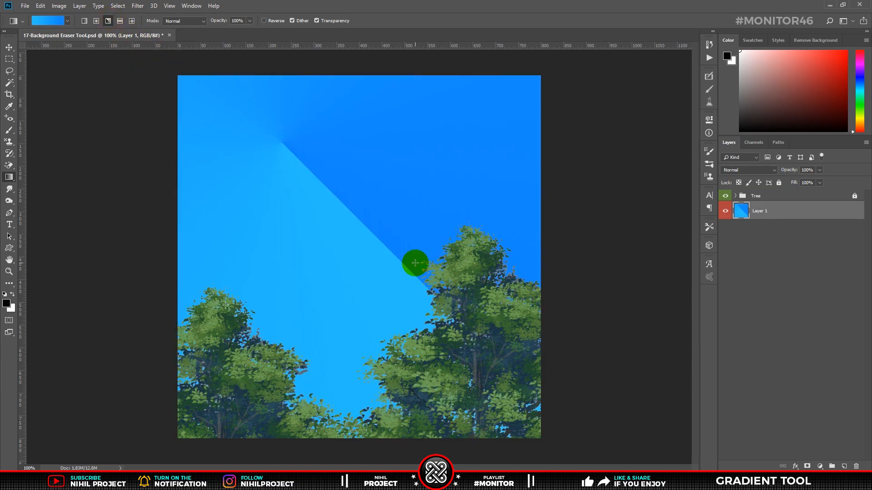
key(ctrl+z)
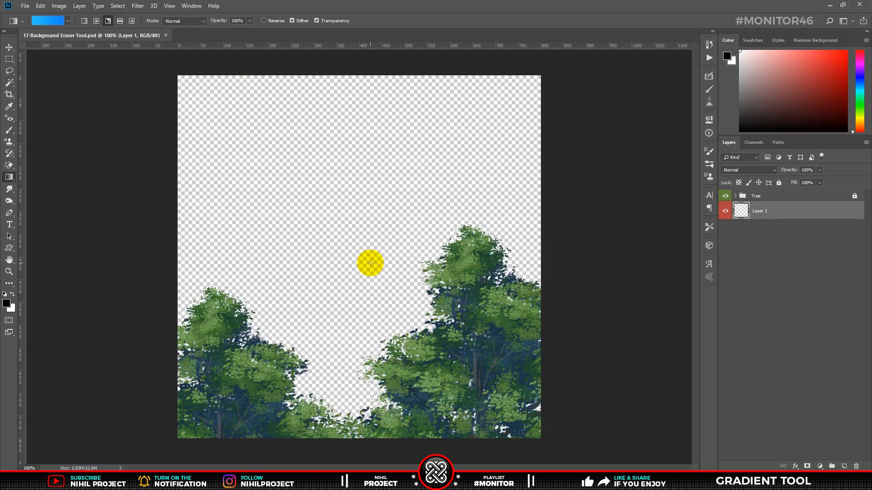
drag(369, 263, 418, 219)
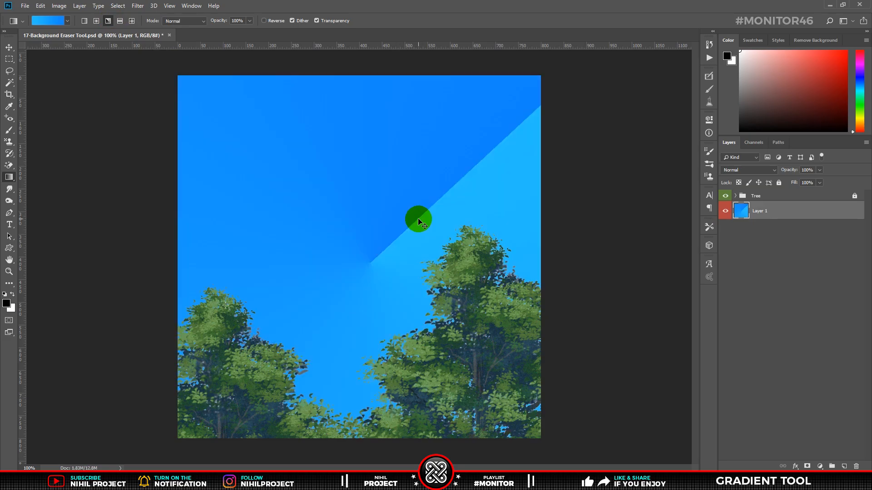
key(ctrl+z)
Try the reflected gradient style on Layer 1 with two diagonal fills in opposite directions, undoing each one
click(119, 21)
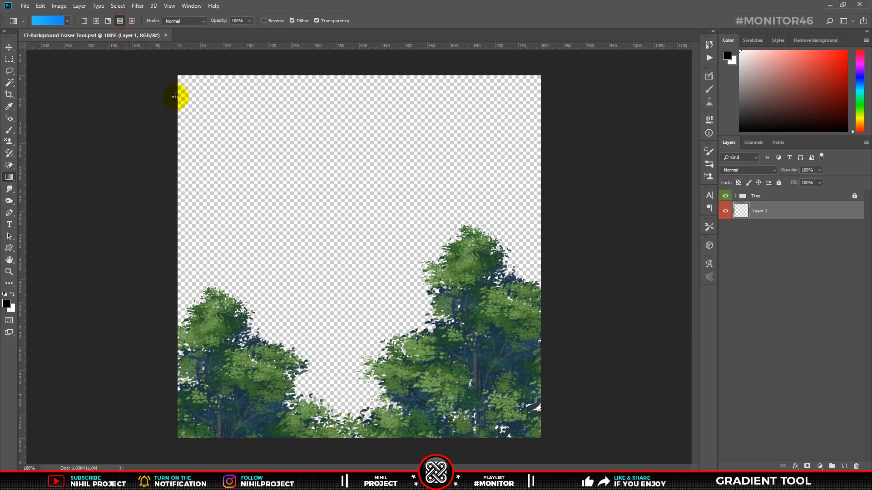
drag(424, 159, 262, 317)
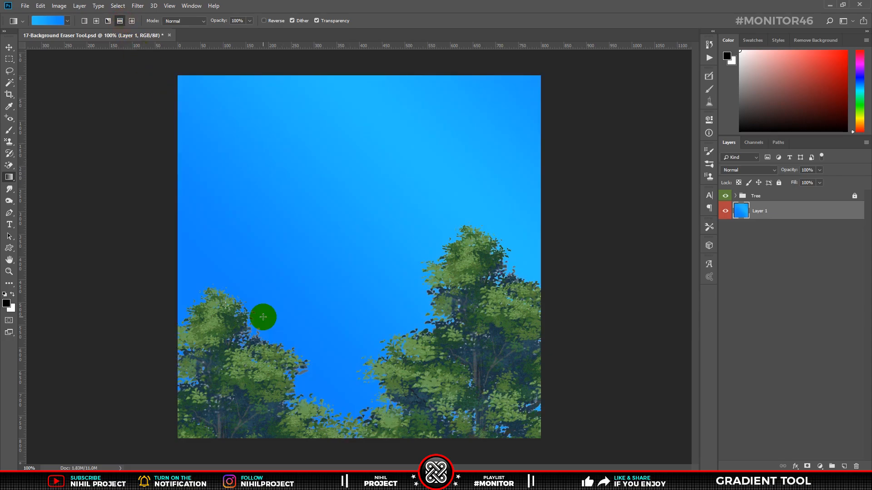
key(ctrl+z)
drag(324, 267, 395, 211)
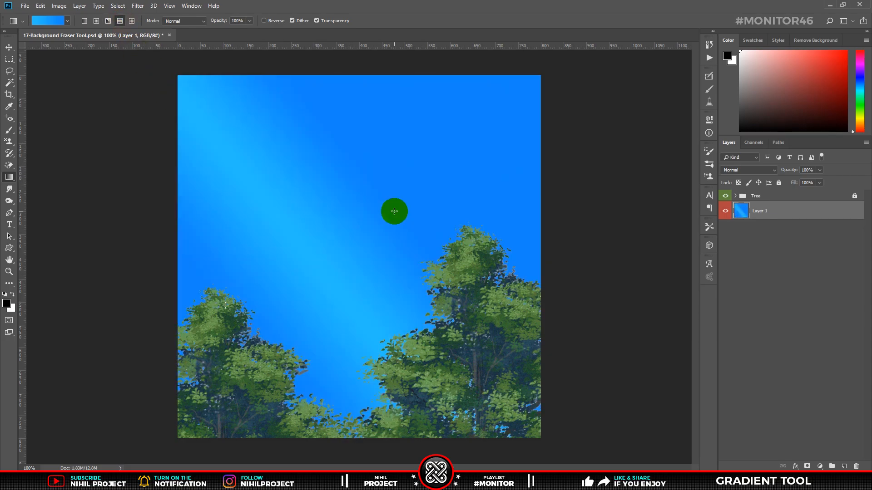
key(ctrl+z)
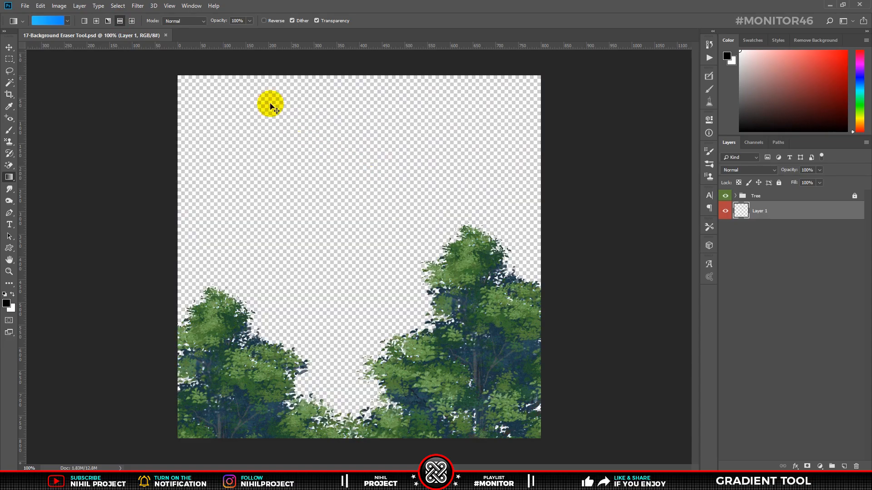
Try the diamond gradient style on Layer 1 with fills from different starting points, undoing each one
click(133, 21)
drag(302, 231, 420, 237)
key(ctrl+z)
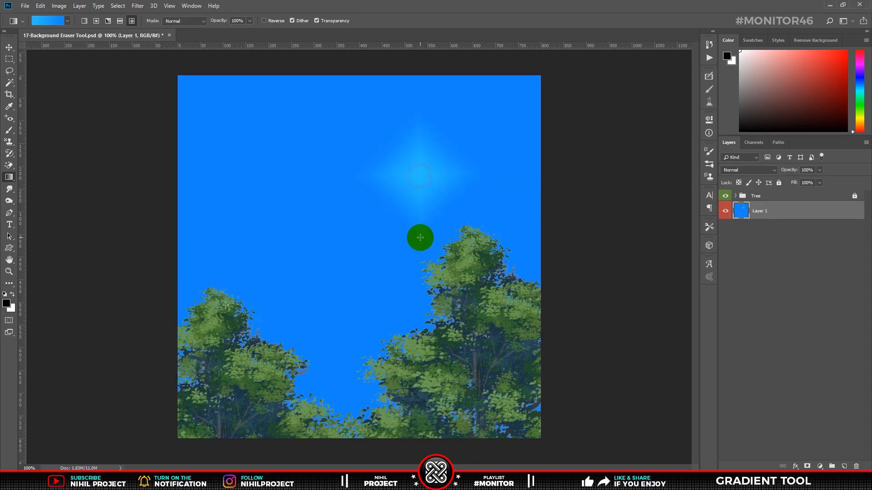
key(ctrl+z)
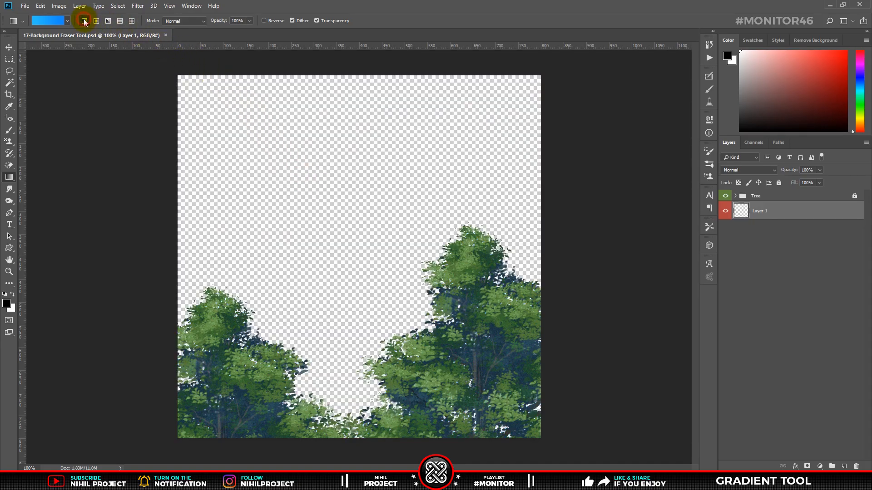
Choose the teal-to-green gradient preset, test an upward linear fill on Layer 1, undo it, and refill upward with the gradient reversed
click(69, 21)
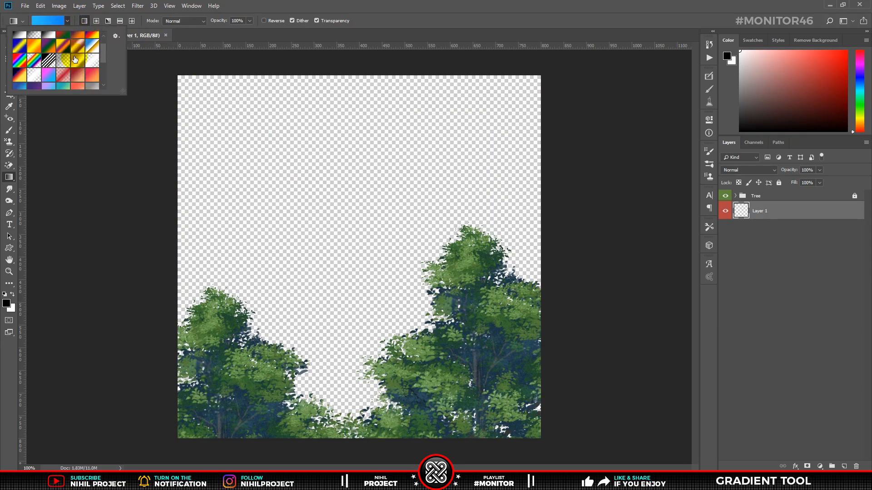
scroll(75, 59, down, 1)
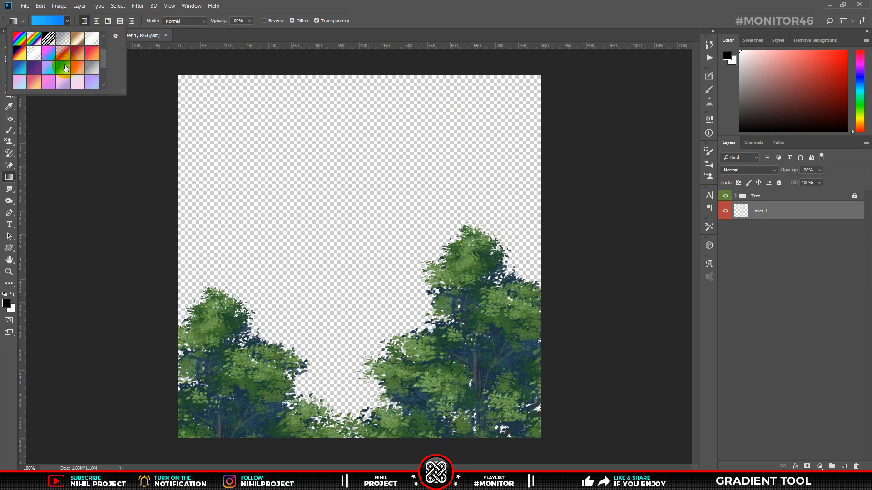
click(63, 67)
click(329, 179)
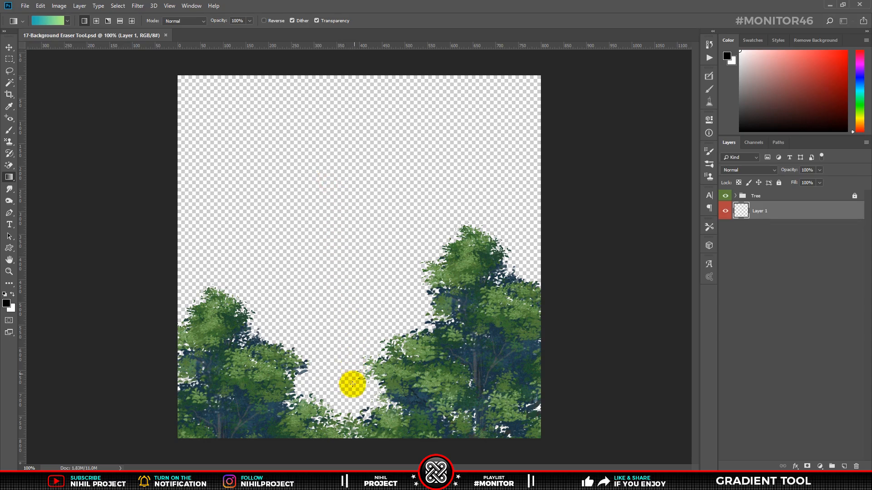
drag(352, 384, 331, 85)
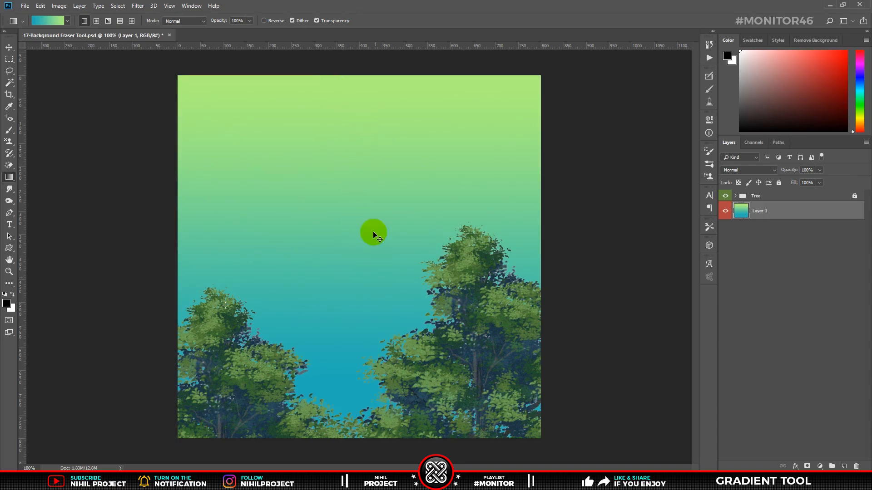
key(ctrl+z)
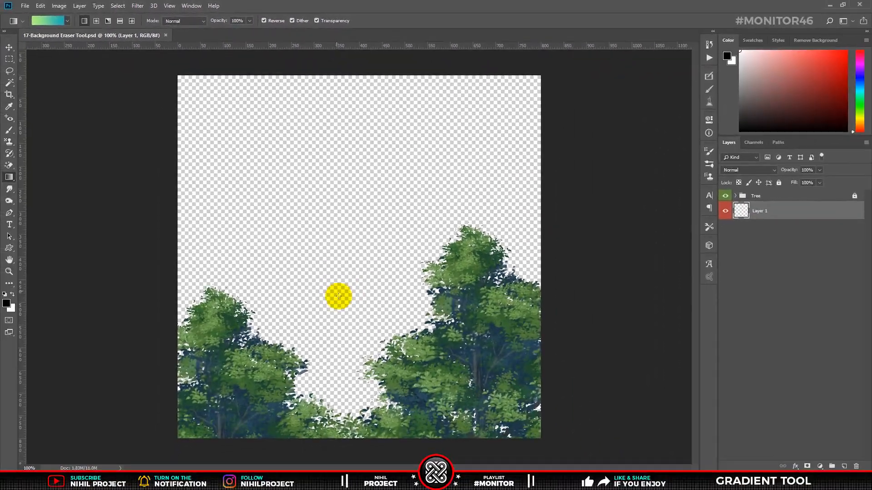
drag(346, 371, 349, 90)
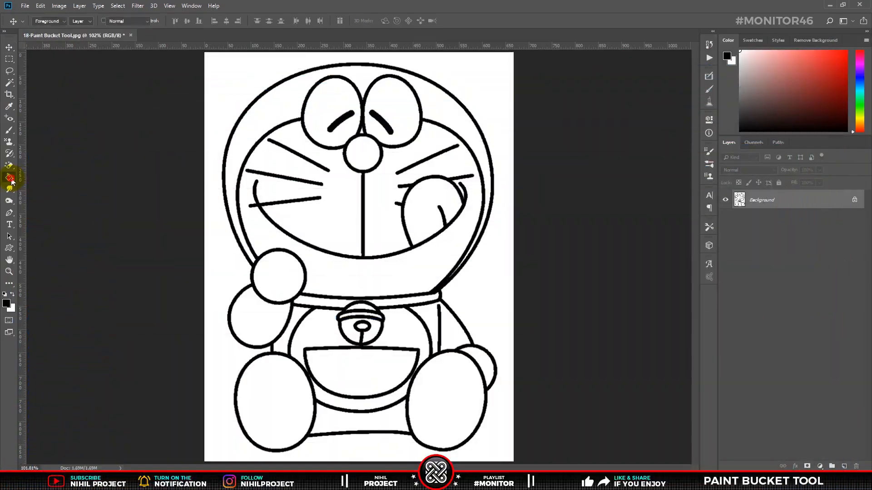
Activate the Paint Bucket Tool in the Doraemon line drawing and keep its fill source as Foreground
right_click(10, 178)
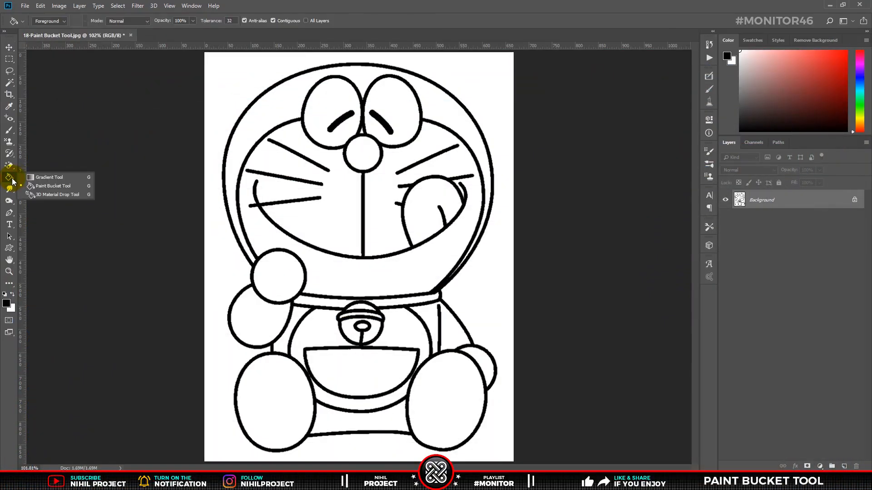
click(48, 187)
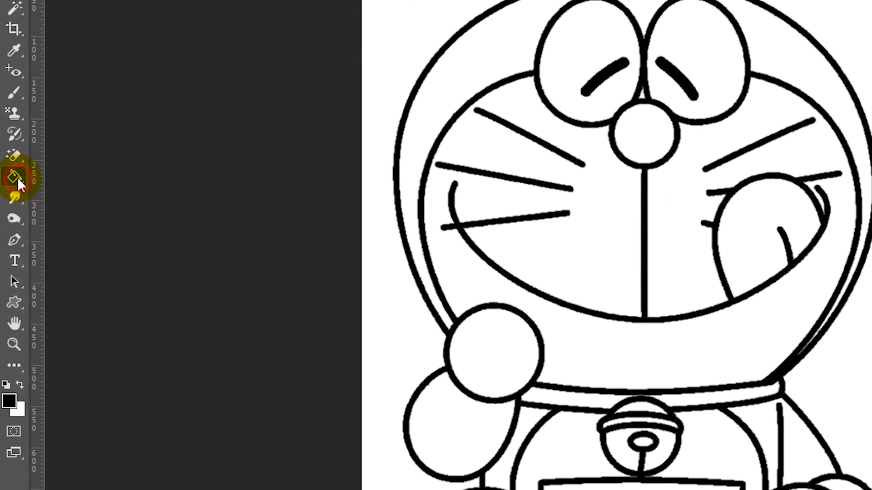
right_click(13, 178)
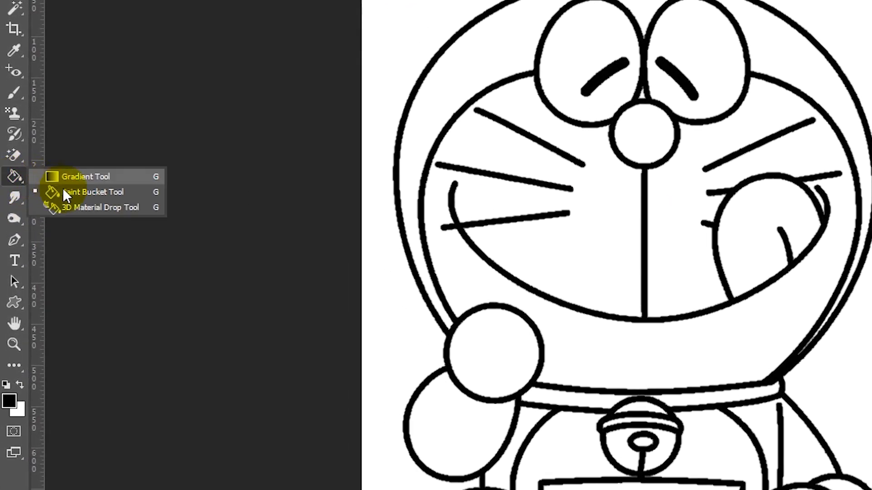
click(56, 191)
click(82, 36)
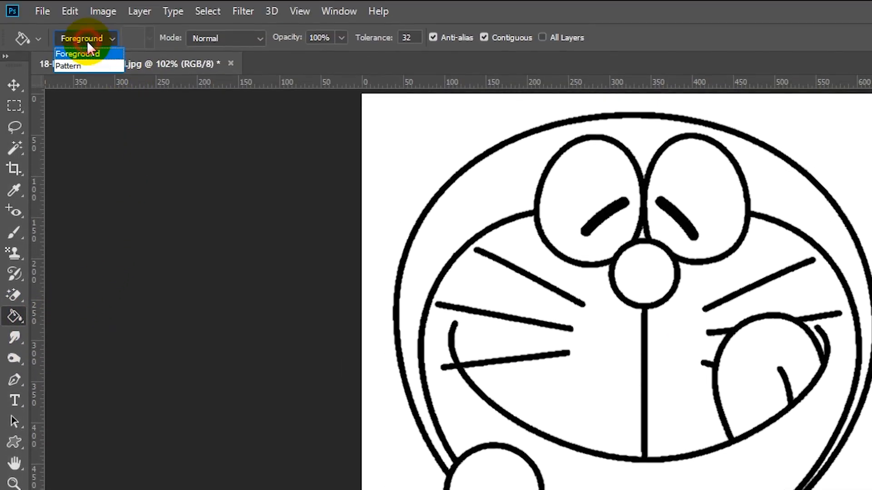
click(90, 57)
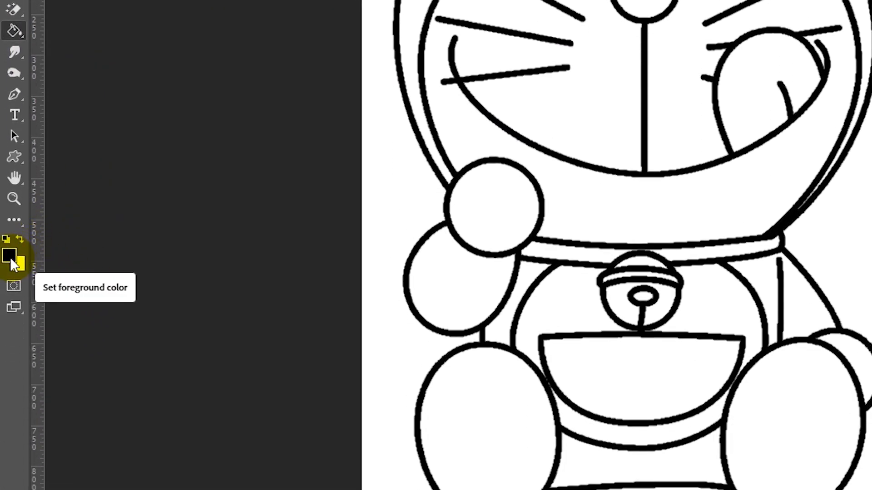
Set the foreground color to a bright, fully saturated blue and fill the outer area of Doraemon's head
click(10, 256)
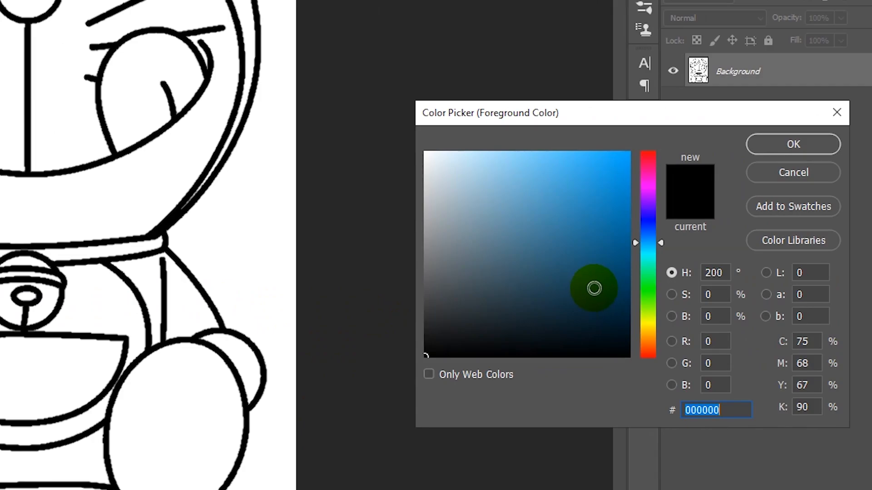
drag(594, 288, 630, 154)
click(755, 149)
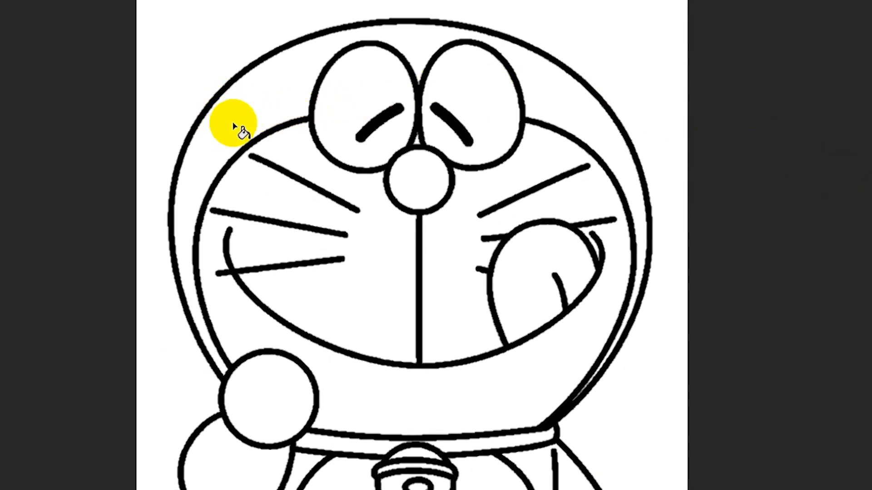
click(235, 125)
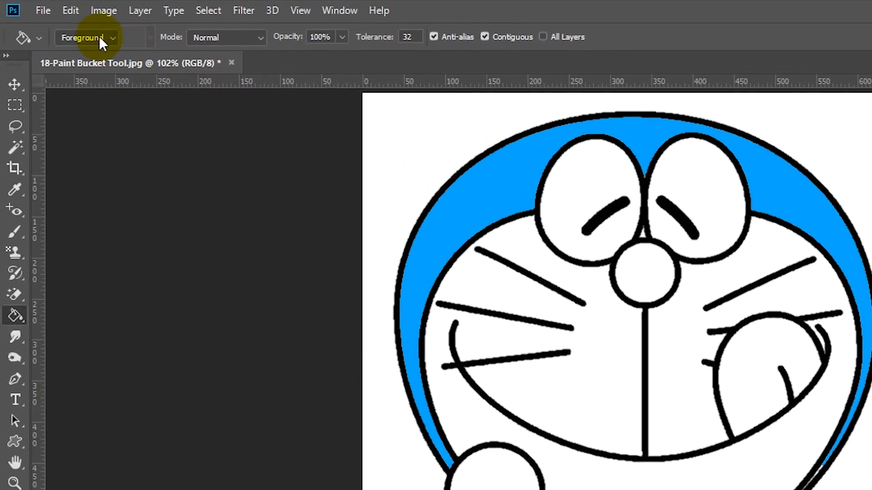
Try filling Doraemon's right-hand foot with a hexagon line pattern, using Pattern as the fill source
click(95, 38)
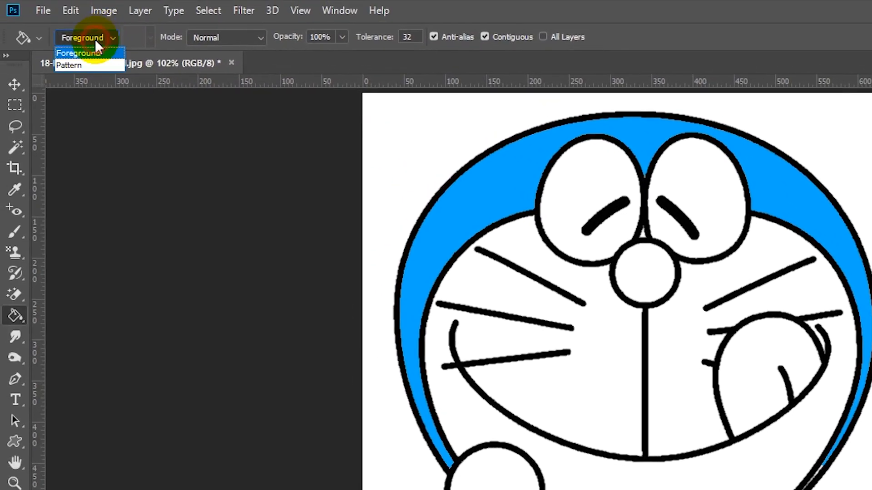
click(85, 64)
click(149, 37)
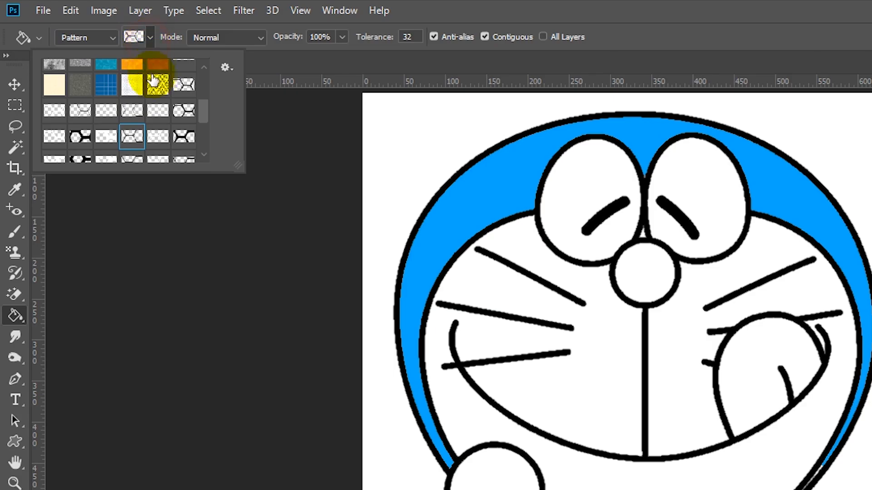
click(133, 137)
click(150, 37)
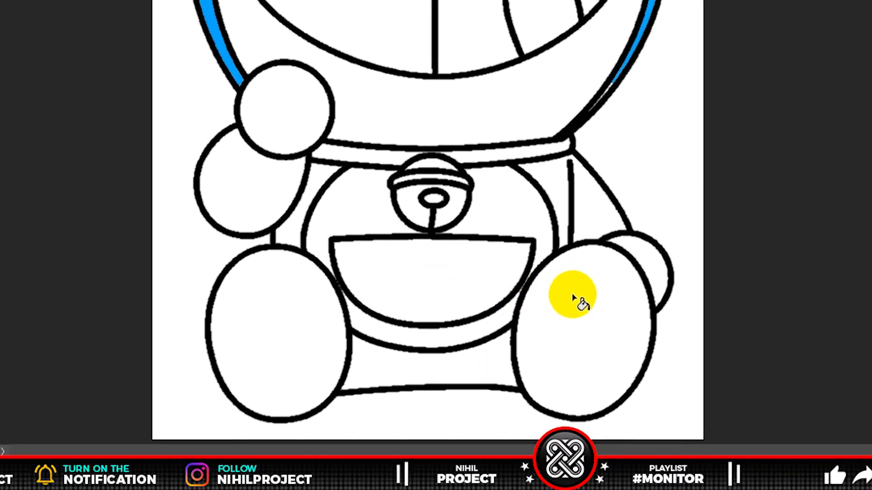
click(573, 295)
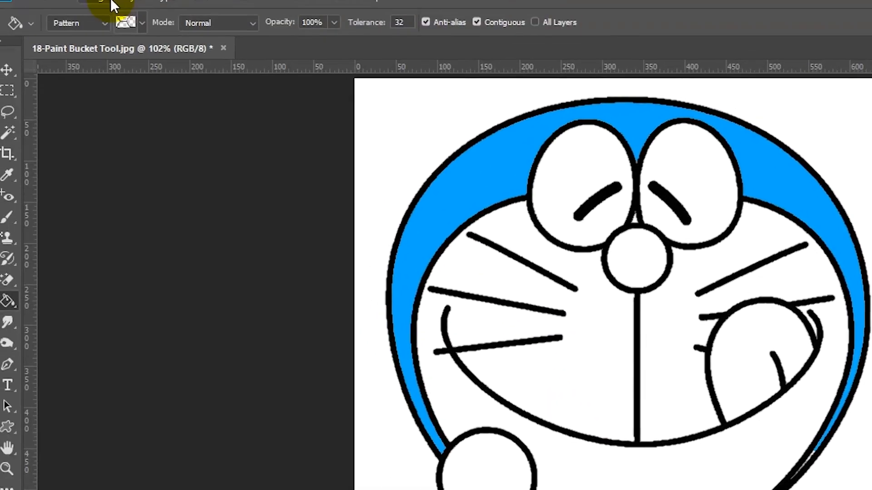
Switch the fill source back to Foreground and fill Doraemon's body sections and both arms with the blue
click(77, 38)
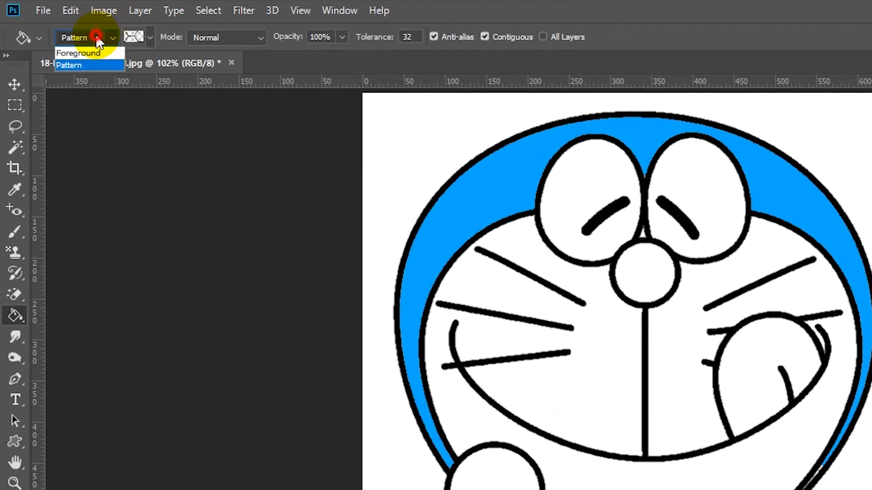
click(89, 52)
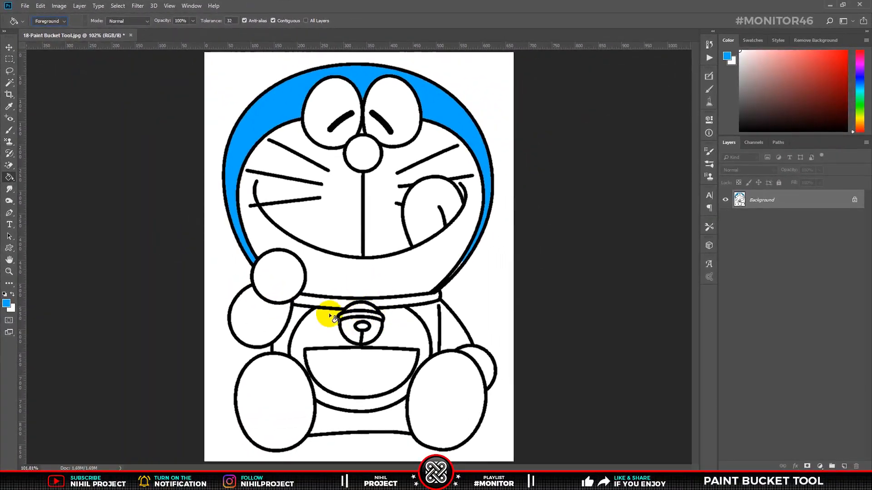
click(293, 317)
click(432, 326)
click(455, 330)
click(384, 415)
click(266, 323)
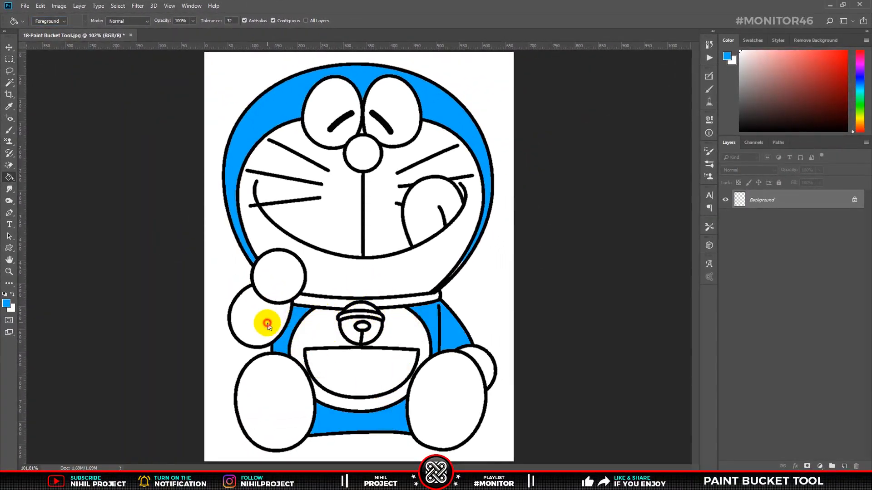
Set the foreground color to red de3232 and fill the tongue, the nose and both parts of the collar
click(7, 303)
click(711, 246)
drag(695, 266, 673, 261)
click(786, 242)
click(424, 203)
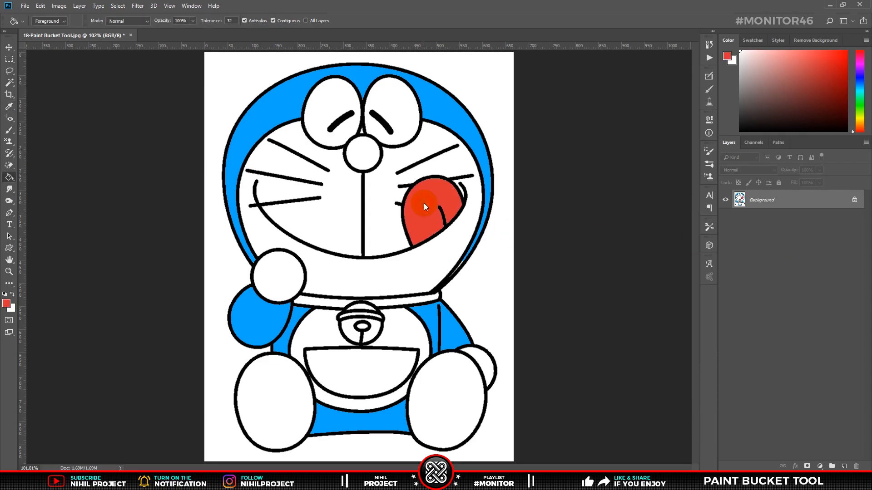
click(354, 159)
click(389, 301)
click(334, 302)
Change the foreground color to a yellow-orange and fill the bell's lower body, top and middle band
click(7, 304)
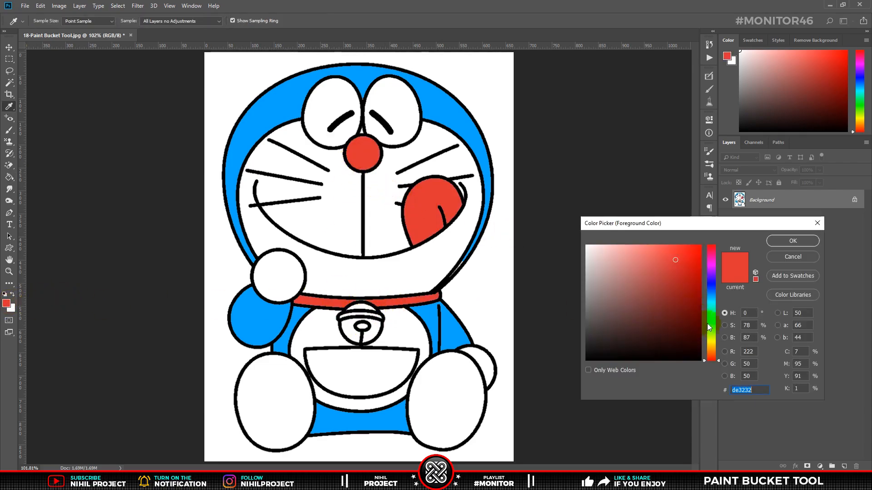
drag(708, 327, 711, 347)
click(792, 241)
click(357, 335)
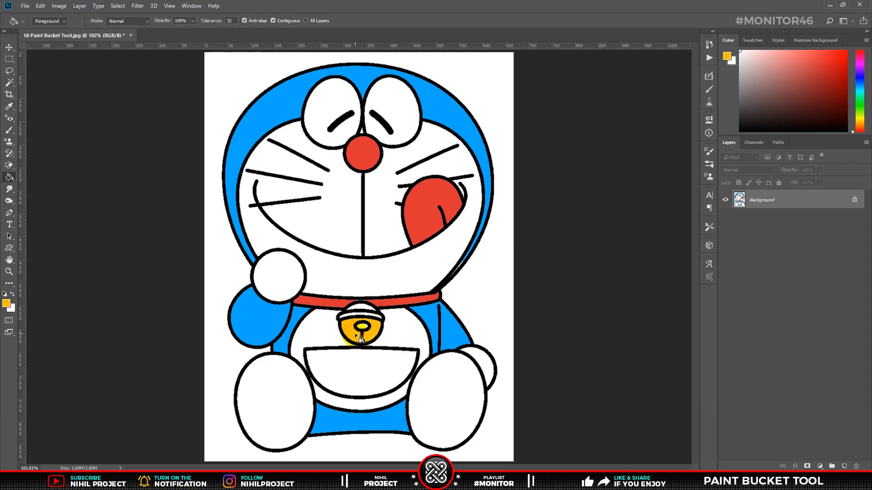
click(360, 306)
click(343, 319)
Set the foreground color to a darker, more saturated orange and apply the fill at the bell's oval hole
click(6, 304)
click(699, 255)
click(792, 241)
click(362, 326)
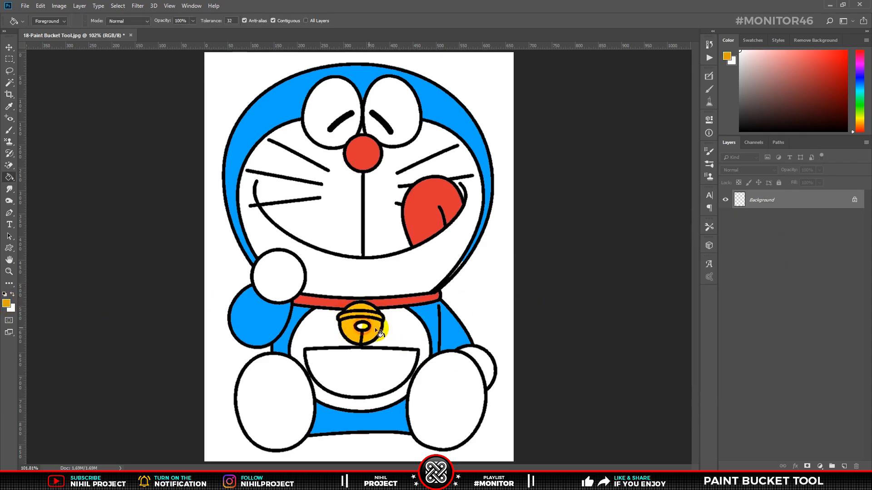